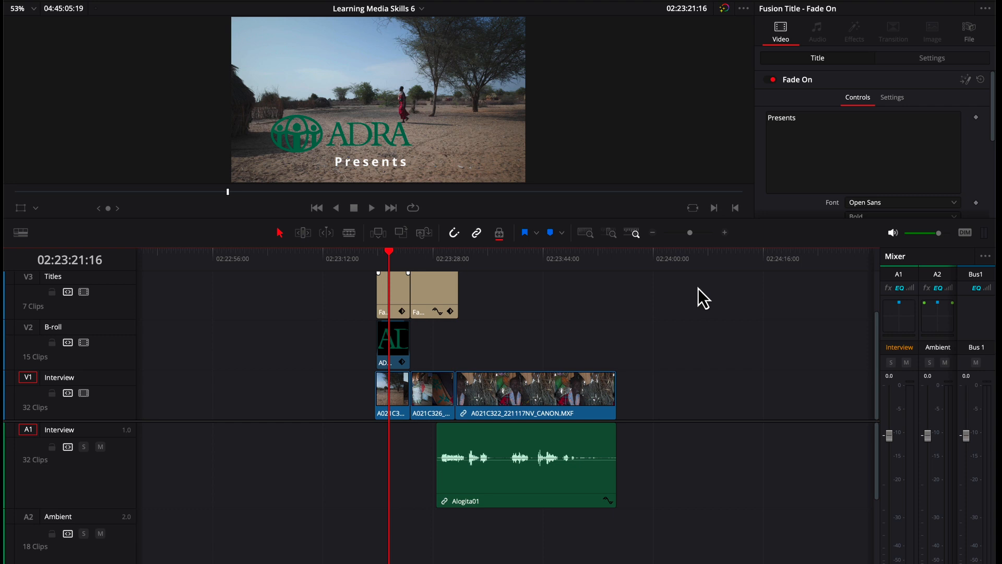
Scrub the timeline through the opening titles to the start of the Alogita01 interview audio
left_click(391, 253)
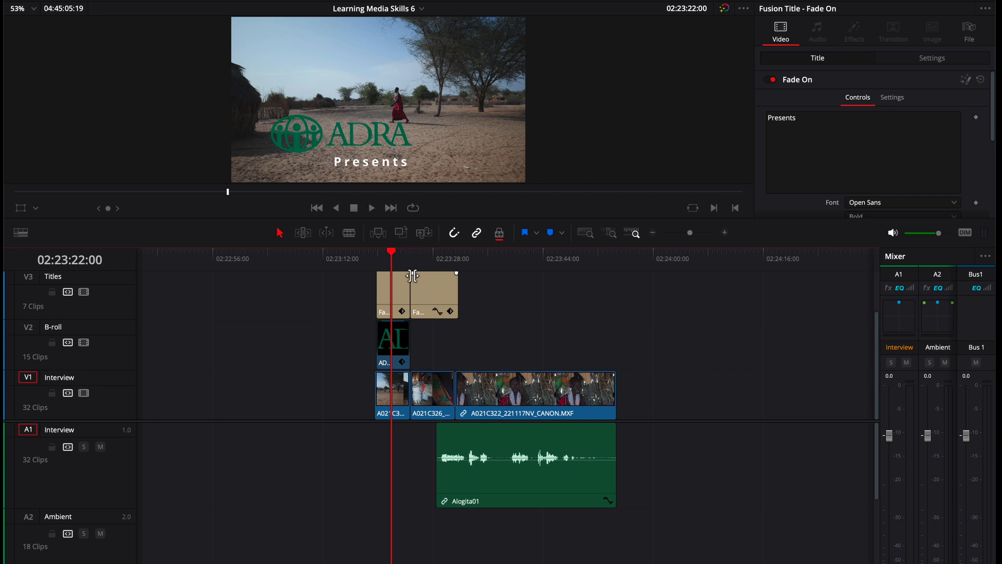
left_click_drag(390, 252, 428, 254)
left_click(477, 300)
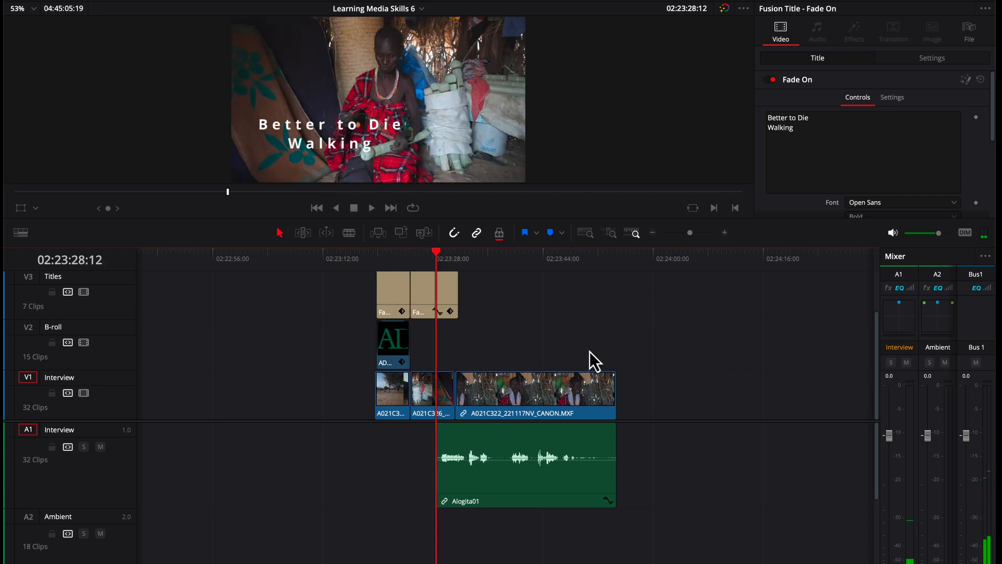
left_click(408, 253)
left_click_drag(407, 253, 436, 254)
left_click(475, 296)
Show the Music track and play the opening from its first clip to check the music against the interview
left_click_drag(876, 440, 880, 550)
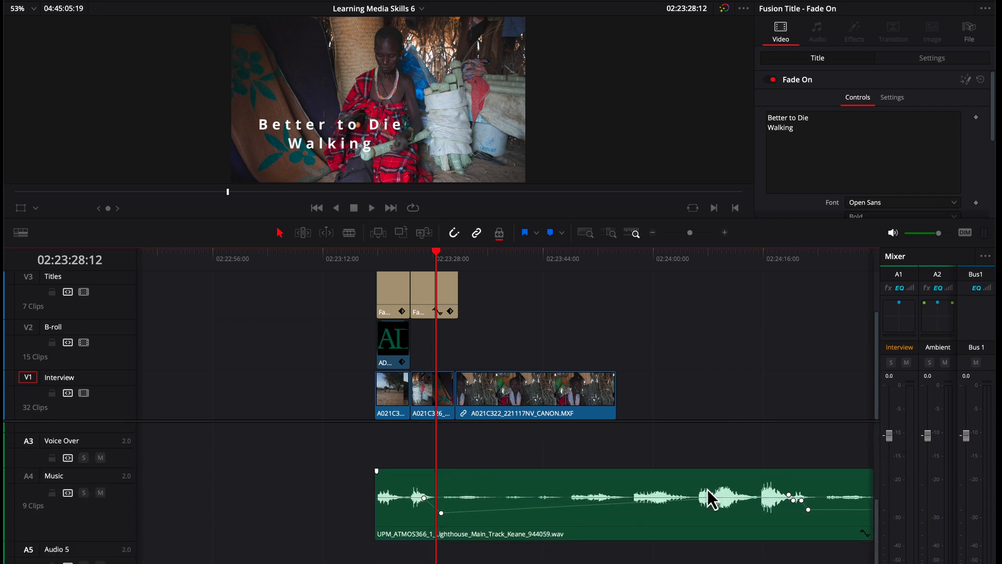
key("Up")
key("Up")
key("Up")
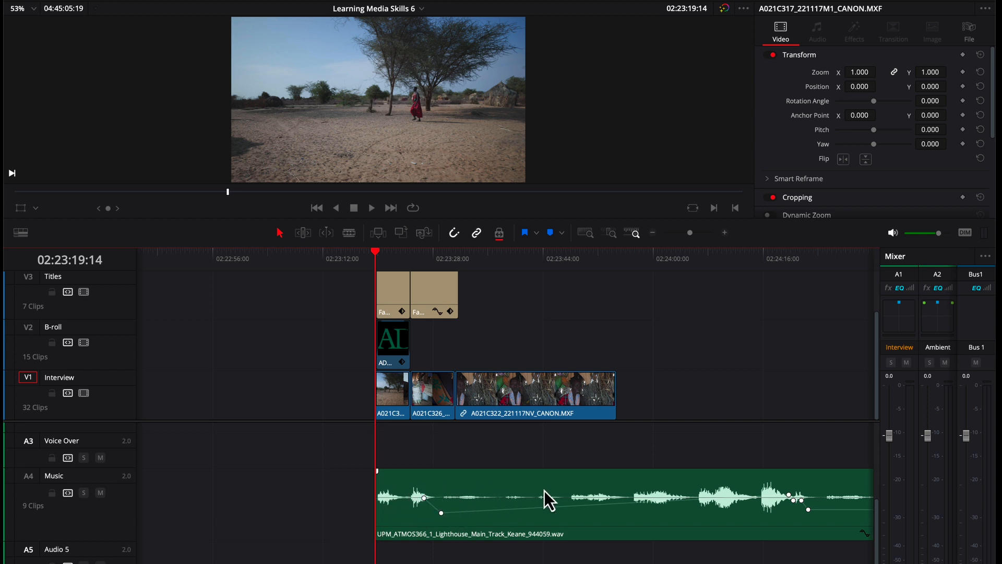
key("space")
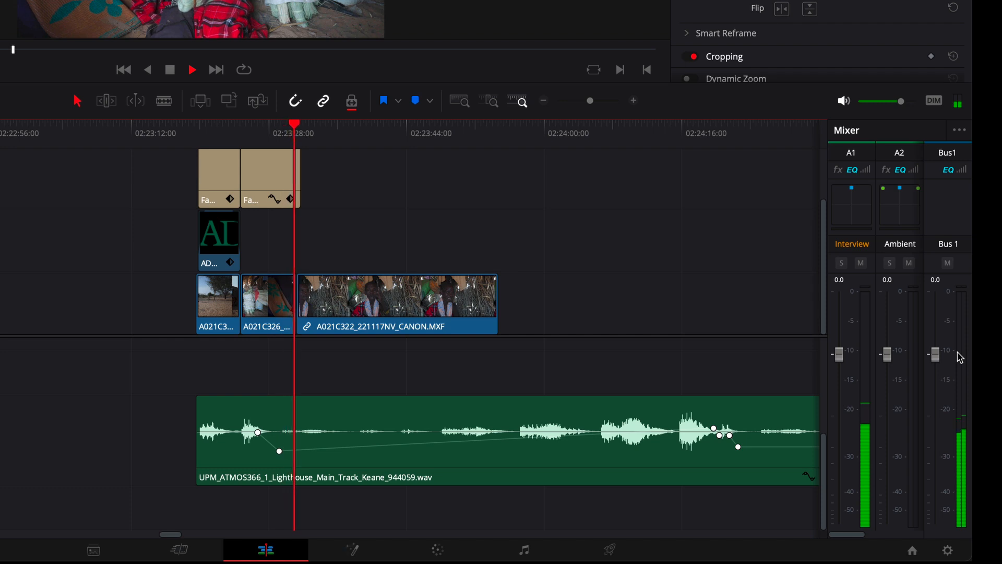
key("space")
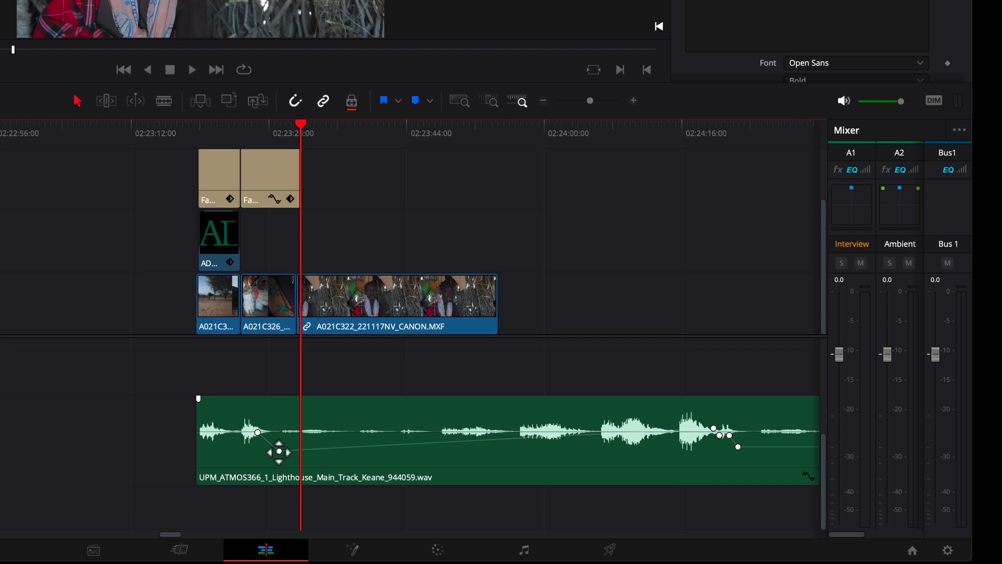
Delete the music clip with existing volume keyframes and move the unedited Lighthouse_Main_Track clip to the start of the opening
key("super+minus")
key("super+minus")
key("super+minus")
left_click(374, 409)
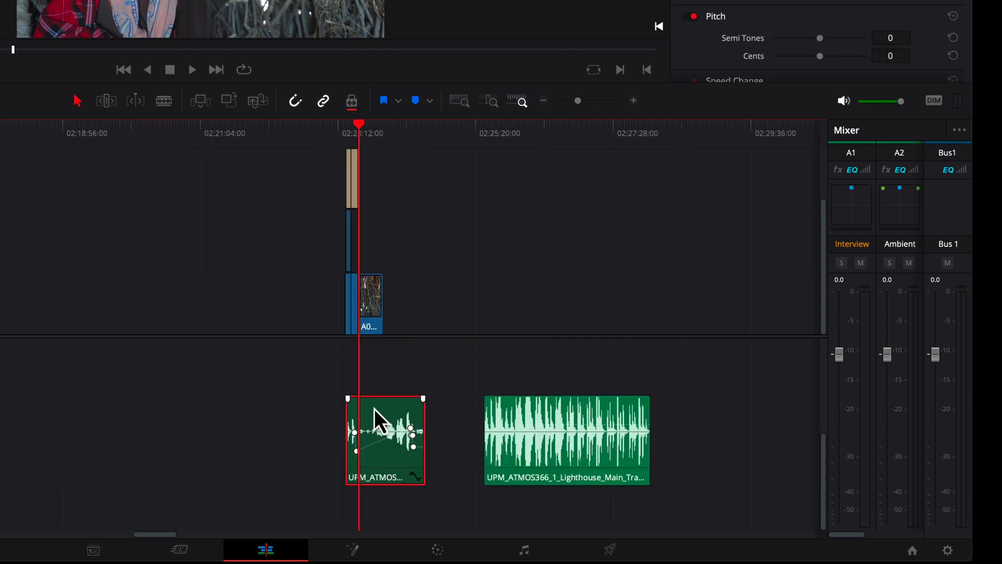
key("super+plus")
key("Delete")
left_click_drag(660, 409, 384, 412)
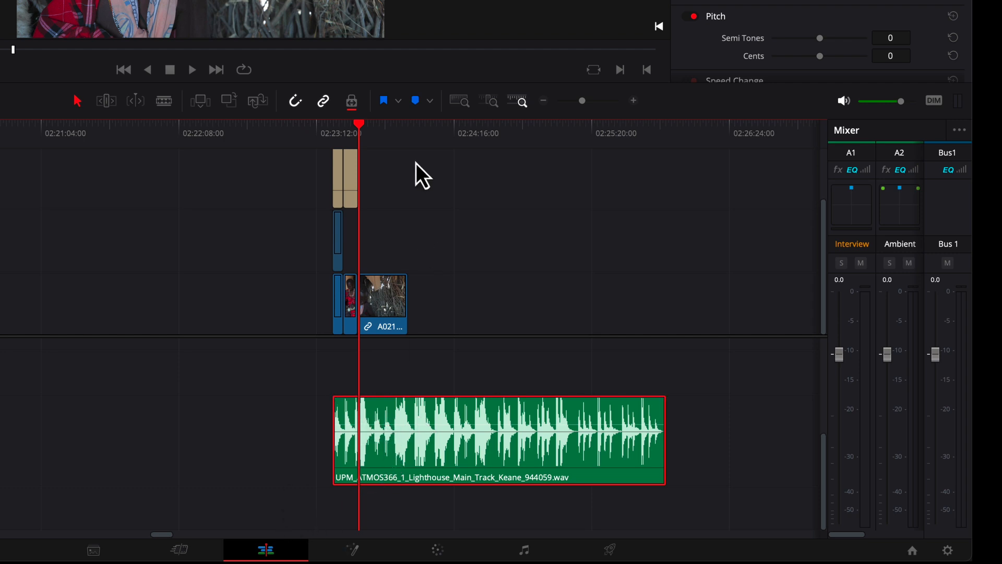
Play the opening from the start of the replacement music clip to check its level in the mixer
left_click_drag(359, 127, 334, 139)
key("space")
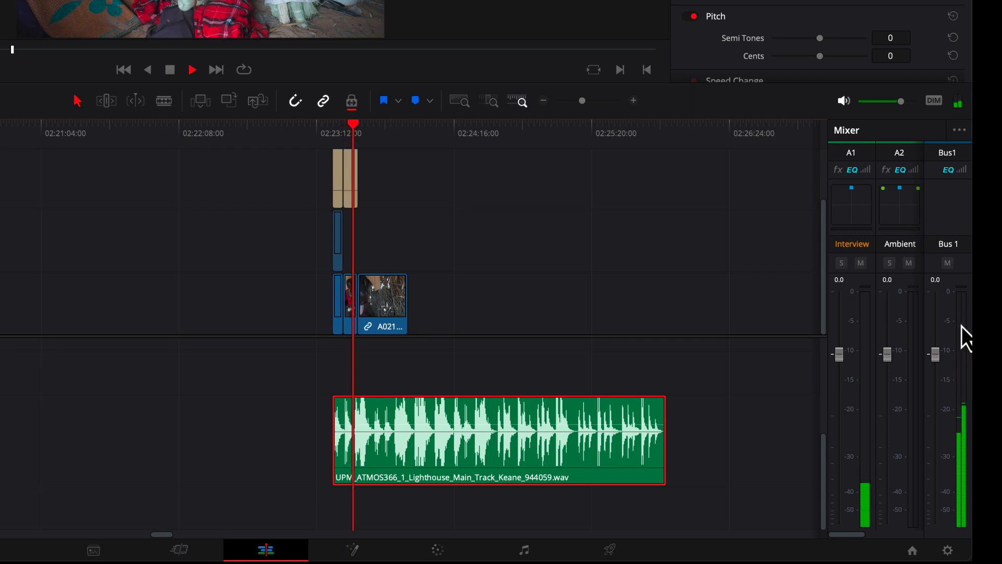
key("space")
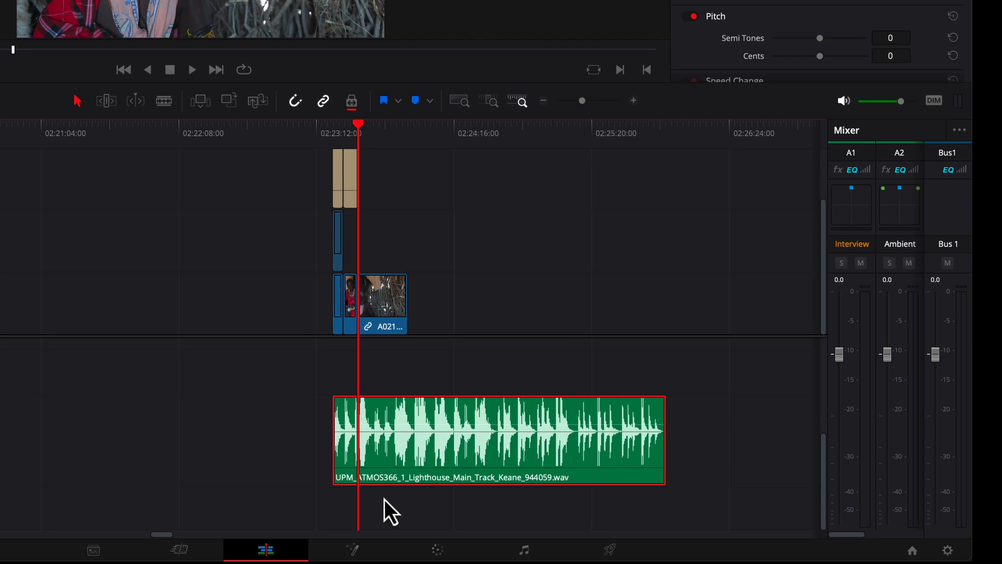
Lower the overall volume of the Lighthouse_Main_Track music clip with its volume line
key("super+equal")
key("super+equal")
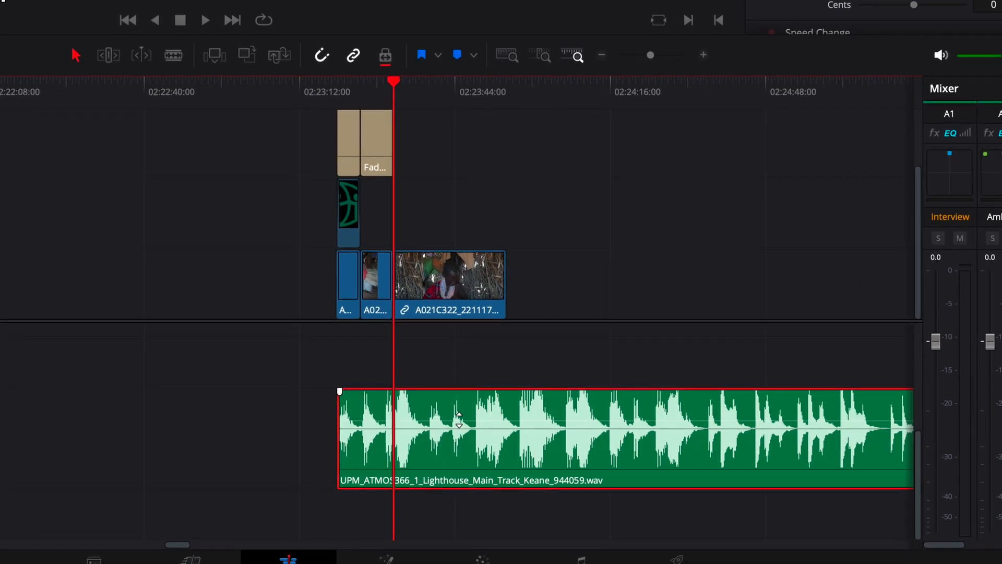
key("super+equal")
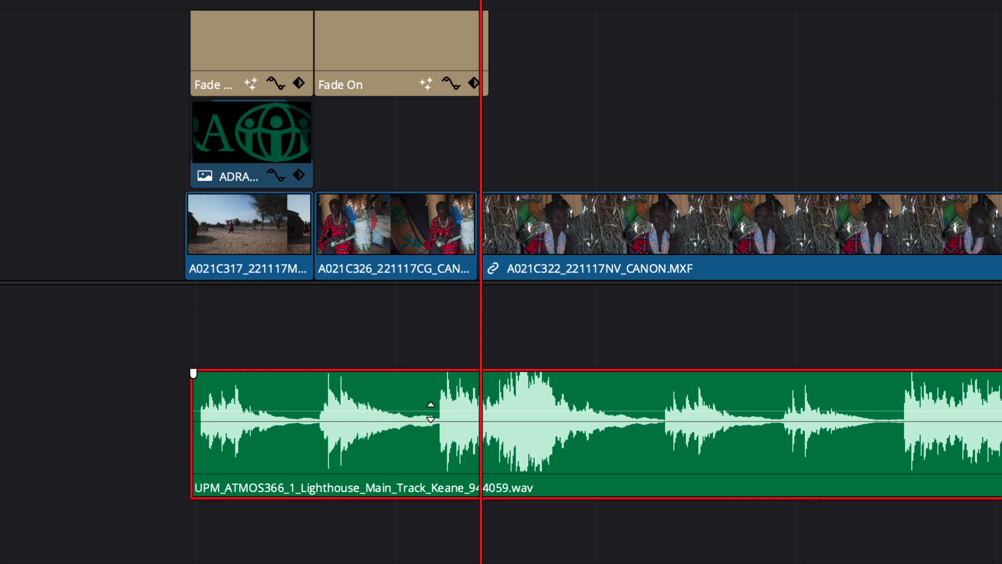
left_click(431, 411)
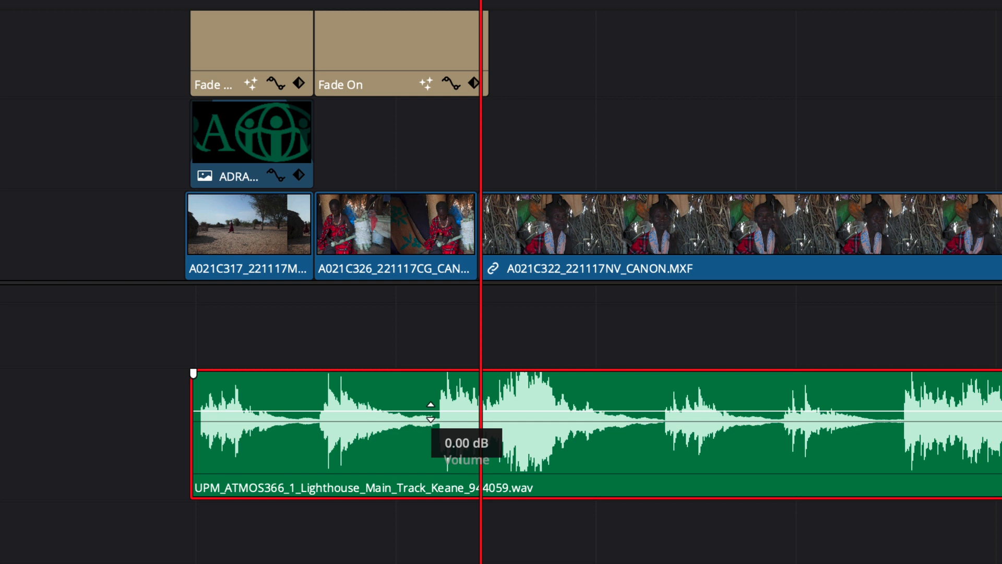
left_click_drag(431, 412, 433, 421)
key("super+minus")
key("super+minus")
key("super+minus")
key("super+minus")
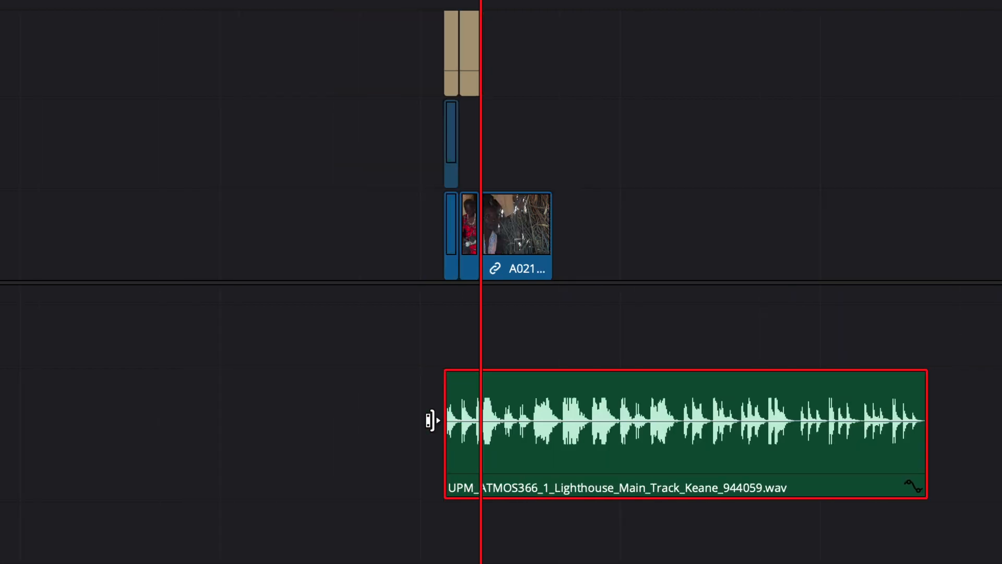
Set the music clip's overall volume to -9.00 dB while listening to it under the interview
mouse_move(551, 421)
left_mouse_down()
mouse_move(550, 447)
mouse_move(558, 407)
left_mouse_up()
left_click_drag(558, 407, 534, 421)
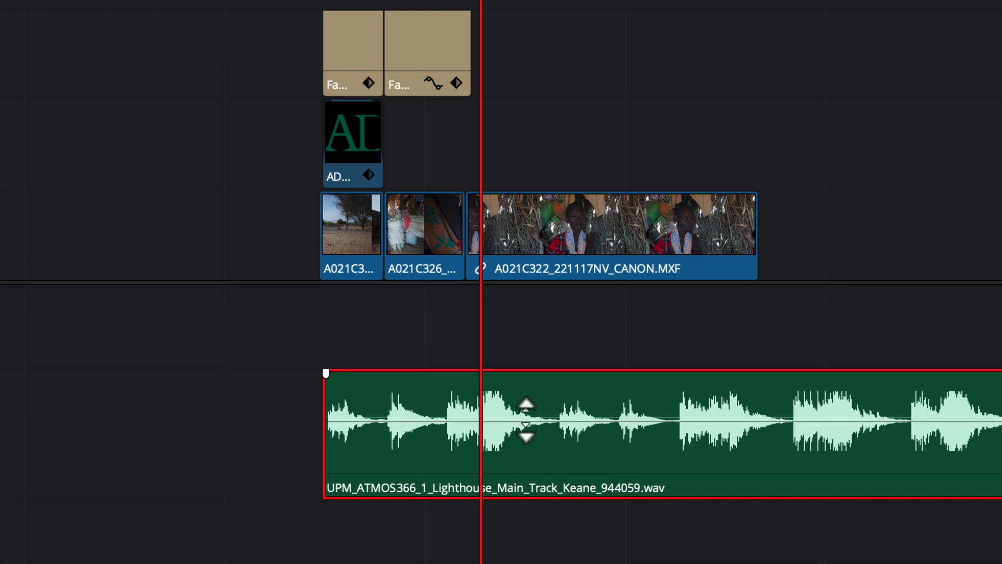
left_click_drag(526, 421, 527, 422)
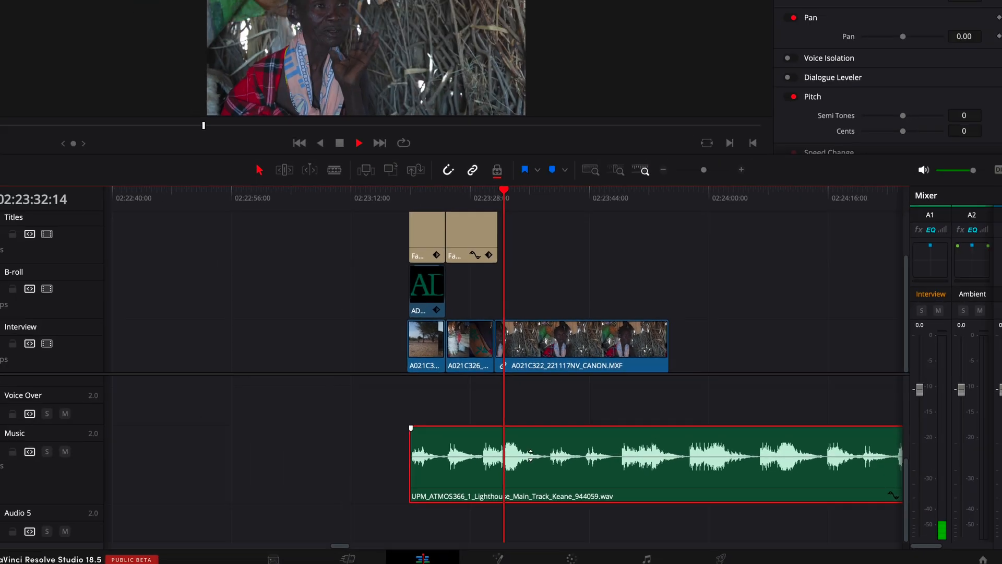
key("space")
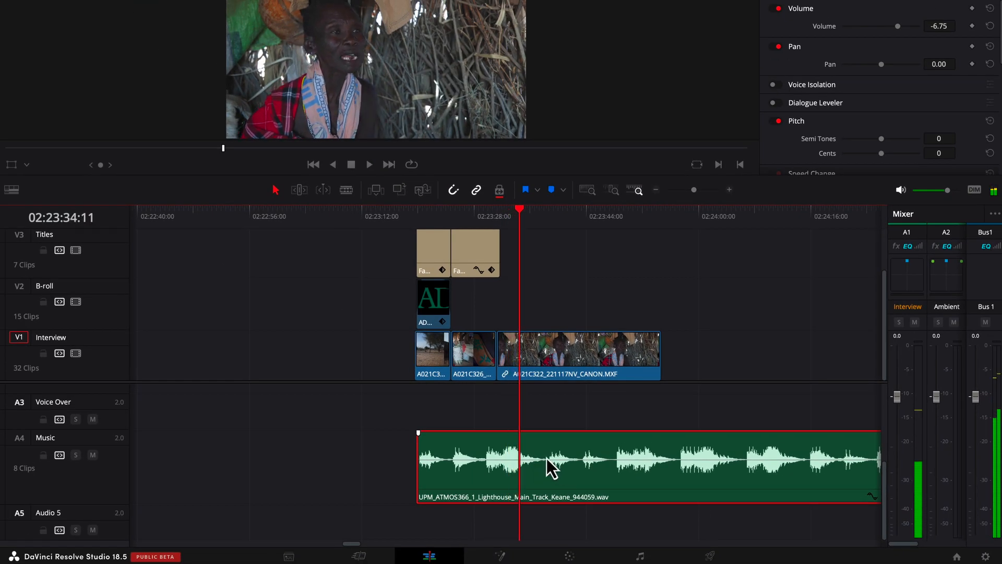
mouse_move(545, 461)
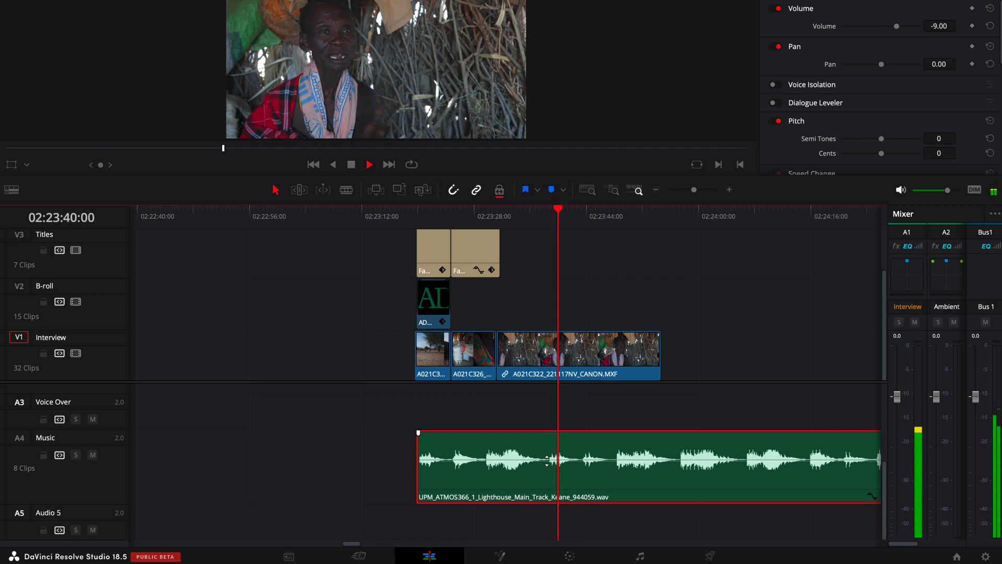
key("space")
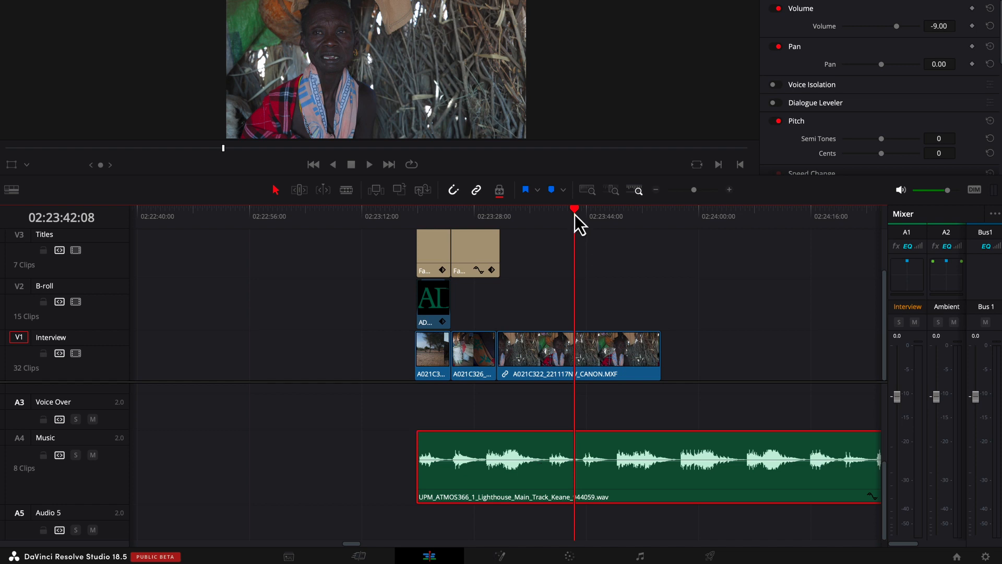
Play from the start of the music clip to the point where the interview voice begins
left_click_drag(575, 211, 418, 261)
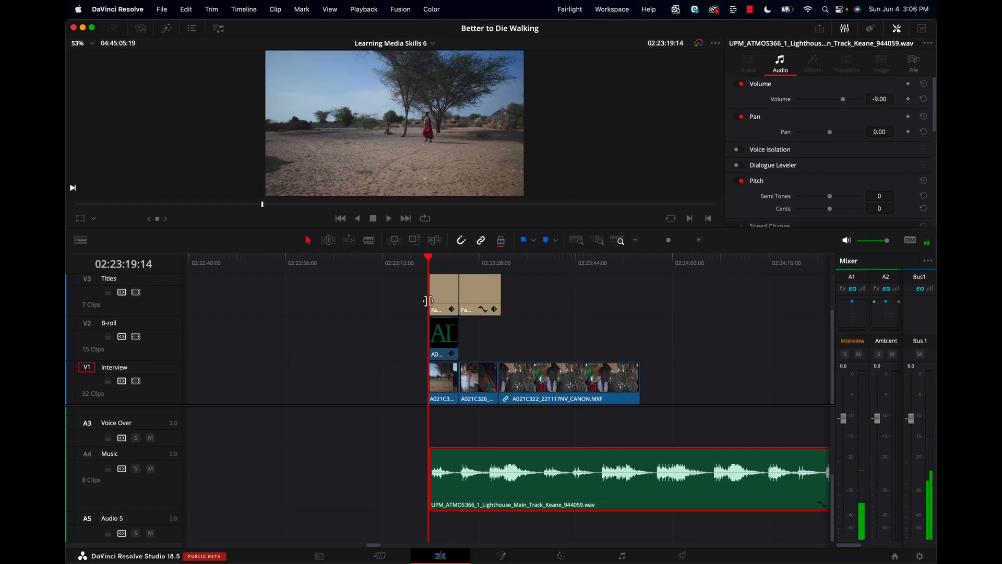
key("space")
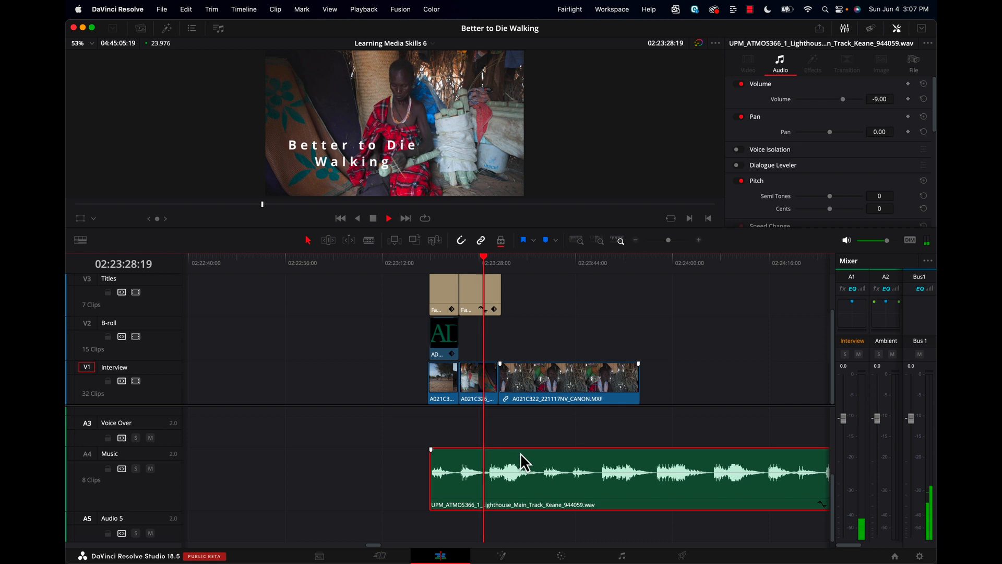
key("space")
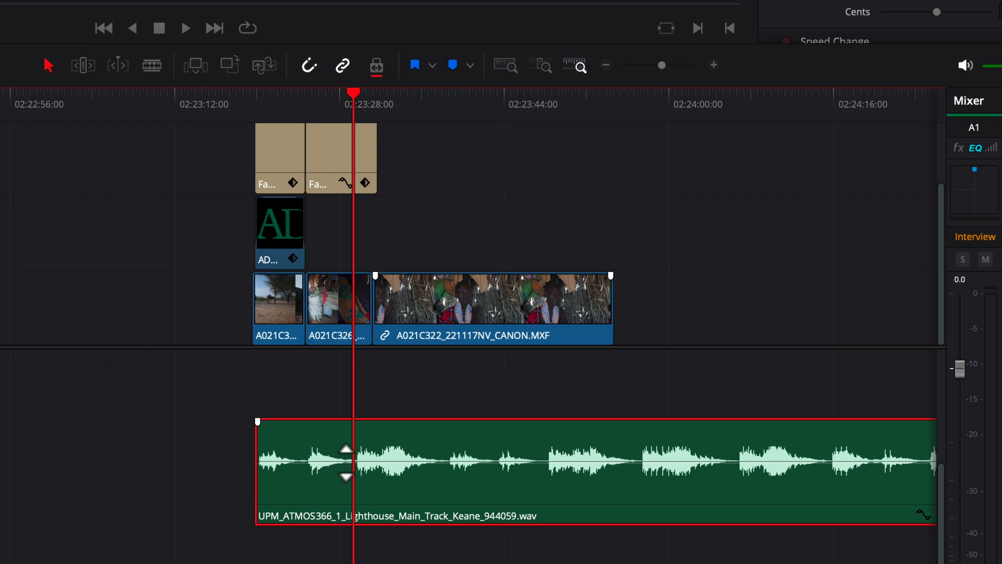
Add two volume keyframes to the music clip around the interview's start and lower the second to about -25.50 dB
key("alt")
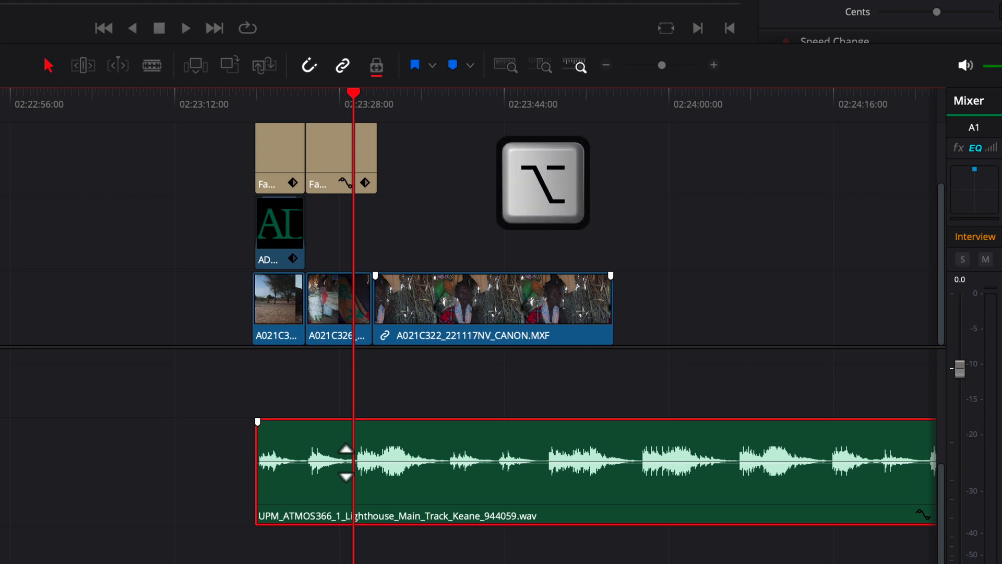
left_click(347, 462, "alt")
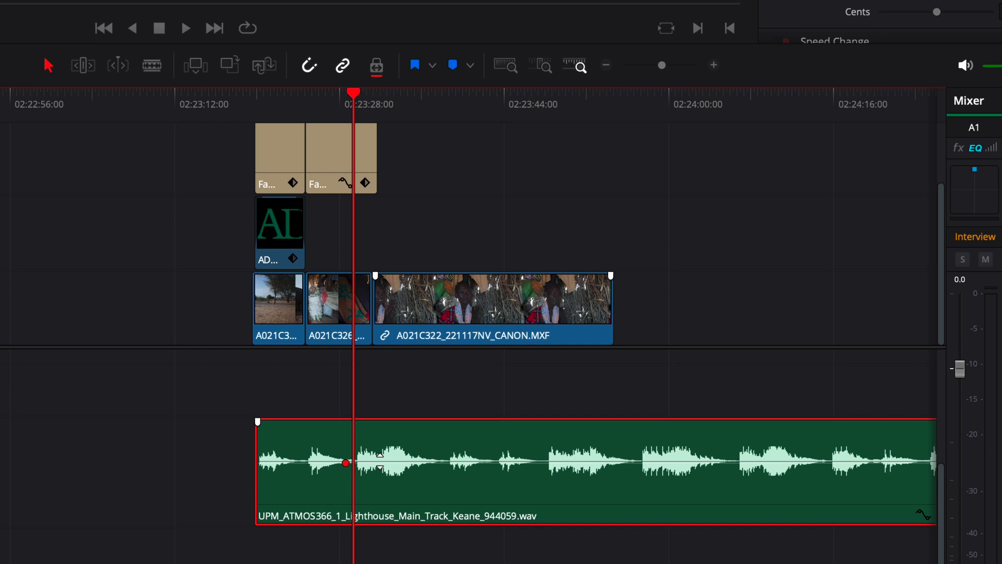
left_click(380, 461, "alt")
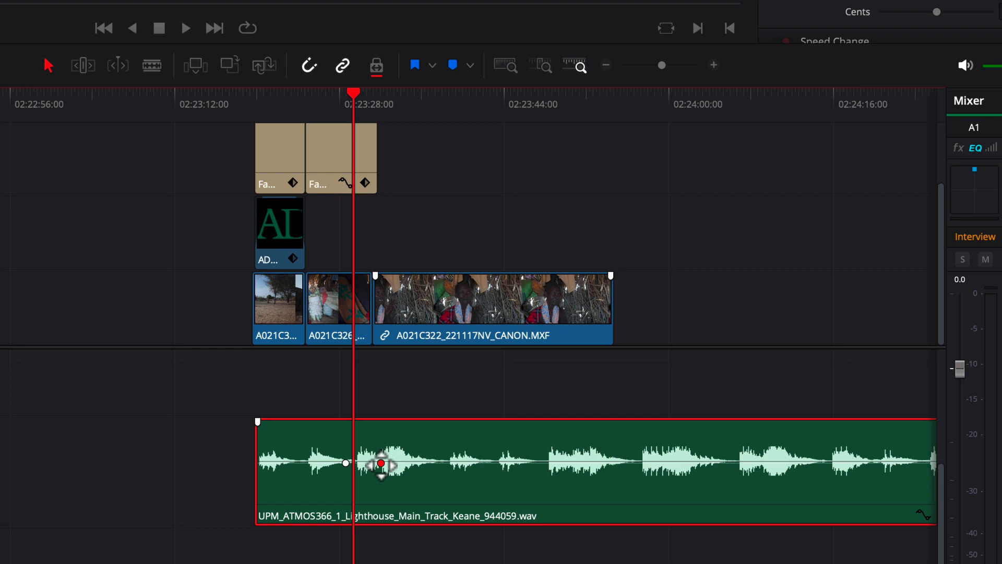
left_click_drag(381, 463, 380, 475)
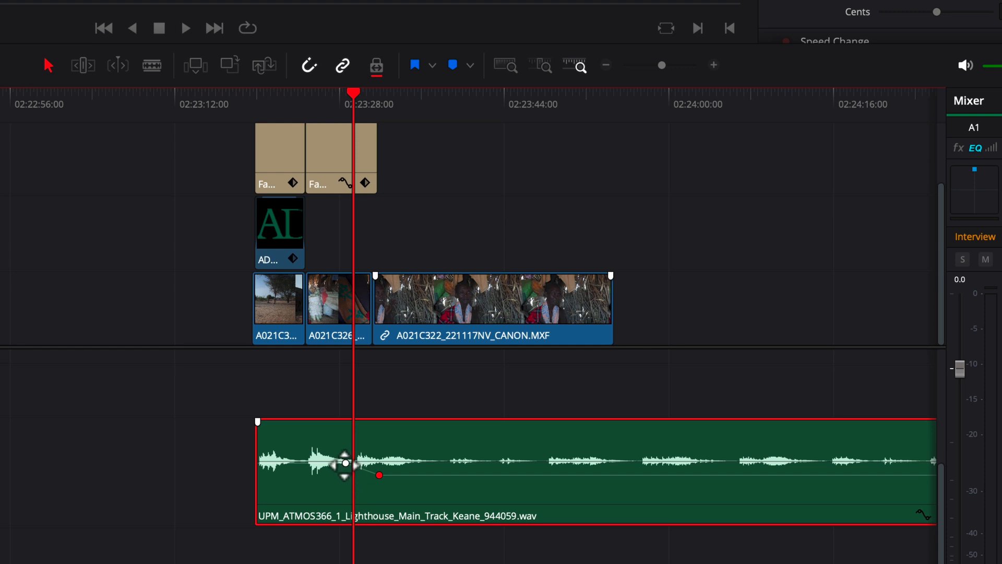
left_click_drag(380, 476, 380, 482)
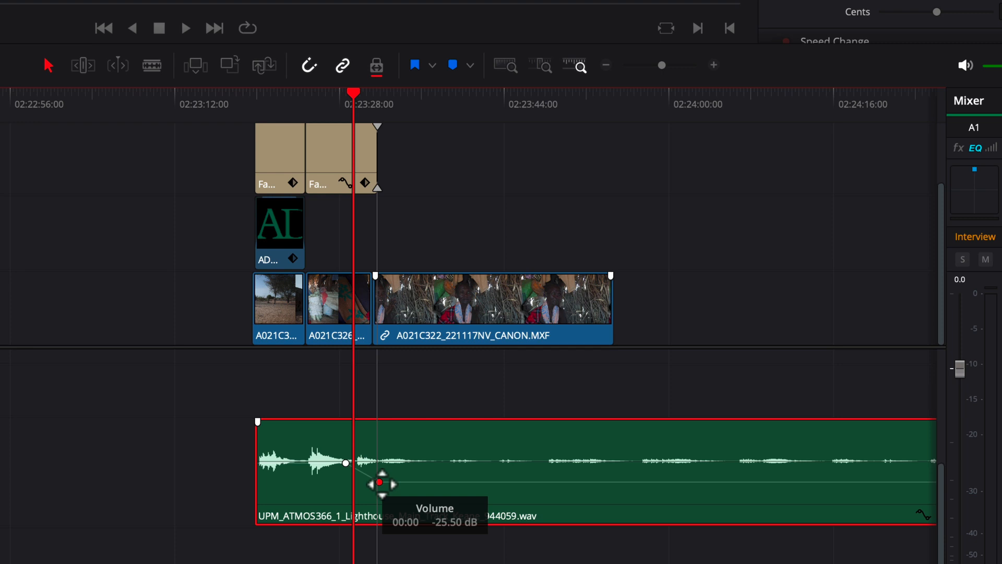
Play back the music dip and readjust its second keyframe near the second title's end, at about -25.50 dB
left_click_drag(353, 96, 303, 116)
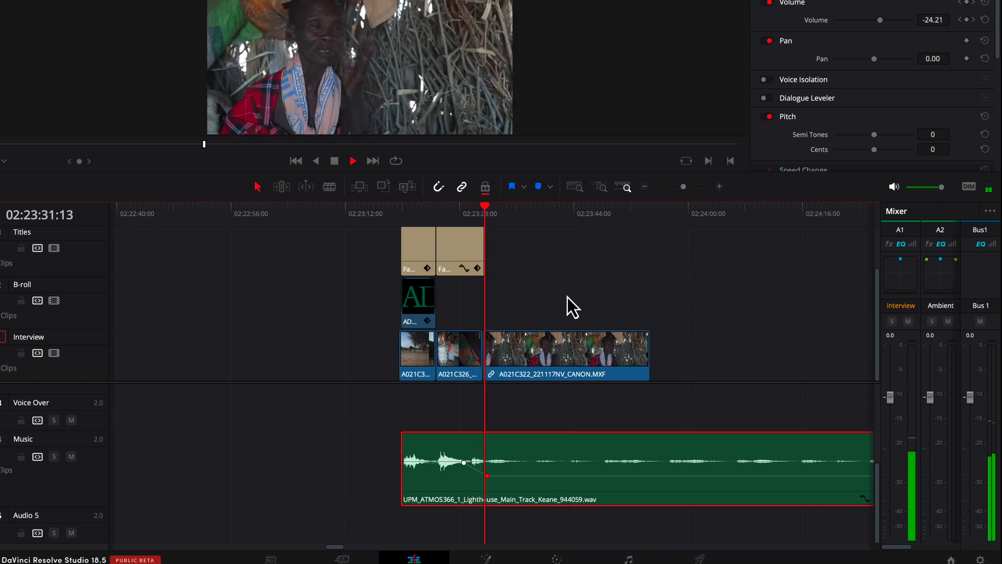
key("space")
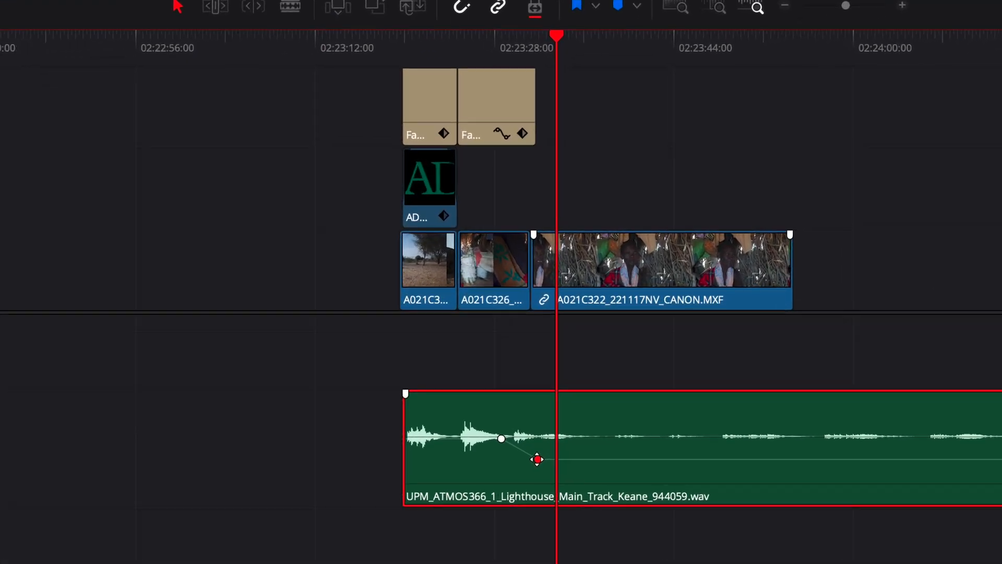
mouse_move(545, 457)
left_mouse_down()
mouse_move(694, 459)
mouse_move(543, 448)
mouse_move(496, 457)
mouse_move(551, 460)
left_mouse_up()
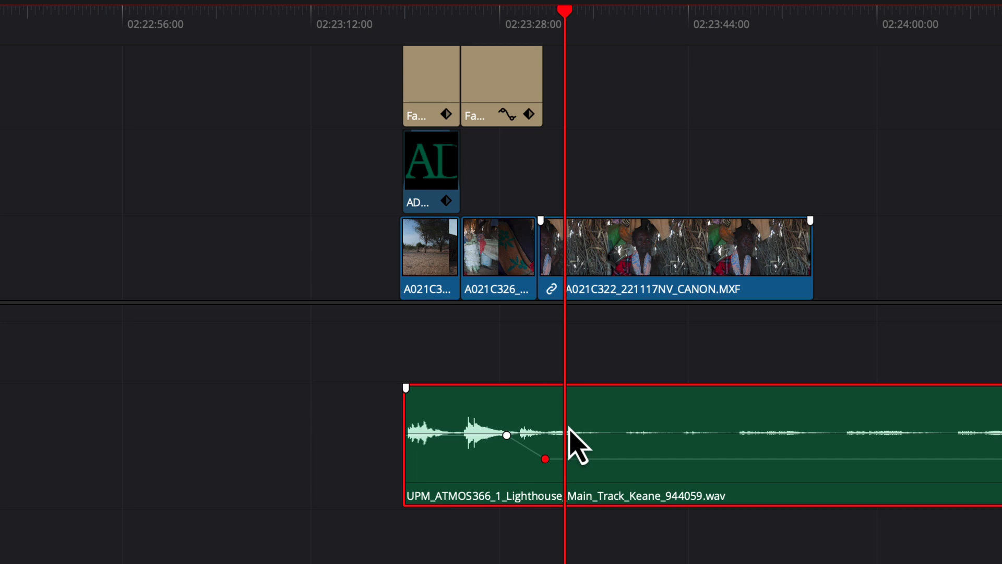
left_click_drag(547, 459, 554, 458)
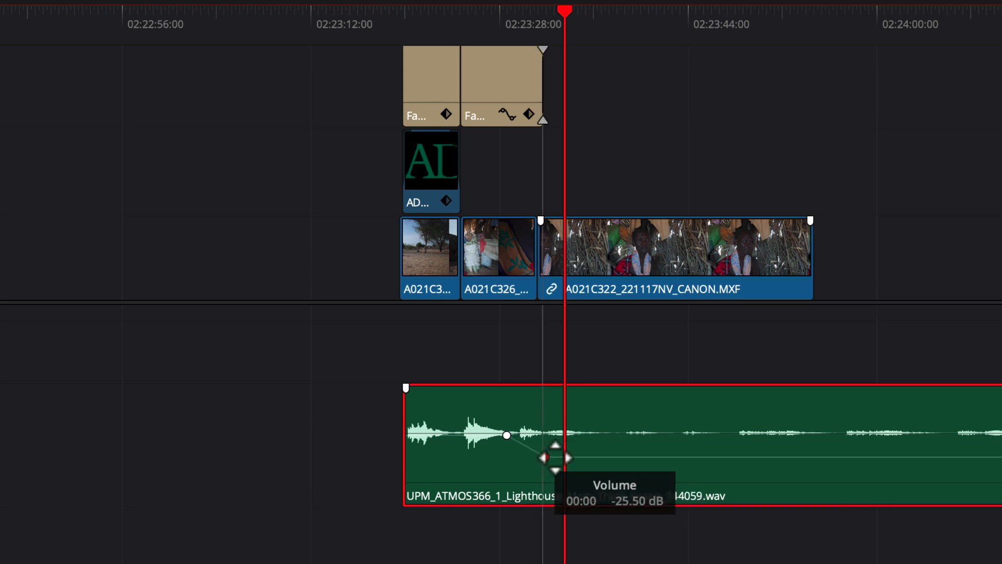
Add three volume keyframes to the music clip past the end of the interview clip and raise the middle one
left_click_drag(778, 30, 947, 64)
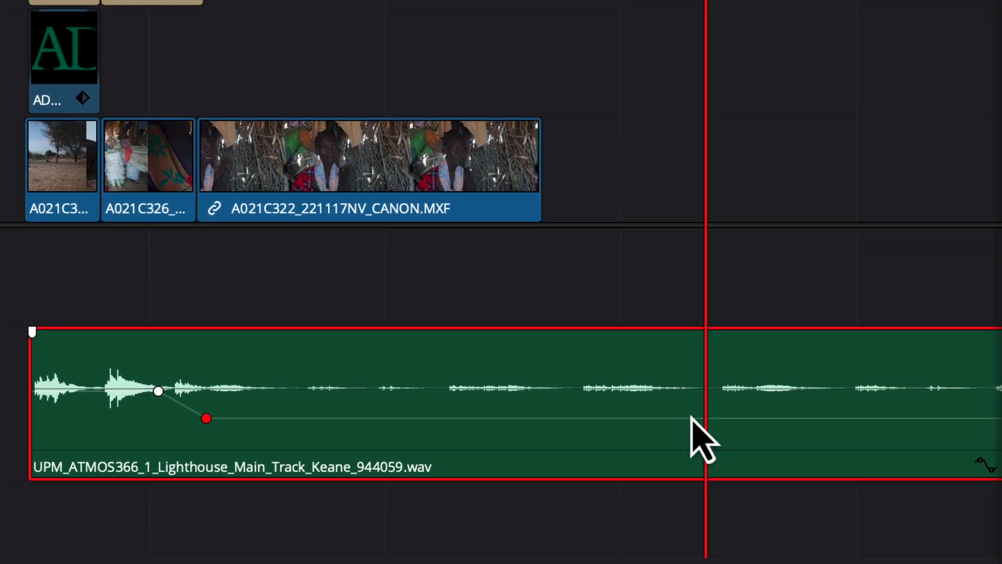
left_click(691, 417, "alt")
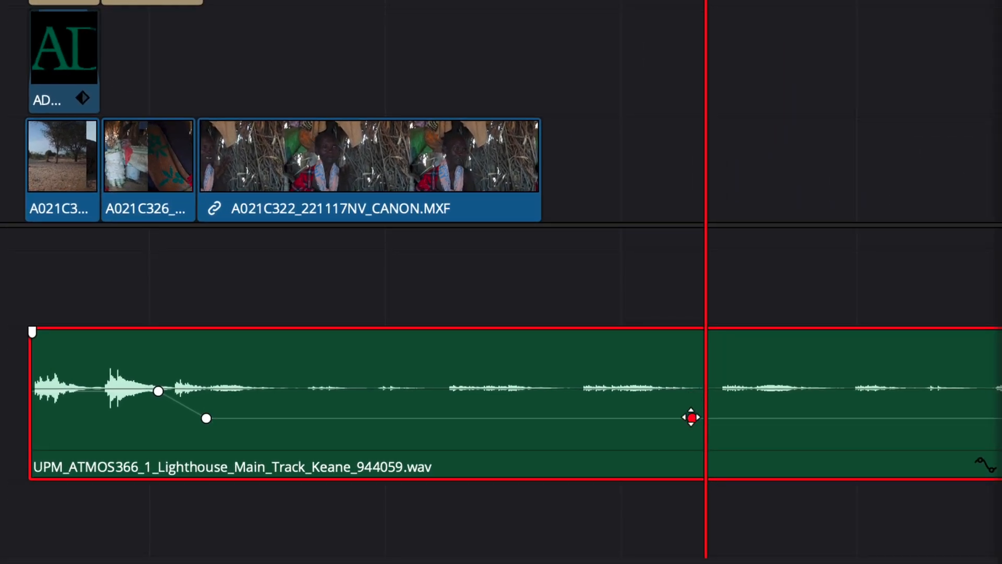
left_click(771, 417, "alt")
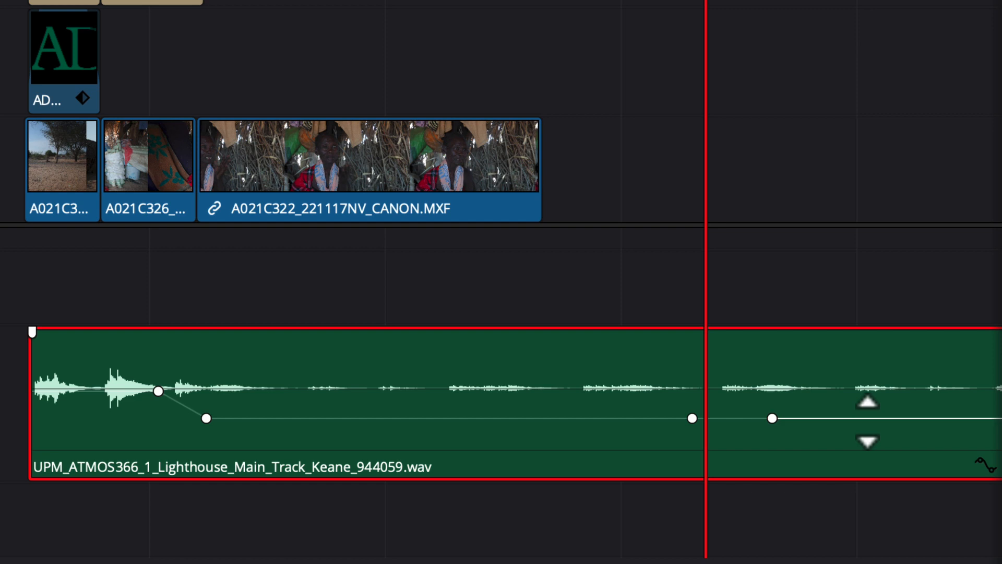
left_click(868, 418, "alt")
left_click_drag(771, 418, 776, 399)
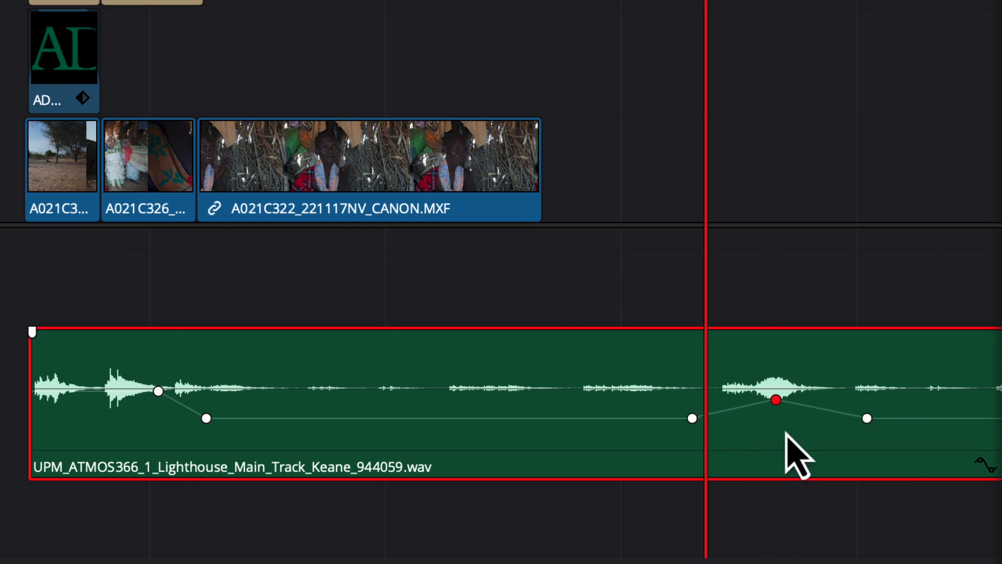
Lower the middle of the three volume keyframes past the interview's end until it is level with its neighbours
left_click_drag(779, 403, 780, 421)
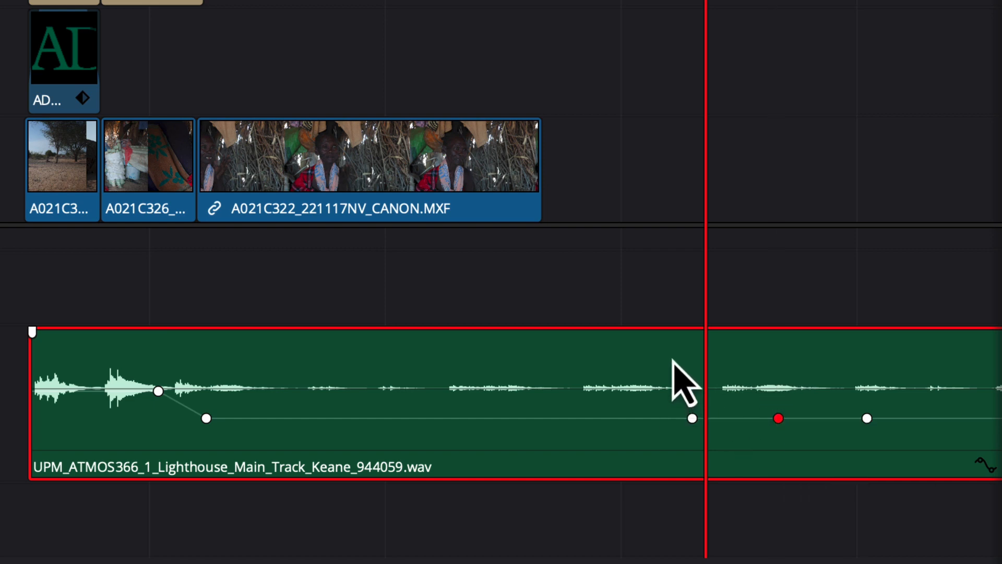
left_click(692, 418, "alt")
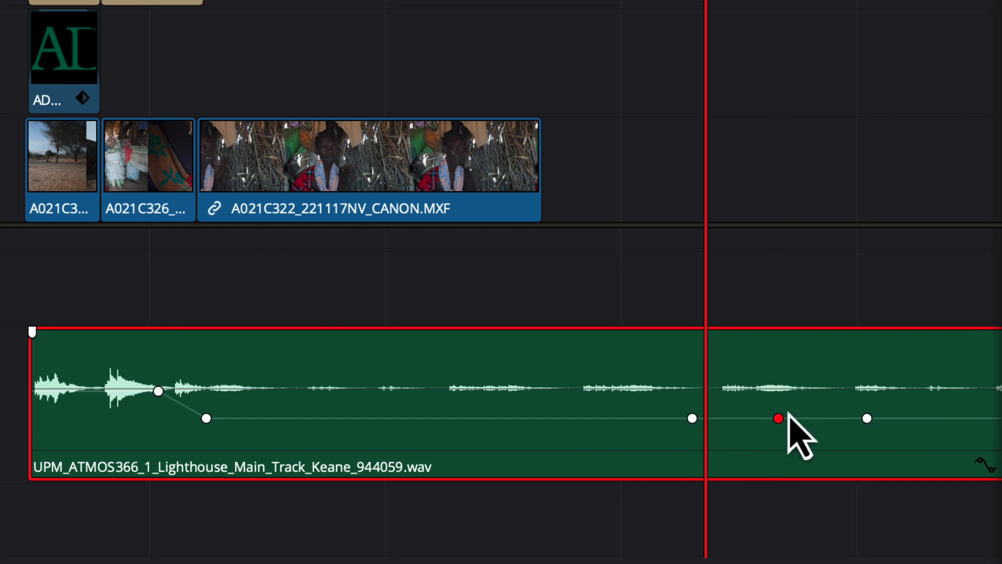
left_click_drag(706, 1, 302, 2)
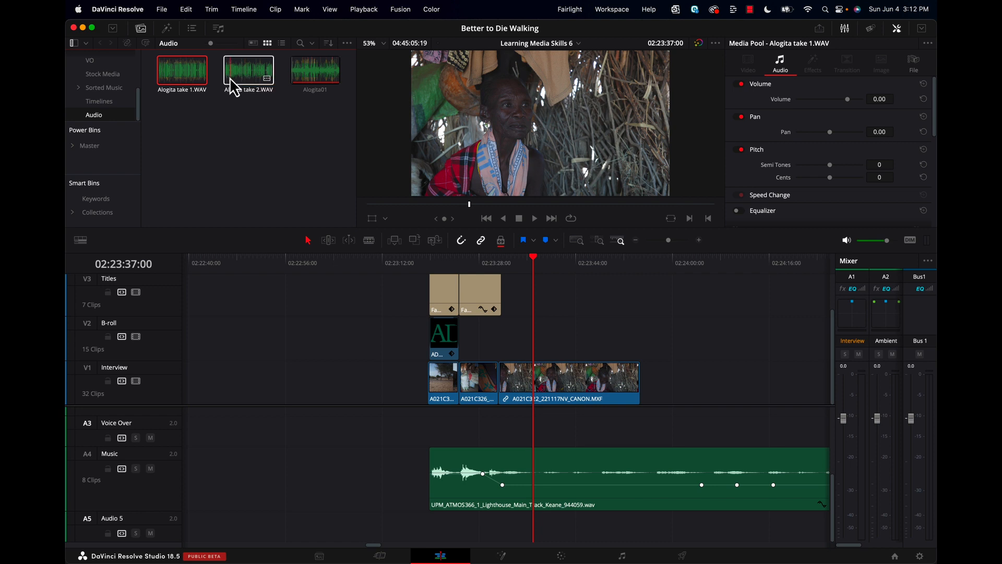
Hide the Inspector and play Alogita take 1.WAV from near its beginning in the source viewer
left_click(244, 75)
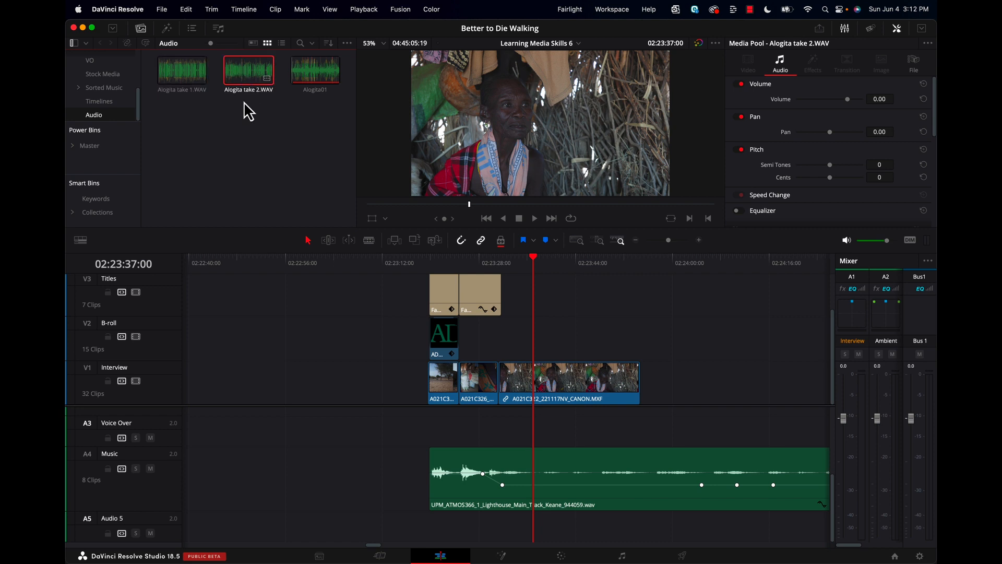
left_click(898, 30)
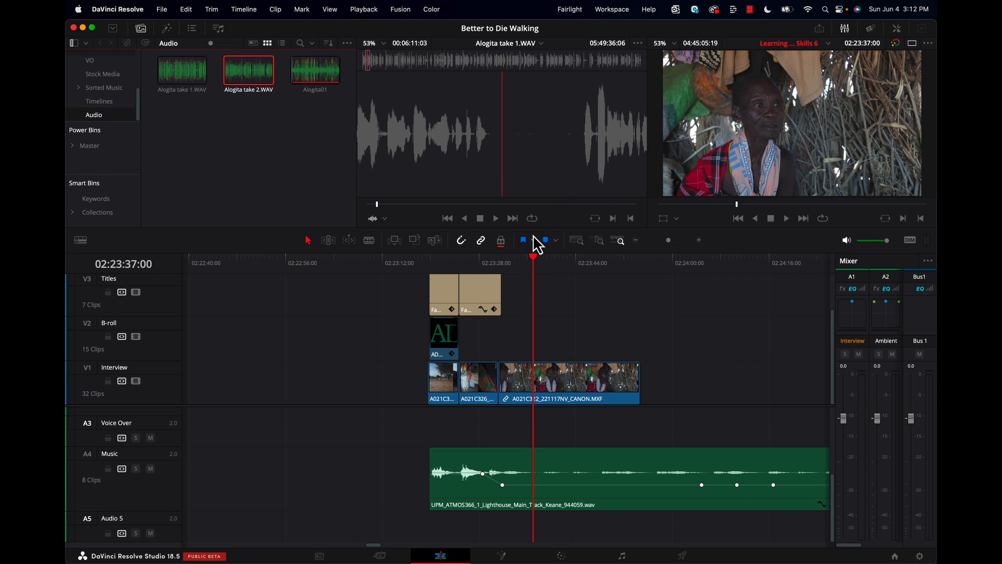
left_click_drag(376, 206, 371, 204)
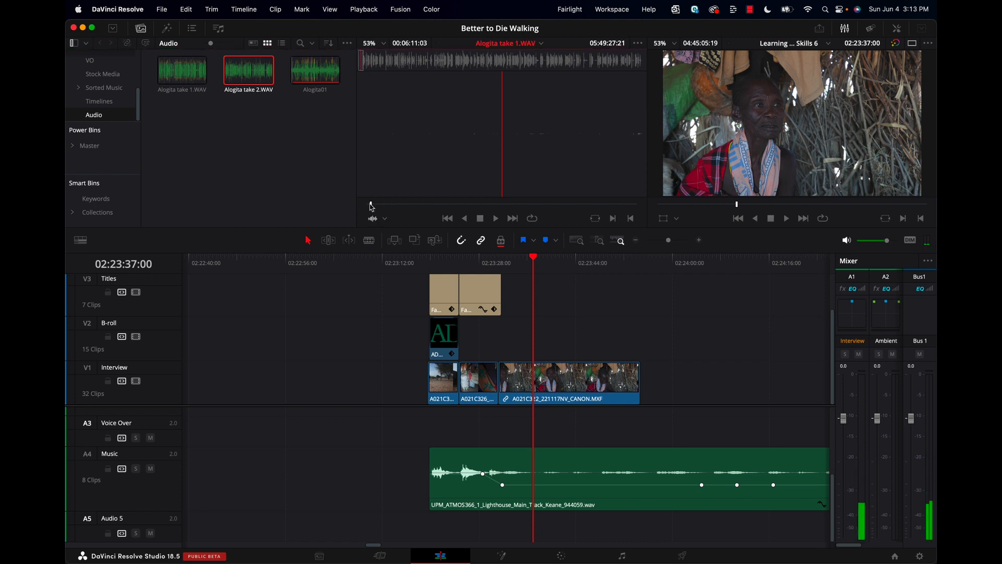
key("space")
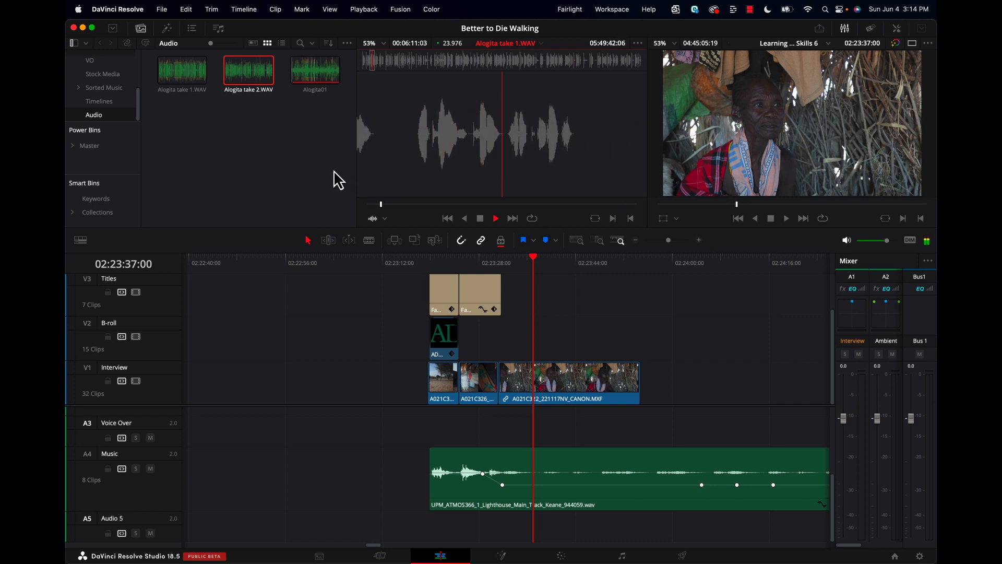
Mark Alogita take 1.WAV from 05:49:30:15 to 05:49:44:11 and place the excerpt on the Voice Over track beneath the interview clip
key("space")
key("o")
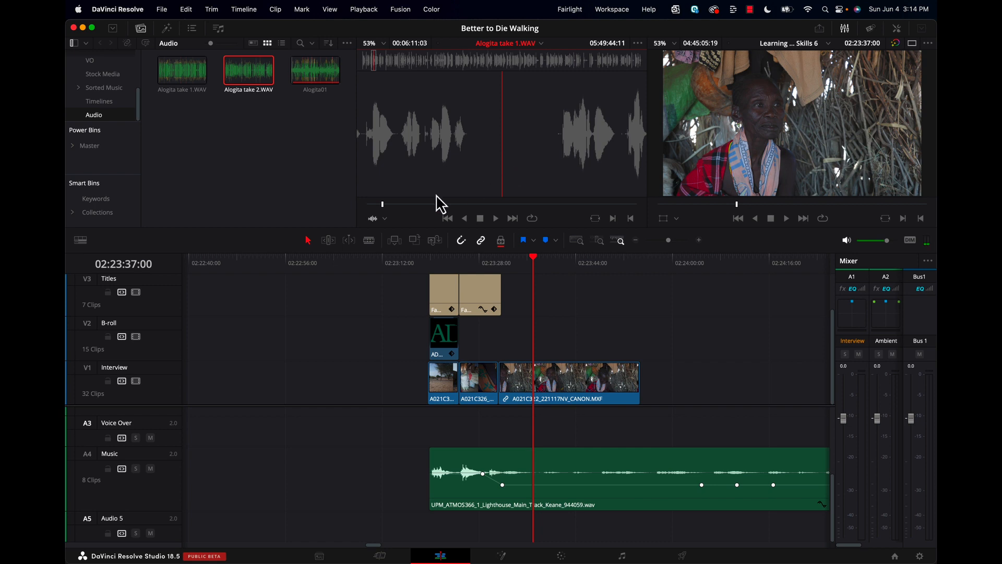
left_click(373, 204)
key("i")
left_click_drag(553, 118, 485, 435)
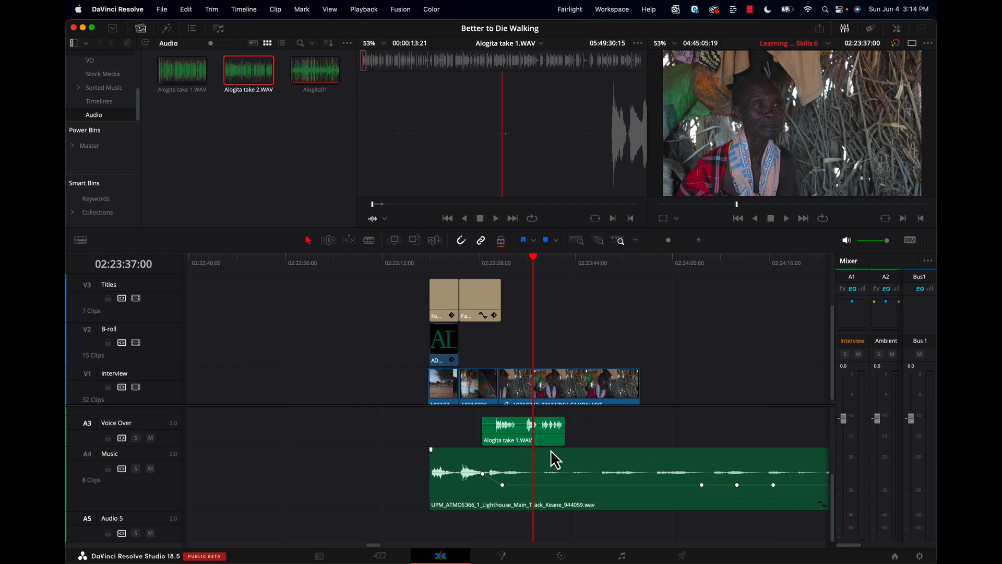
left_click_drag(519, 439, 571, 440)
Play from the second title's start through the interview's first phrase to find where its original audio should dip
left_click_drag(836, 496, 833, 419)
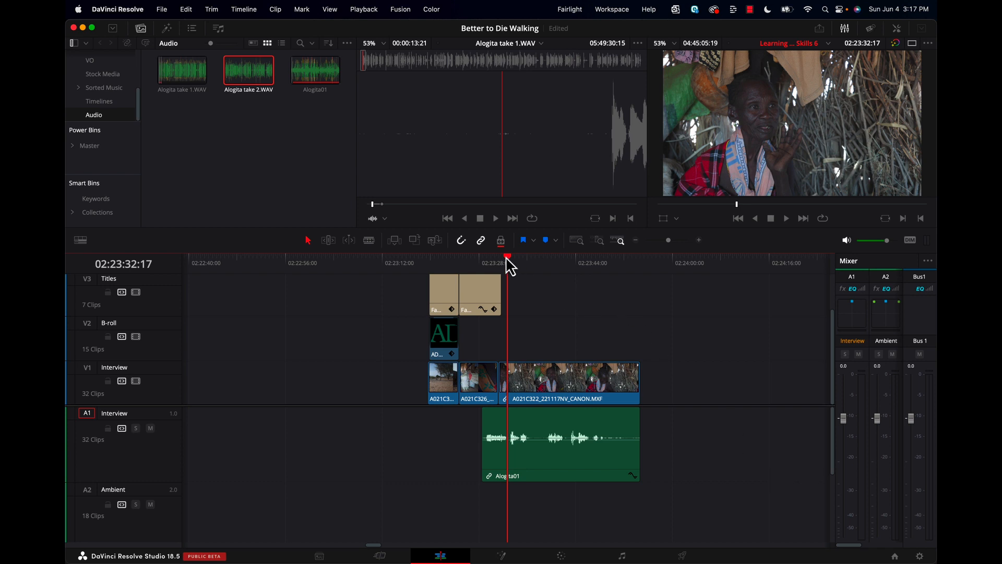
left_click_drag(508, 257, 482, 265)
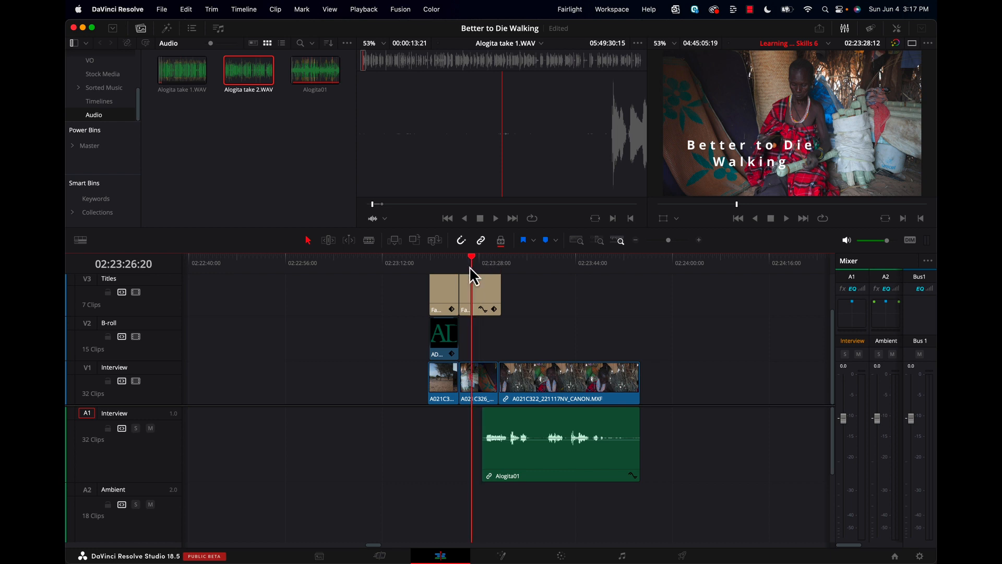
key("Up")
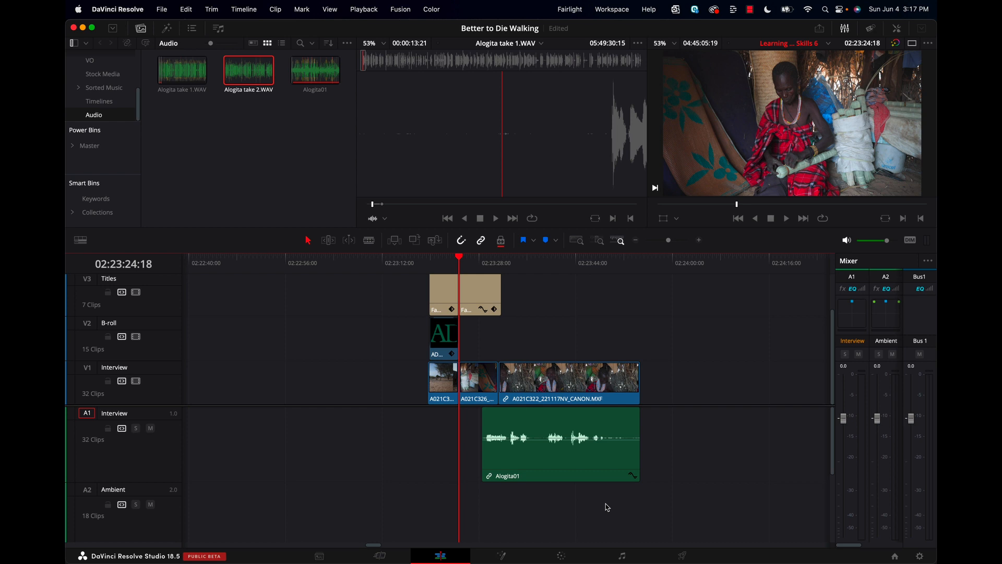
key("space")
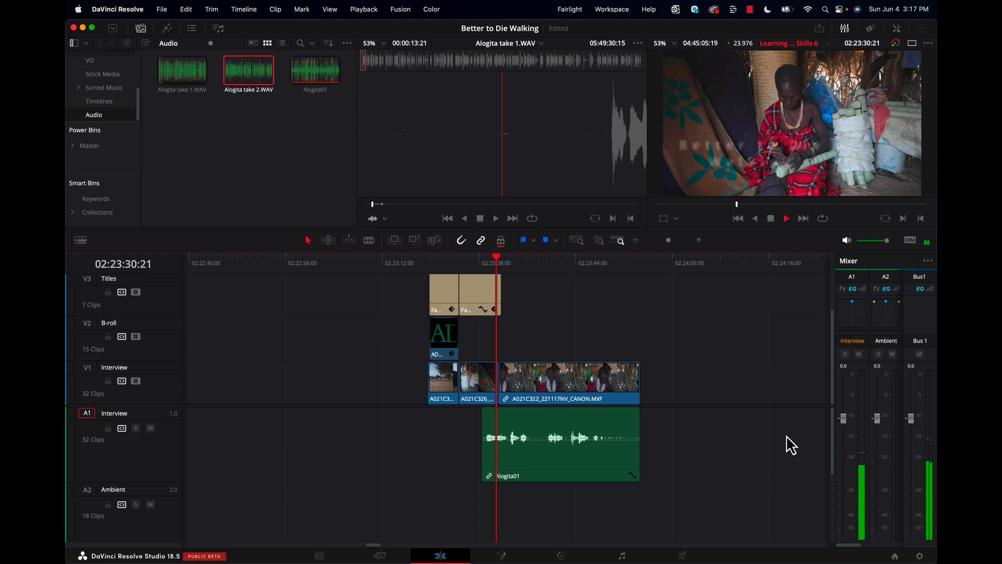
key("space")
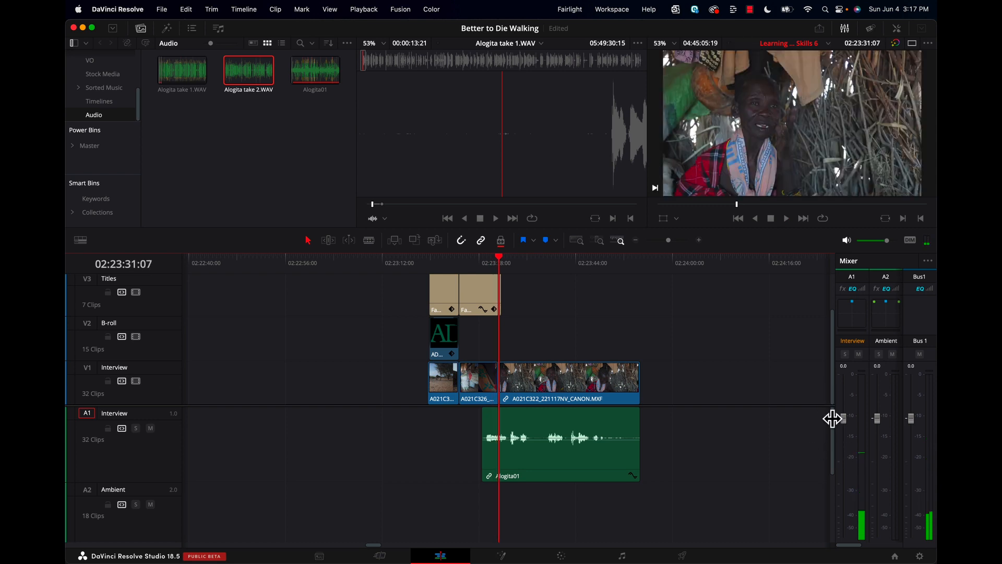
Add two volume keyframes to the Alogita01 interview audio after its first phrase and lower the second one
mouse_move(832, 444)
left_mouse_down()
mouse_move(831, 465)
mouse_move(830, 442)
left_mouse_up()
left_click_drag(505, 440, 505, 438)
key("/")
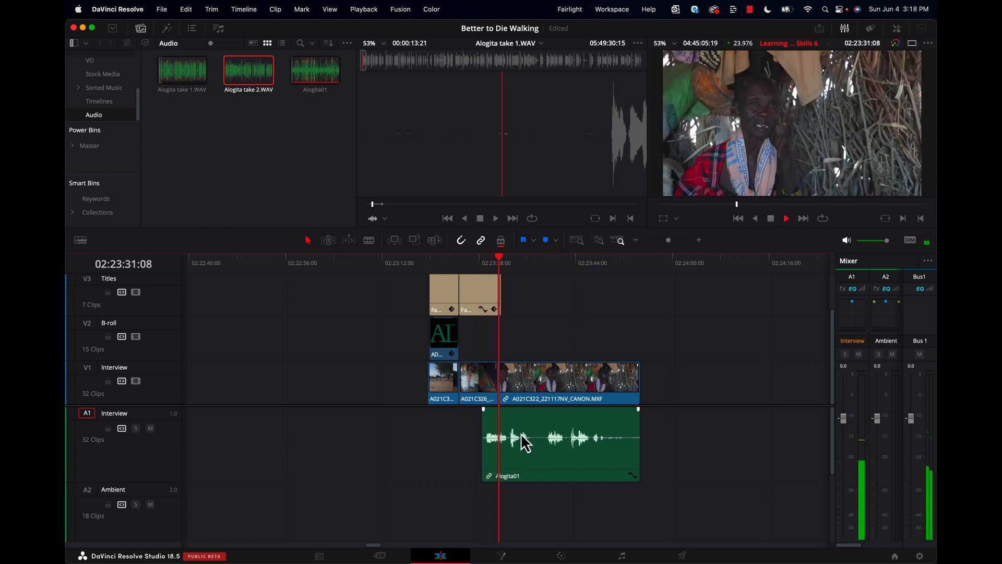
key("space")
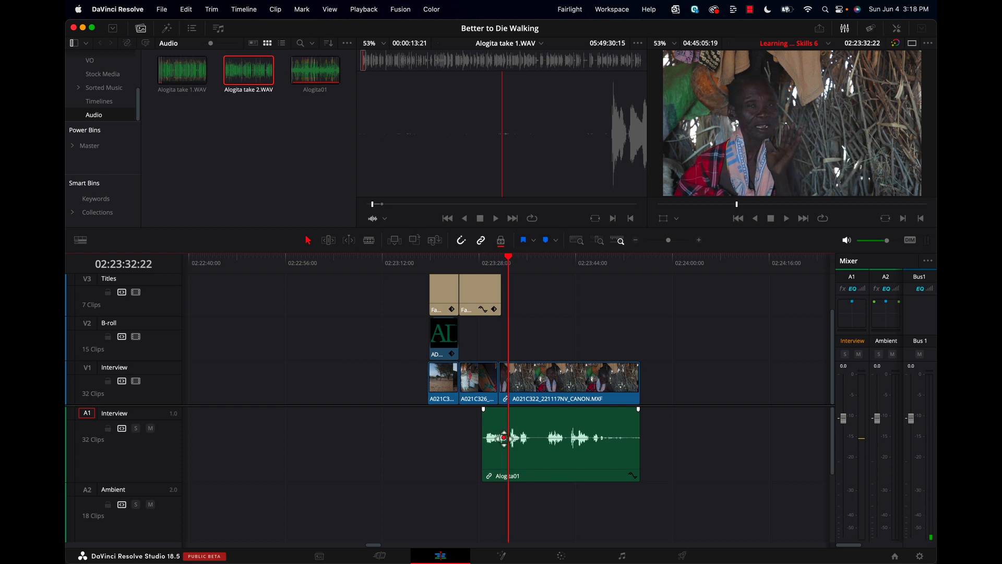
left_click(518, 437, "alt")
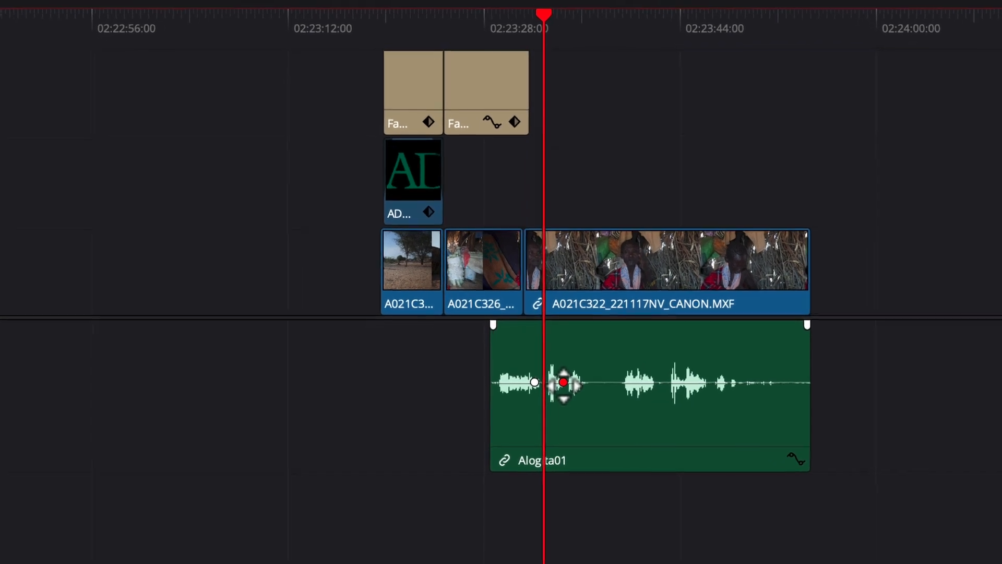
left_click_drag(564, 382, 570, 409)
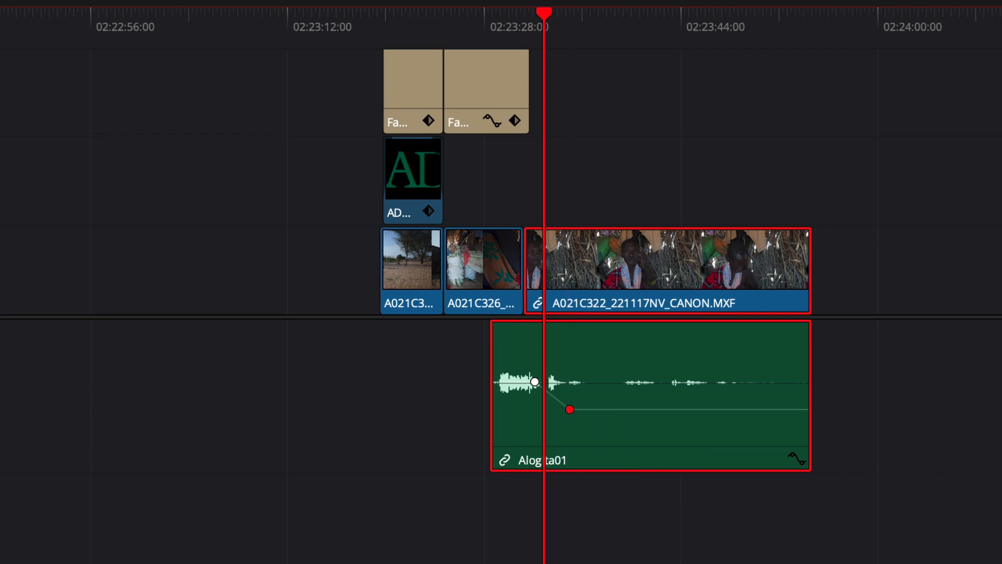
Move the voice-over clip earlier to align with the start of the A021C322 interview clip, and play back the overlap
scroll(651, 397, "down", 4)
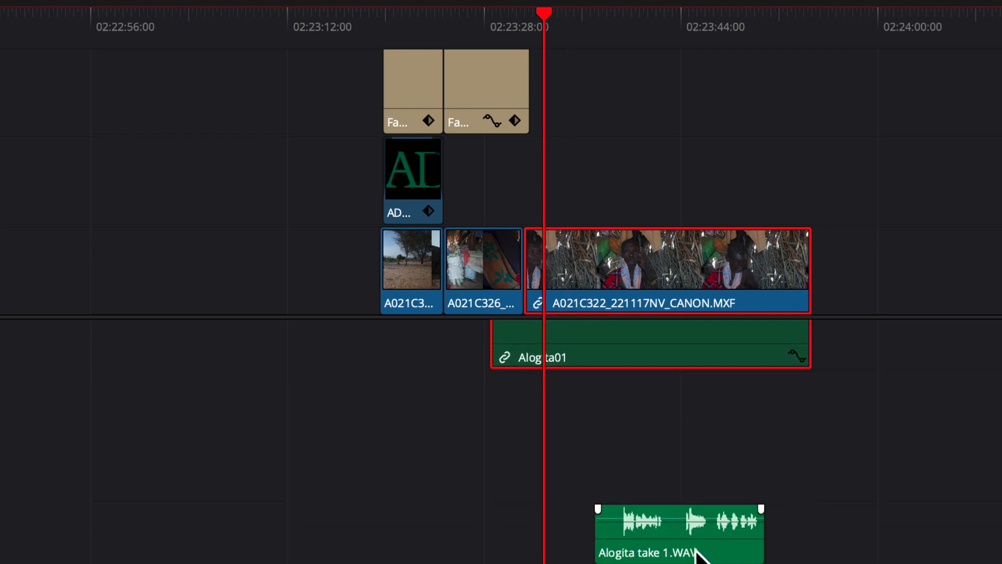
left_click_drag(675, 543, 606, 538)
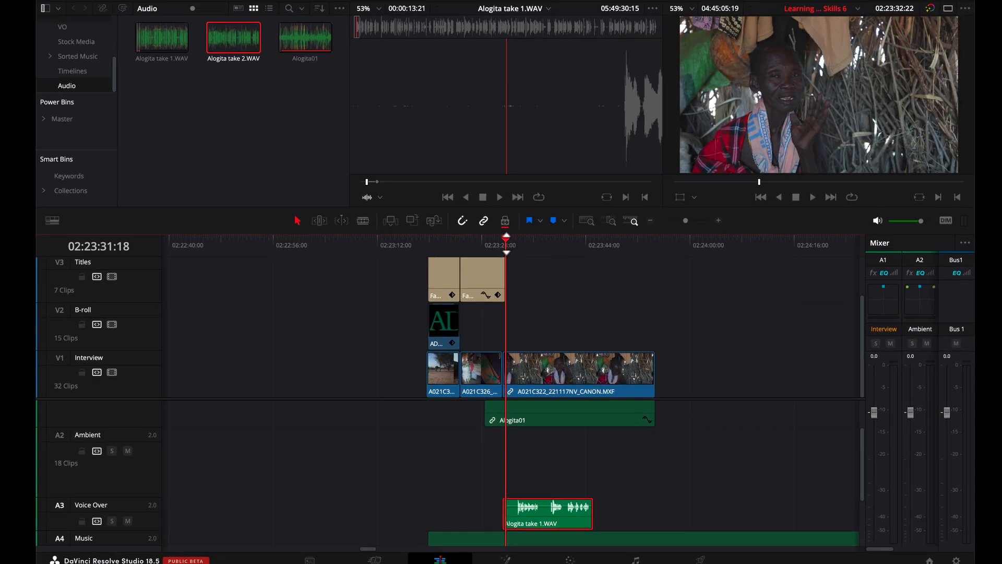
left_click_drag(506, 244, 485, 245)
key("space")
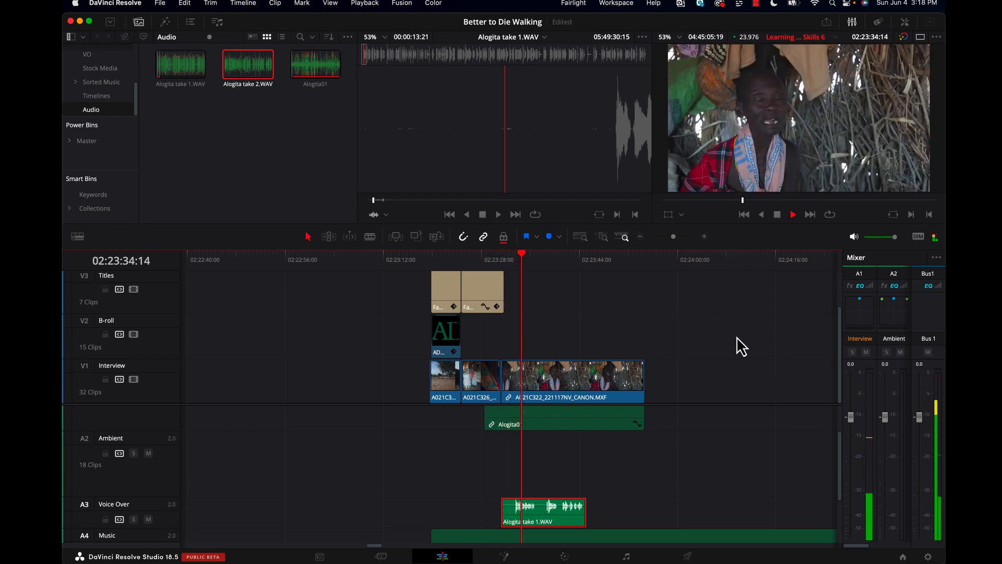
key("space")
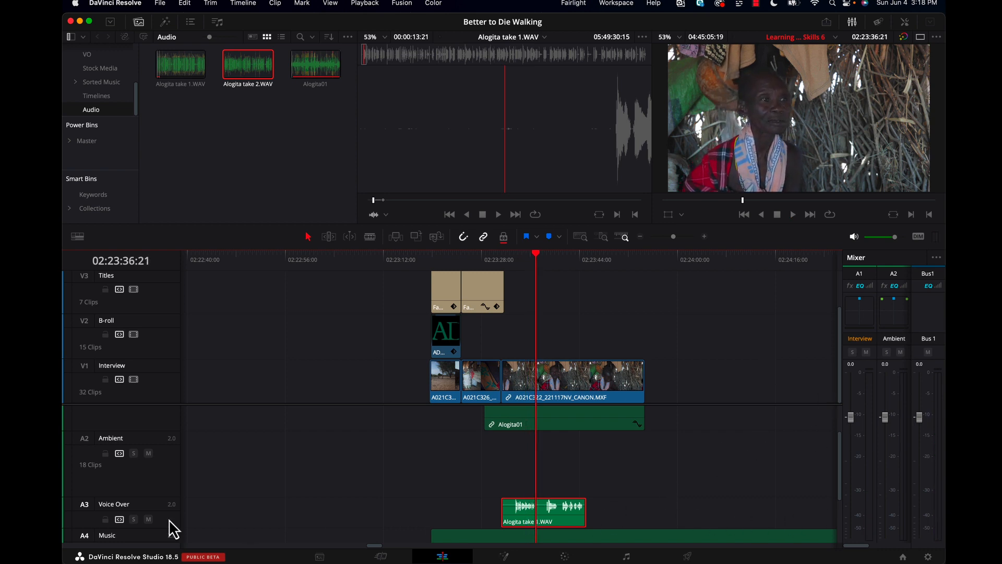
Change the Voice Over track type to mono
scroll(167, 526, "down", 3)
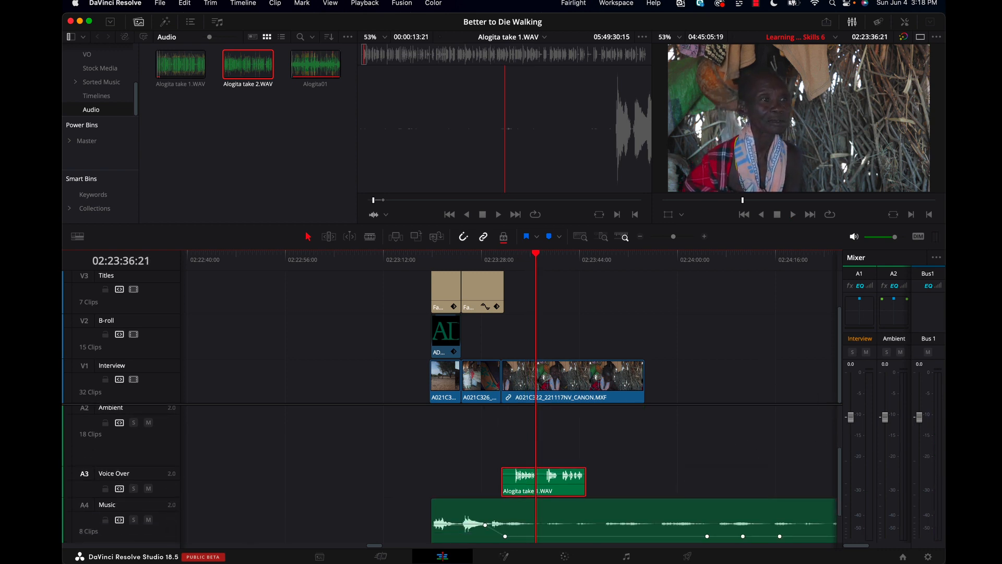
right_click(170, 493)
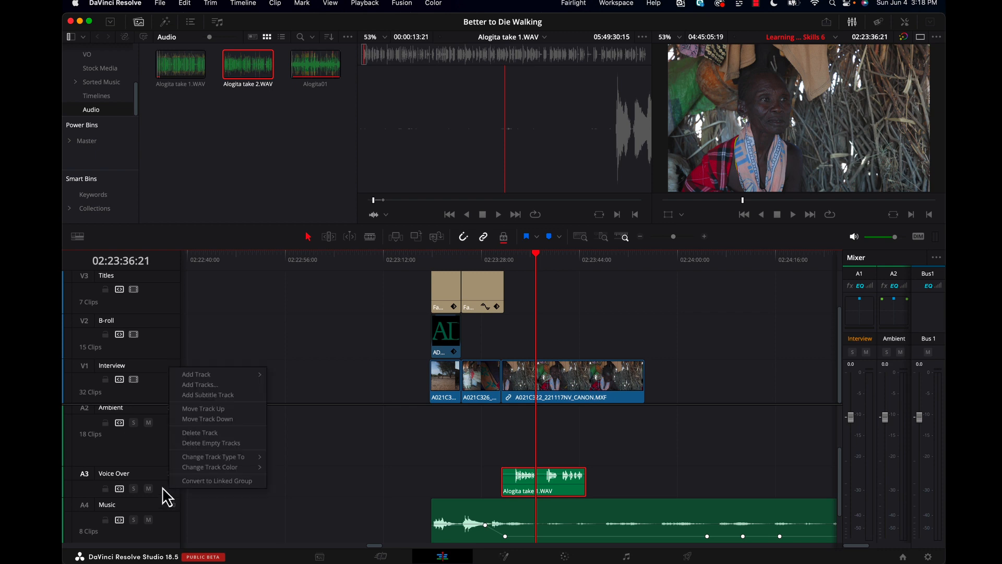
mouse_move(218, 458)
left_click(290, 458)
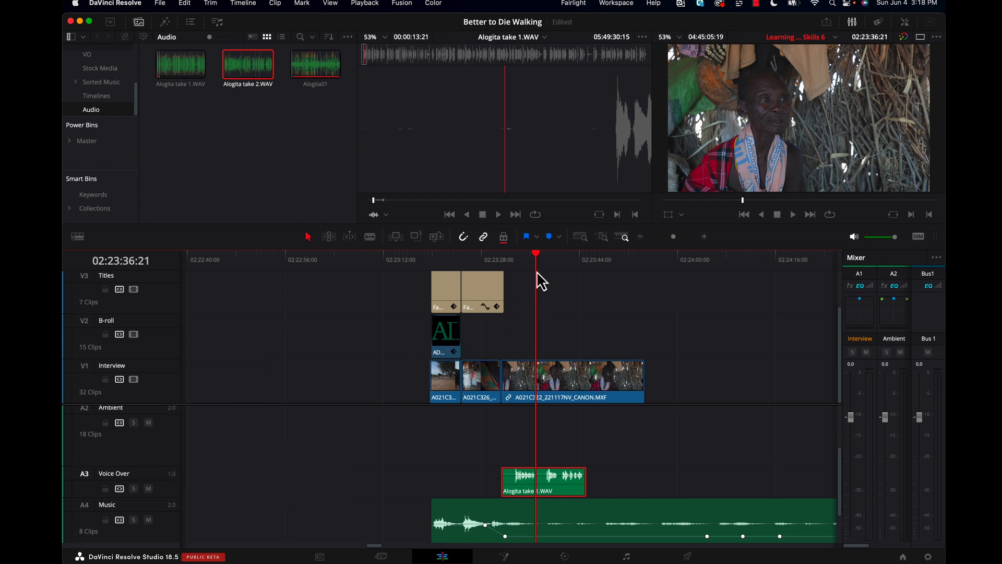
Play back the mono voice-over against the interview and music from 02:23:31:18, pausing in the gap between its phrases
left_click_drag(543, 266, 511, 280)
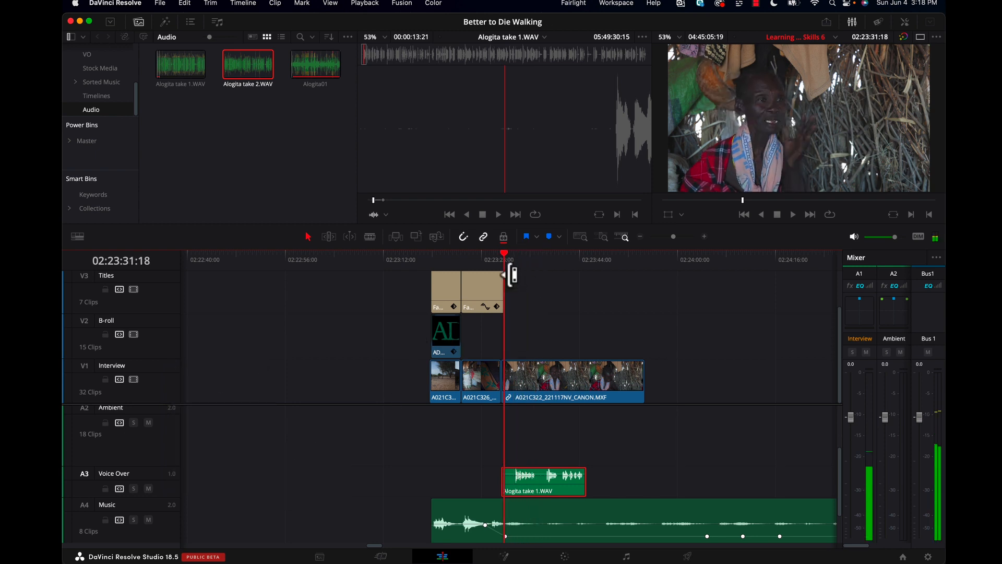
key("space")
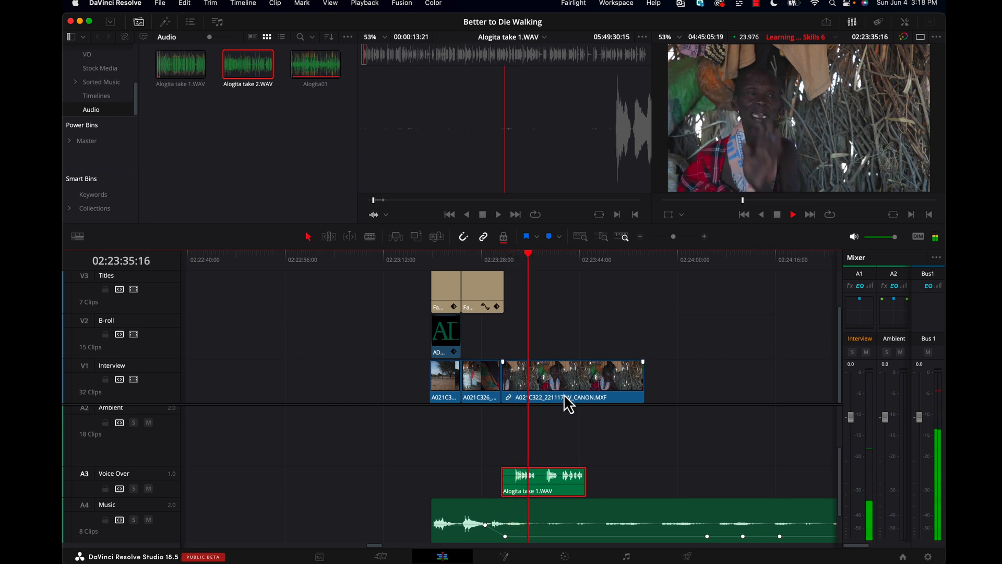
key("space")
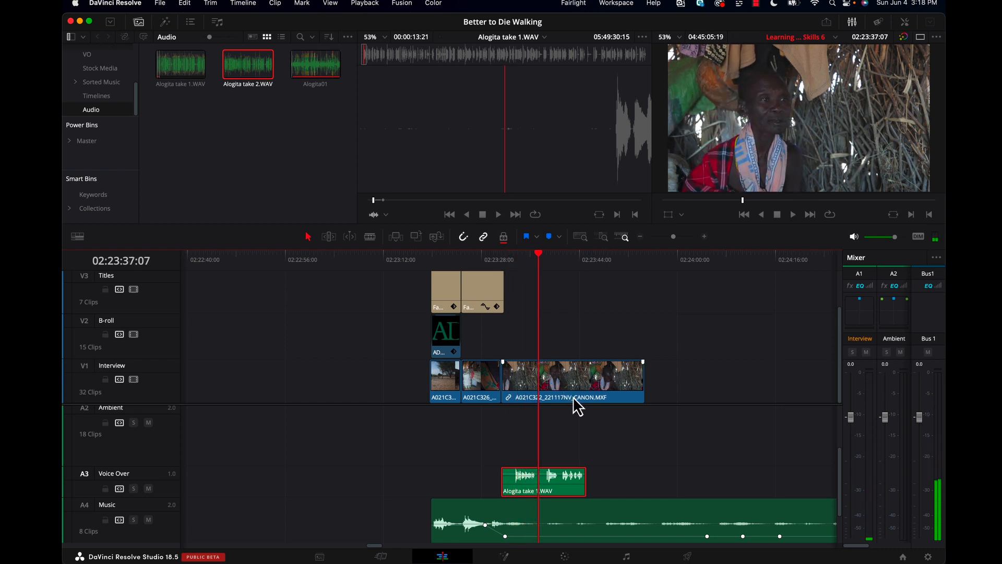
key("space")
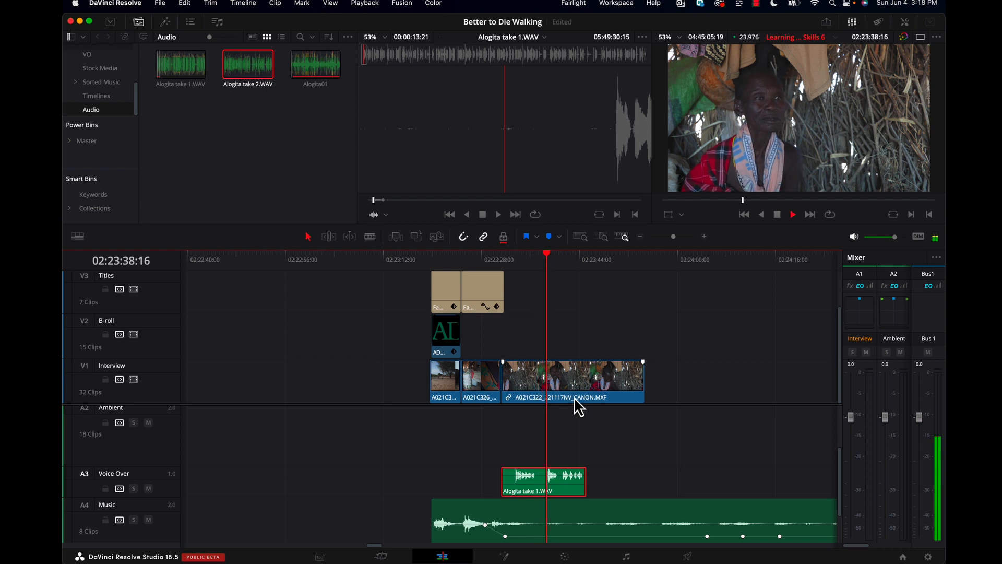
key("space")
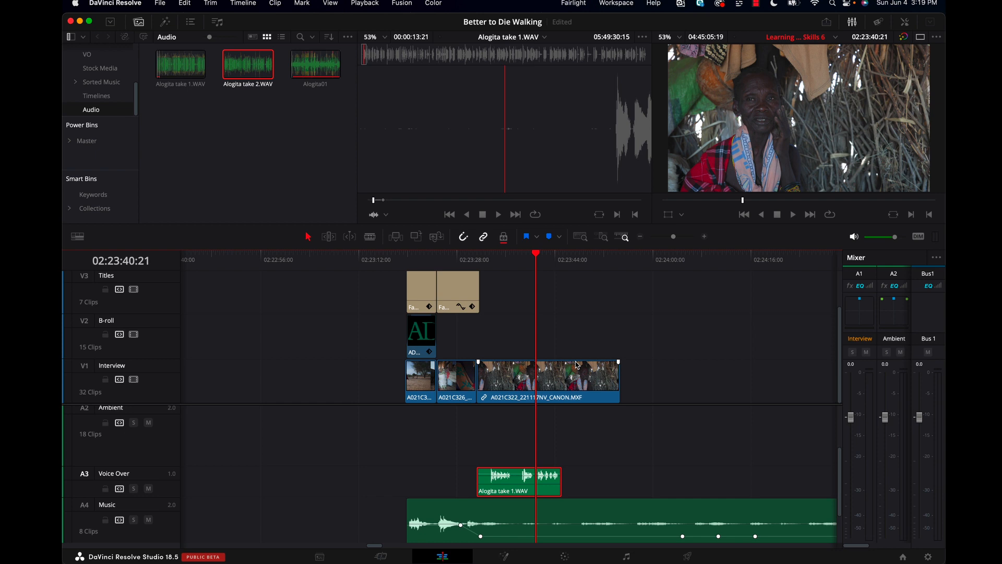
Split the voice-over clip at 02:23:37:00, in the gap after its first phrase
left_click_drag(535, 262, 570, 277)
key("super+equal")
key("super+equal")
key("super+equal")
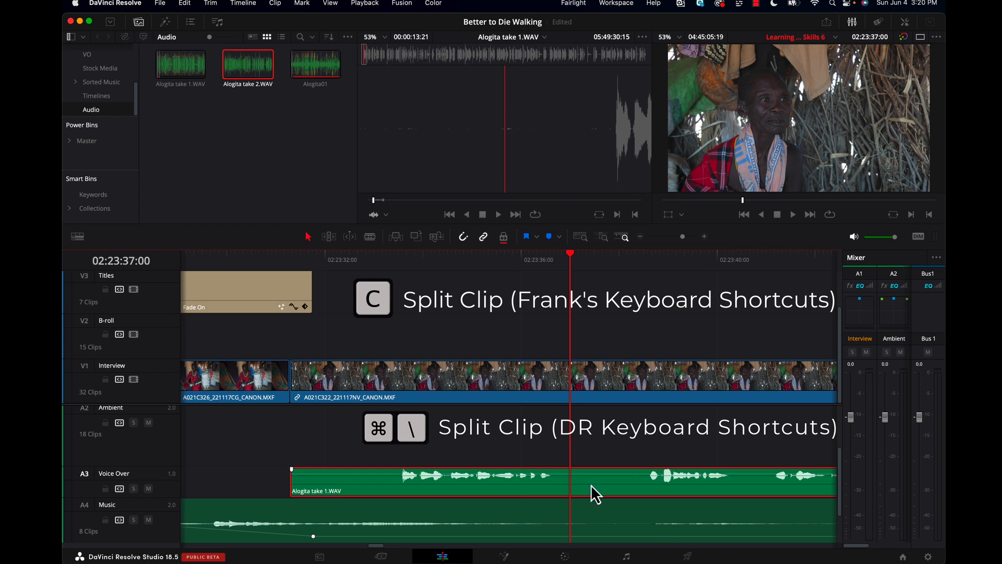
key("super+backslash")
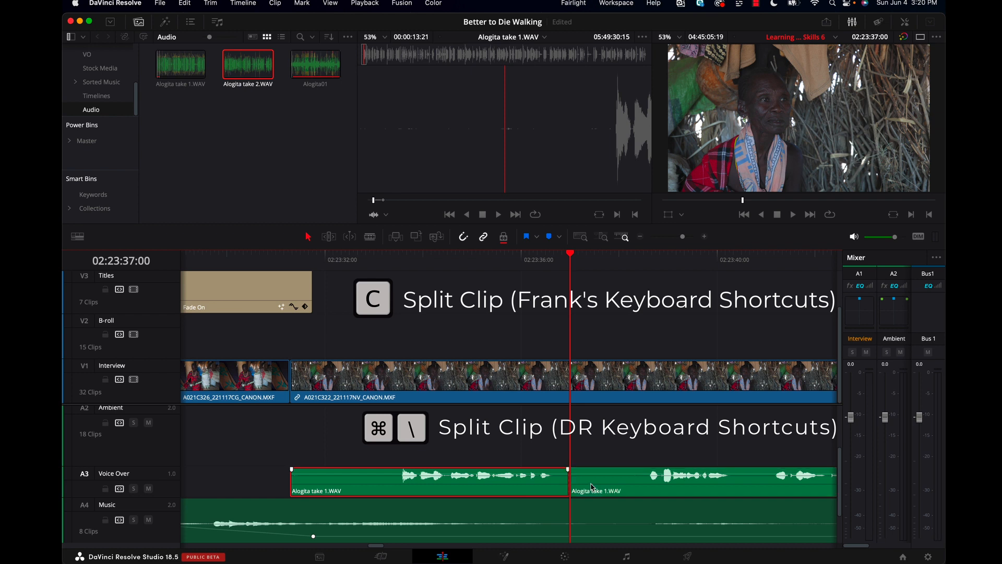
Trim the start of the second voice-over piece to just before its speech begins
left_click(574, 481)
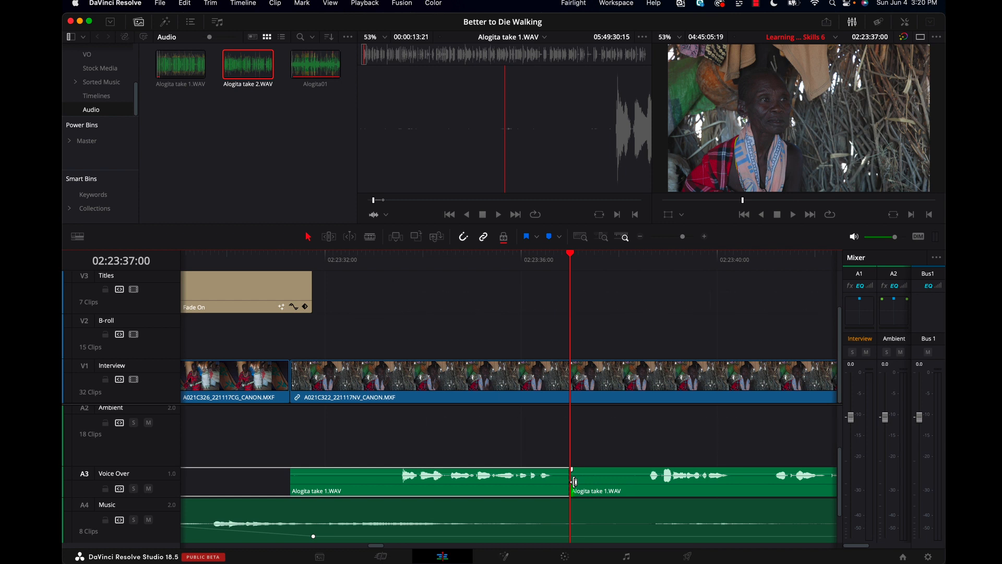
left_click_drag(574, 482, 604, 485)
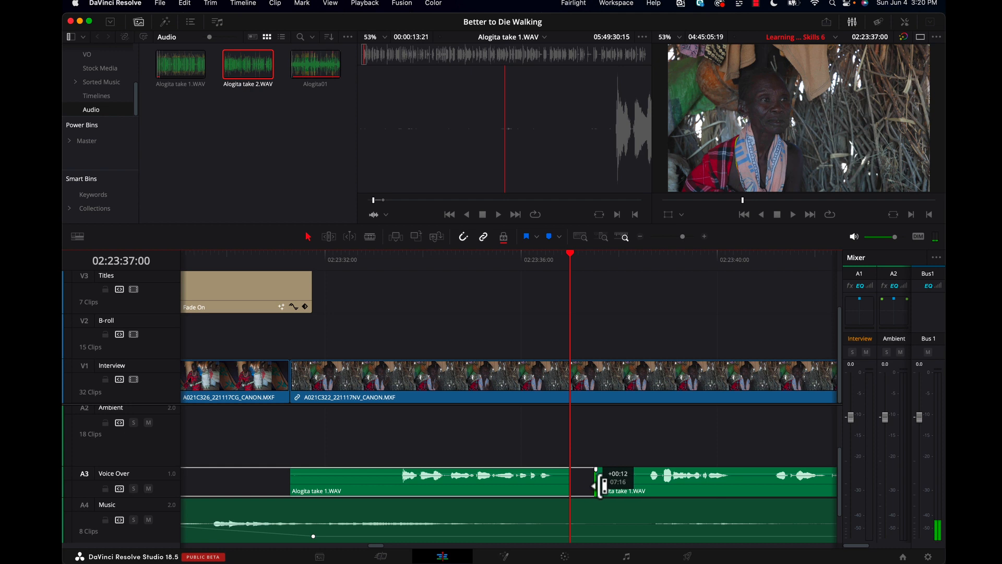
left_click_drag(602, 486, 632, 490)
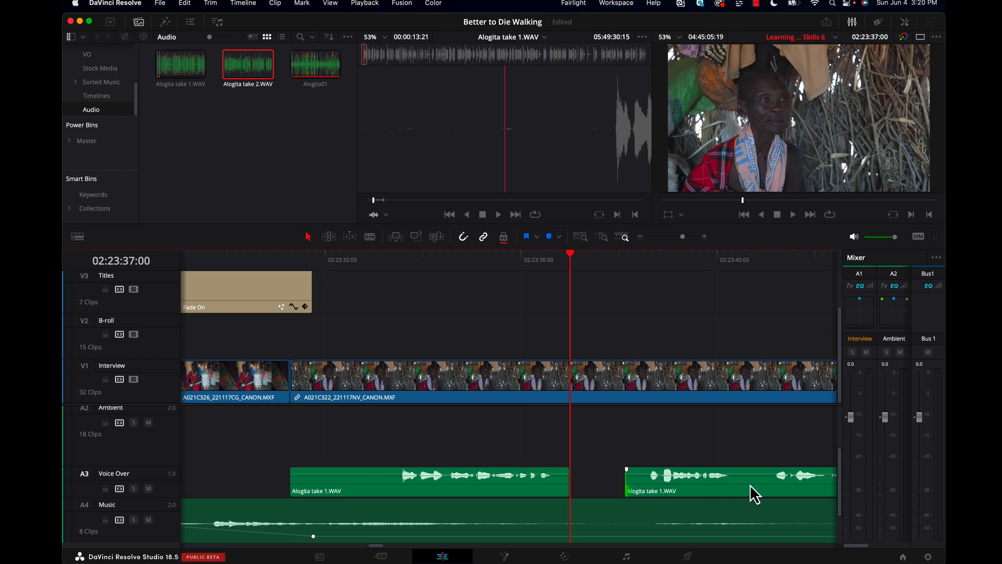
Move the second voice-over piece against the end of the first at 02:23:37:00 and play back the join
left_click_drag(757, 484, 702, 486)
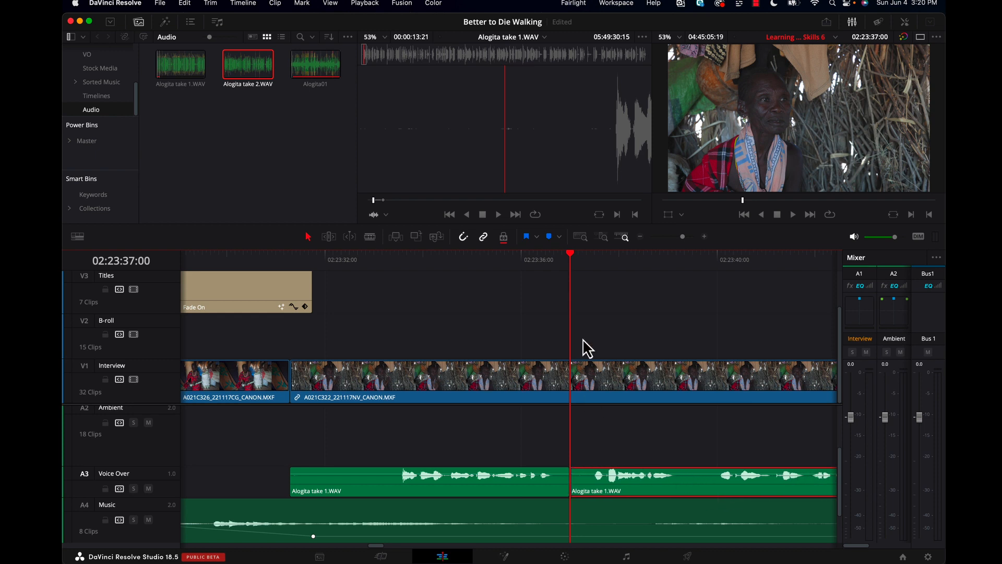
left_click_drag(570, 254, 477, 290)
key("space")
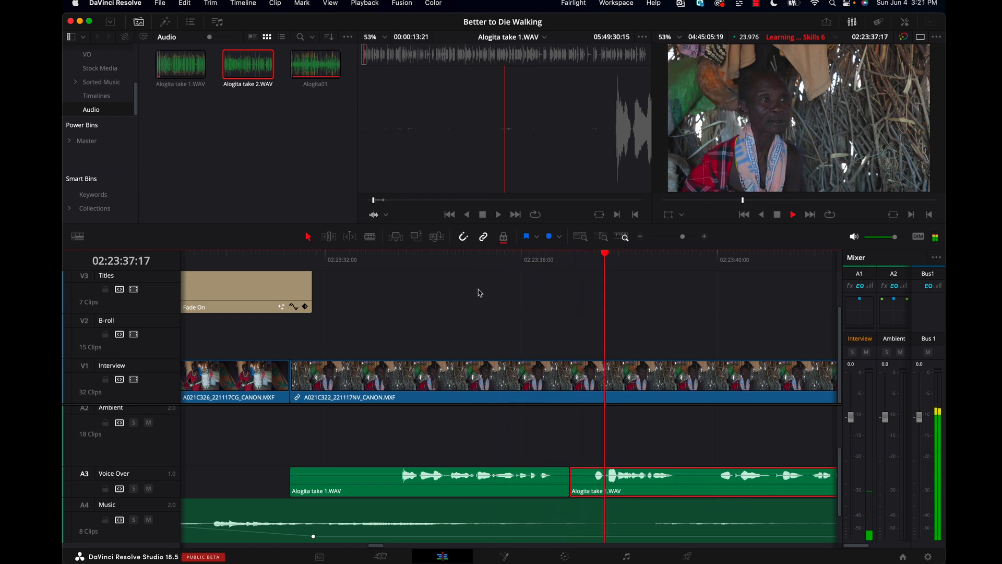
key("space")
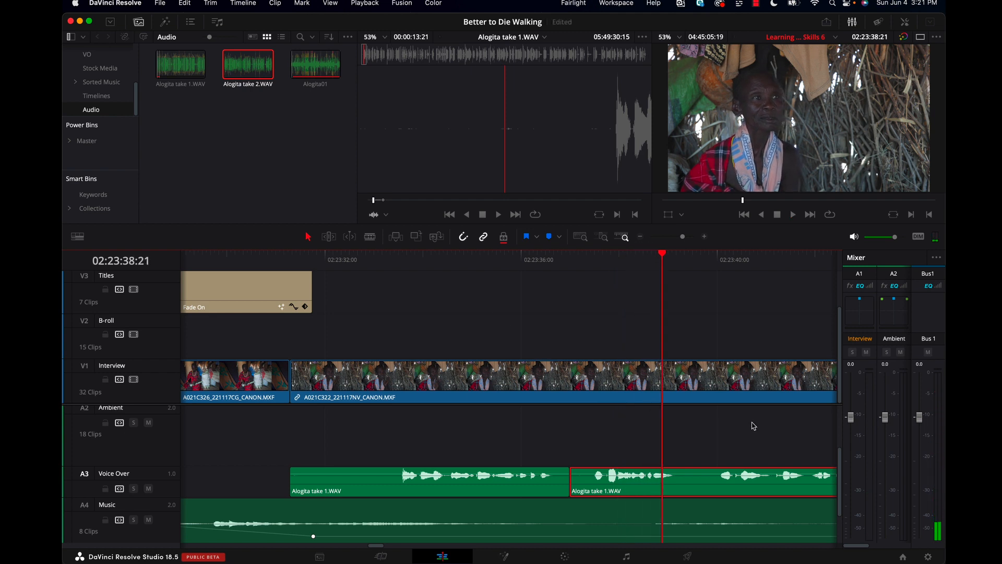
Play back both voice-over phrases twice, from 02:23:34:05 and from 02:23:33:10, to check their timing against the interview
left_click_drag(664, 259, 434, 322)
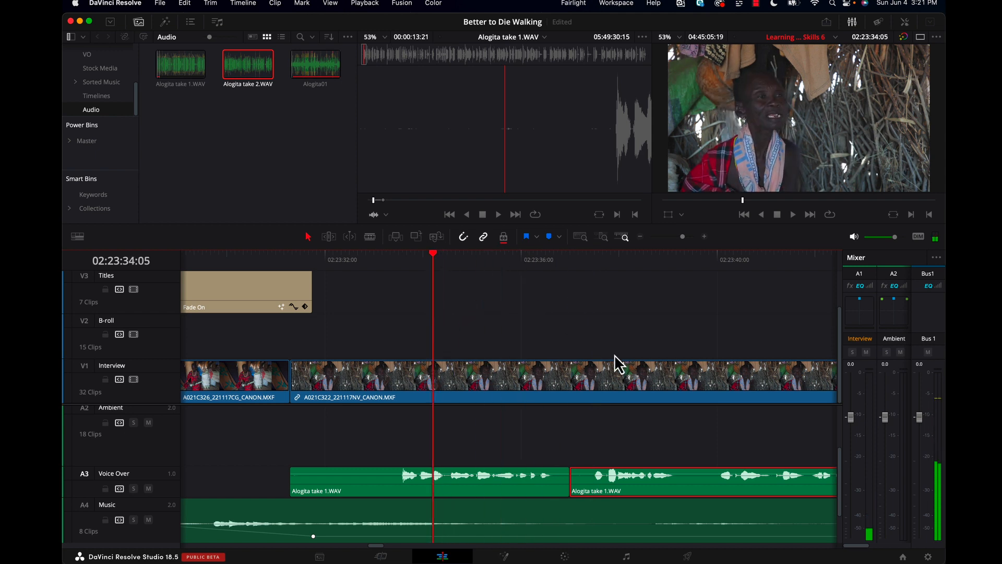
key("space")
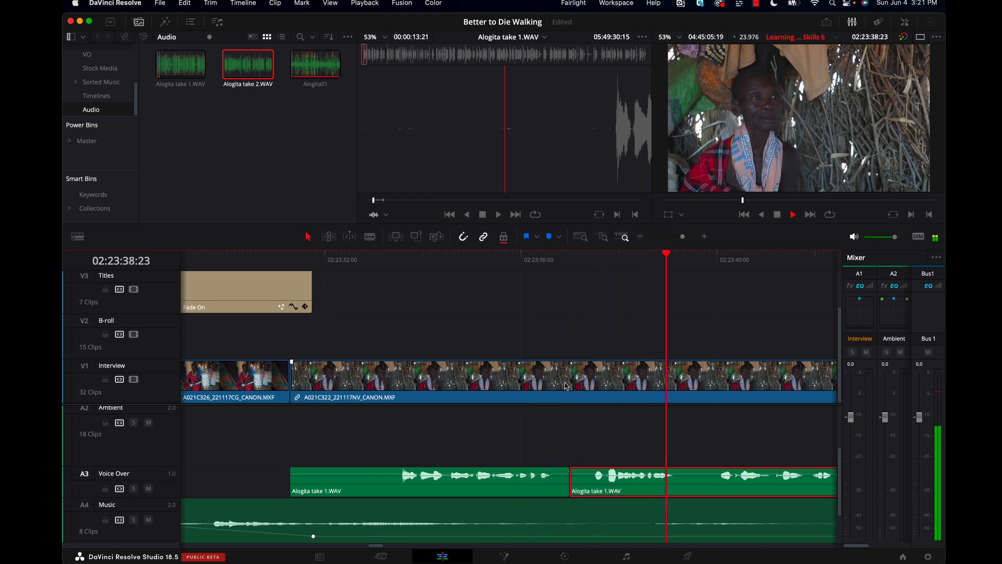
key("space")
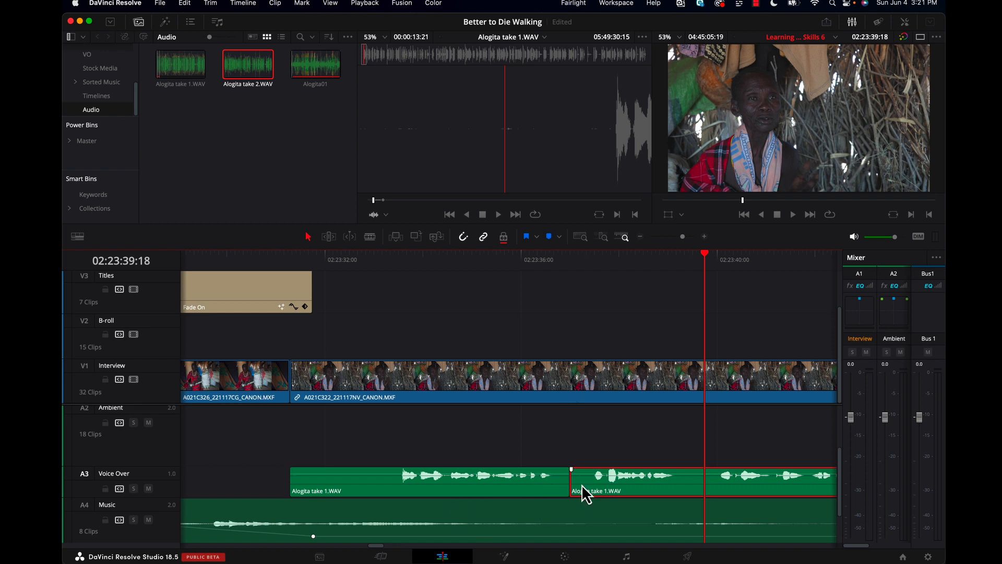
left_click_drag(707, 260, 395, 357)
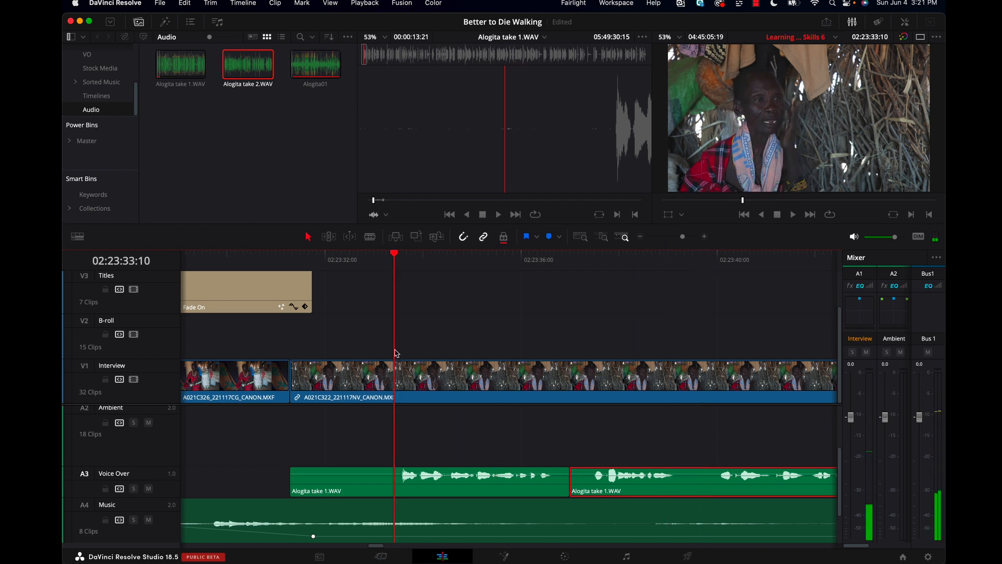
key("space")
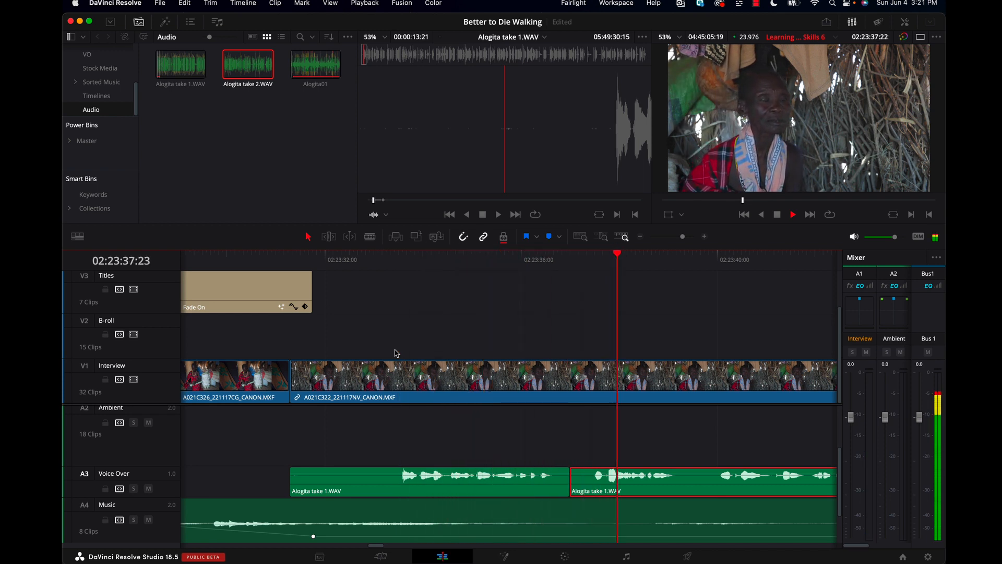
key("space")
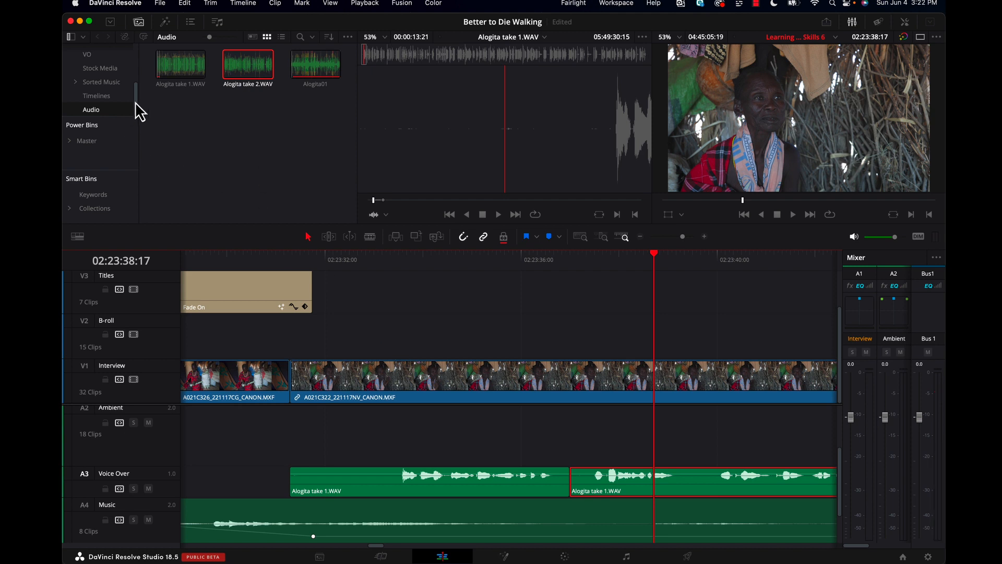
Open the 361803 camels clip from the Stock Media bin and mark a 6:21 section ending at 00:00:08:19
left_click(87, 71)
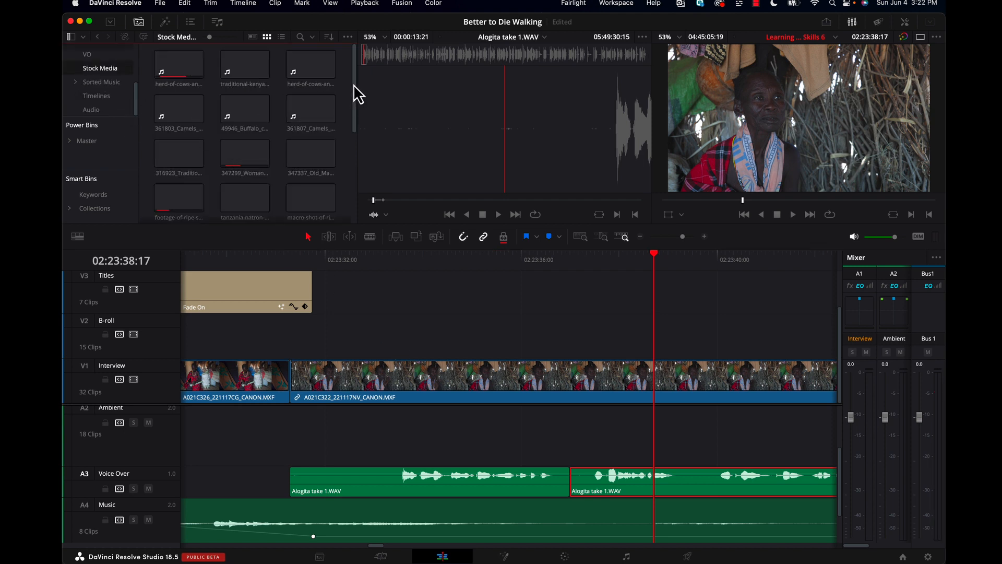
left_click(177, 113)
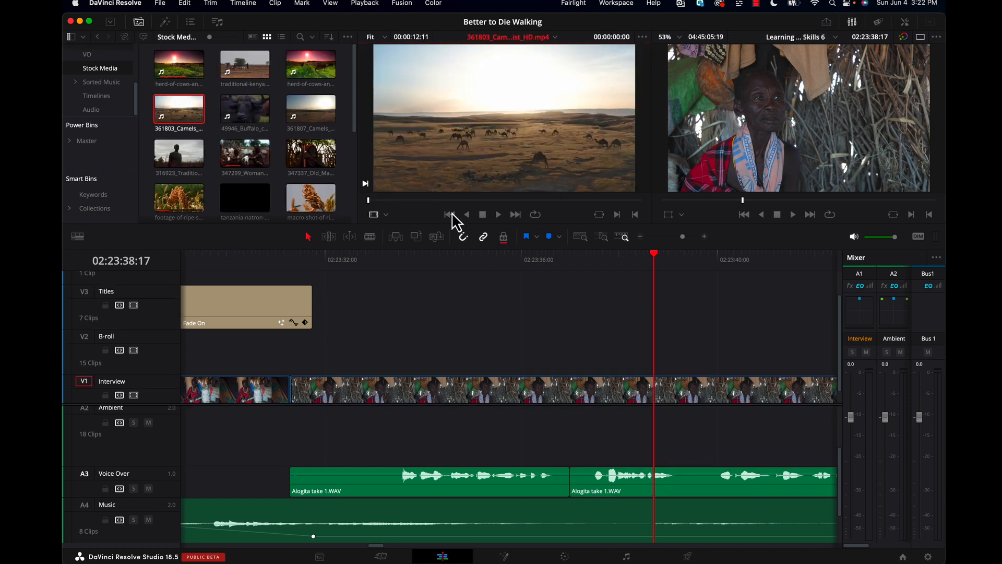
key("space")
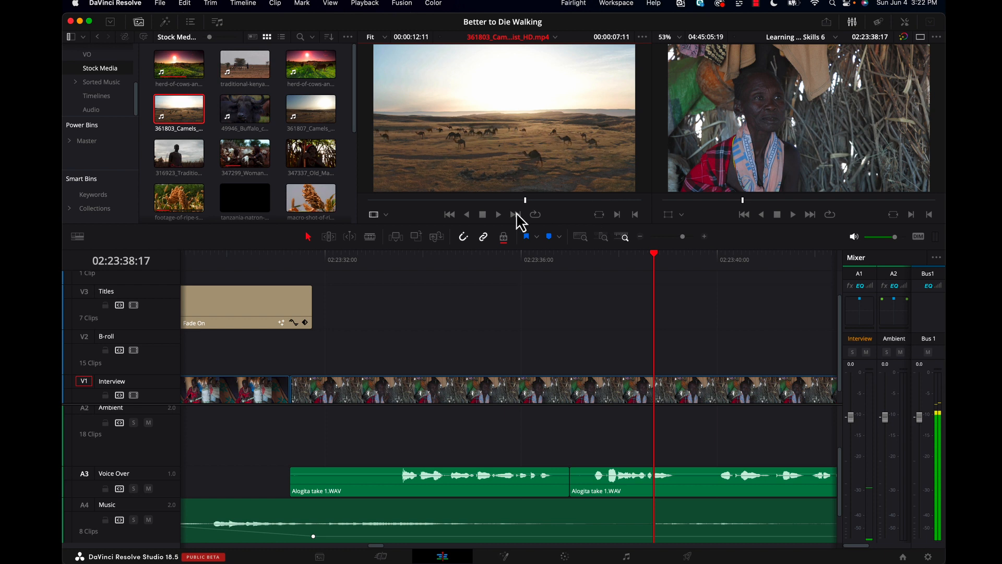
key("i")
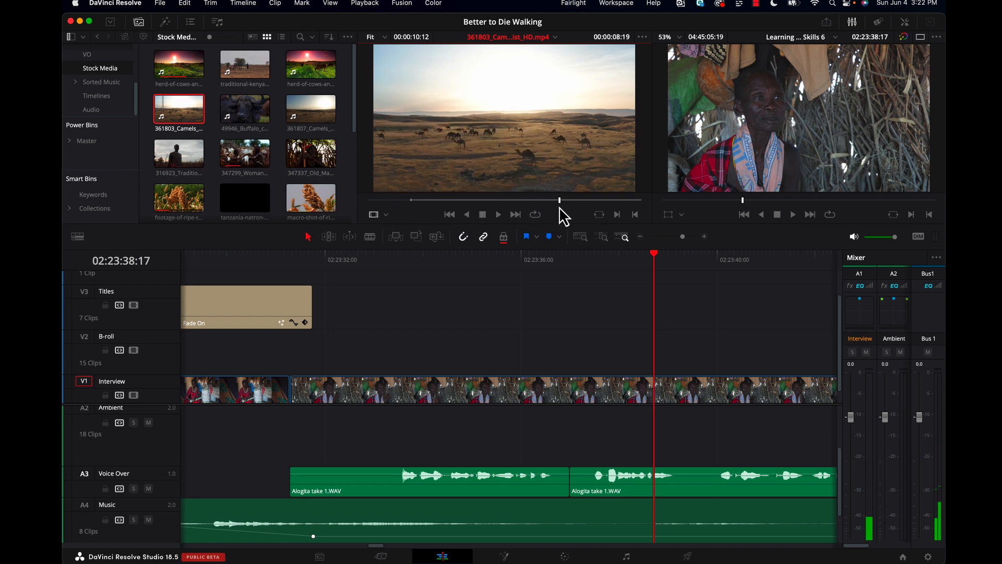
key("o")
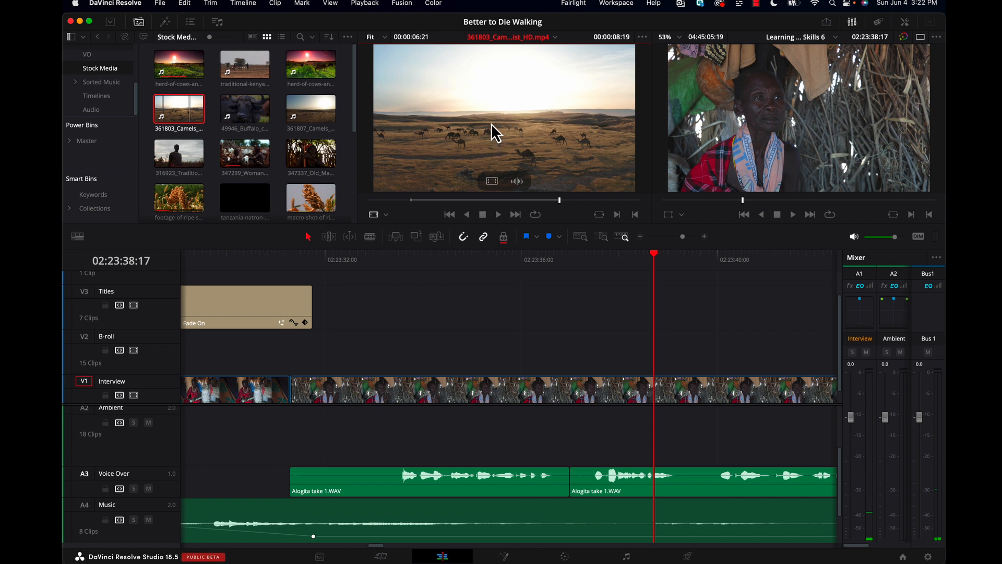
Try the marked camels clip with its linked audio above the interview, adjusting its volume line, and delete it
left_click_drag(493, 134, 548, 364)
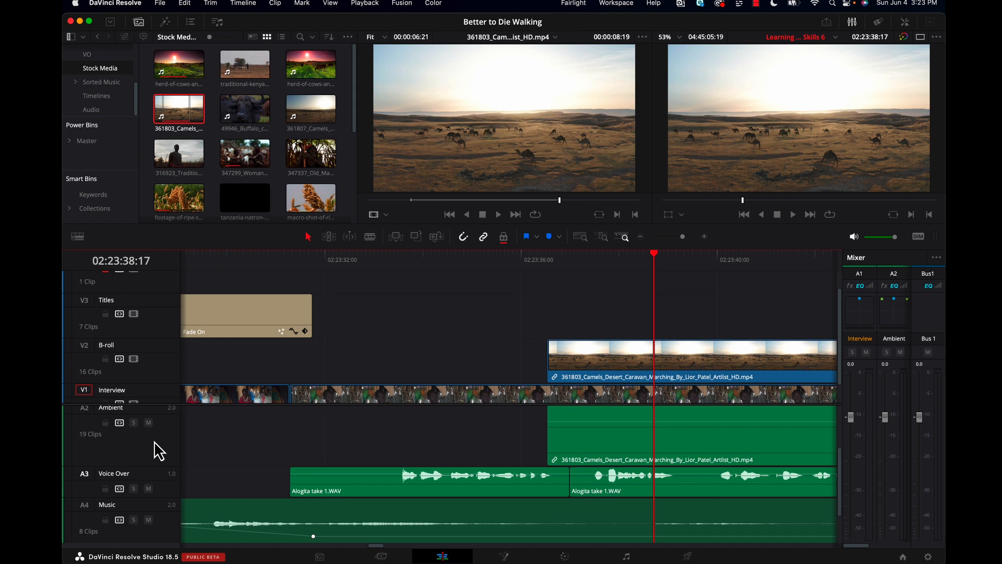
scroll(155, 441, "up", 2)
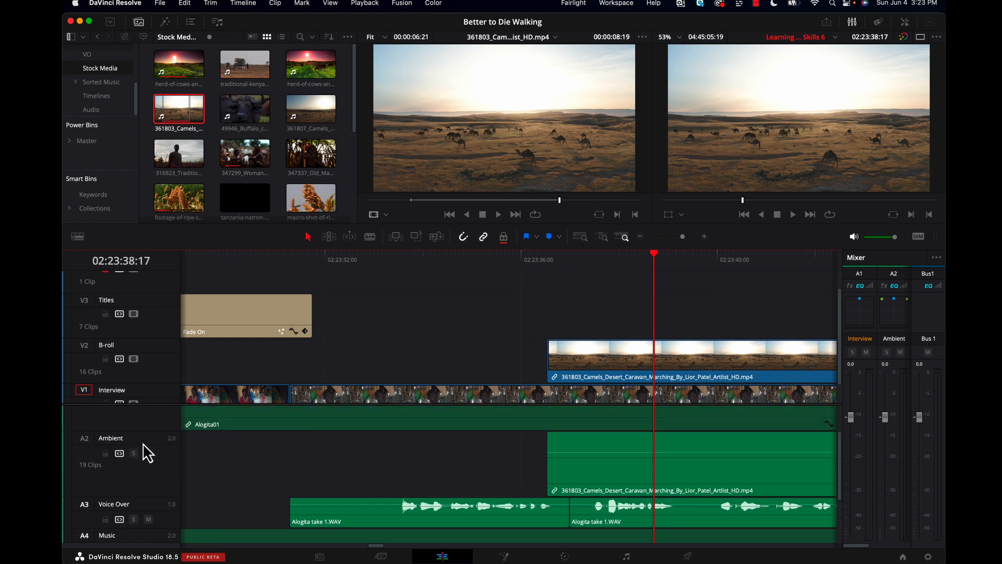
scroll(374, 446, "down", 3, "alt")
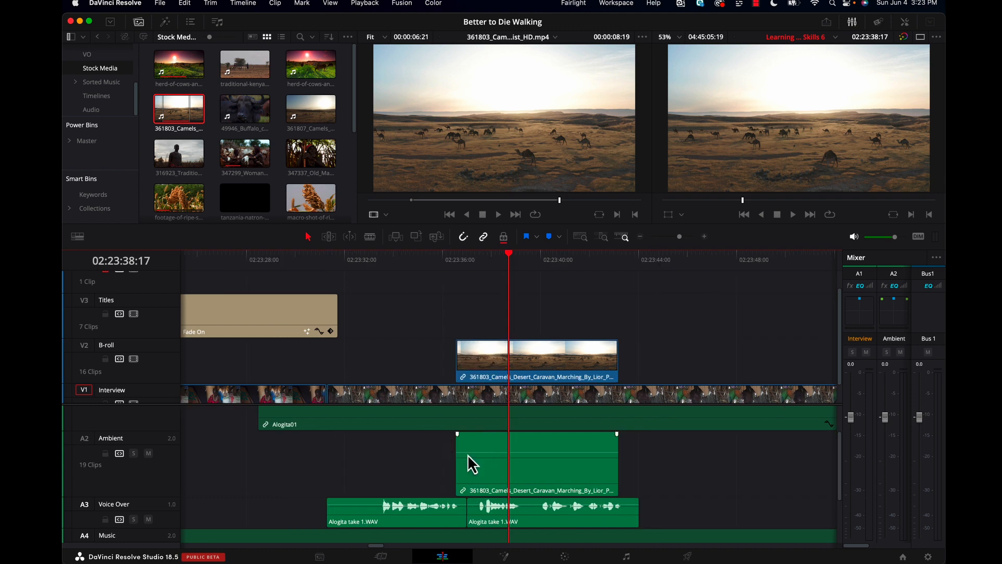
mouse_move(505, 454)
left_mouse_down()
mouse_move(499, 477)
mouse_move(488, 433)
mouse_move(495, 472)
left_mouse_up()
left_click_drag(493, 473, 492, 459)
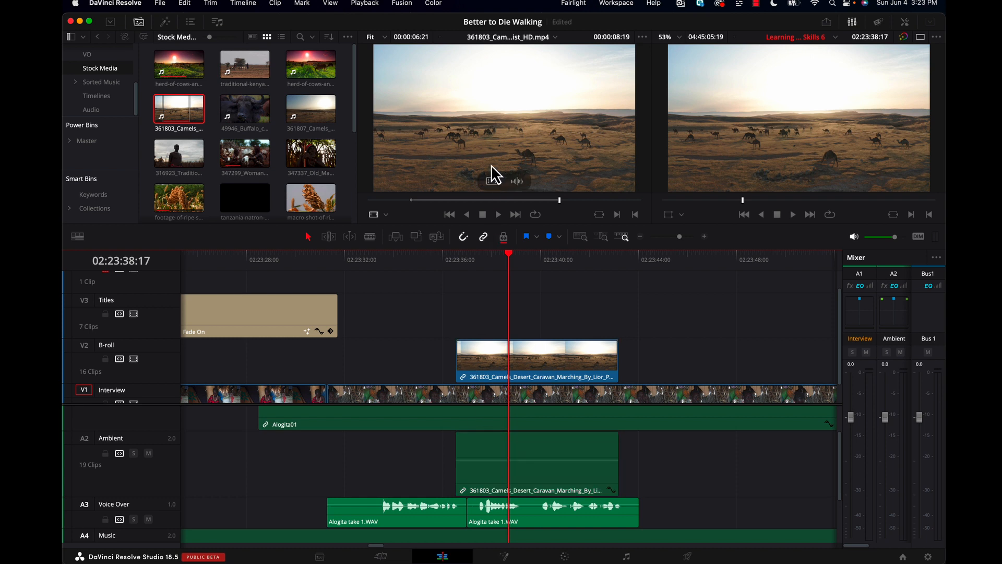
key("BackSpace")
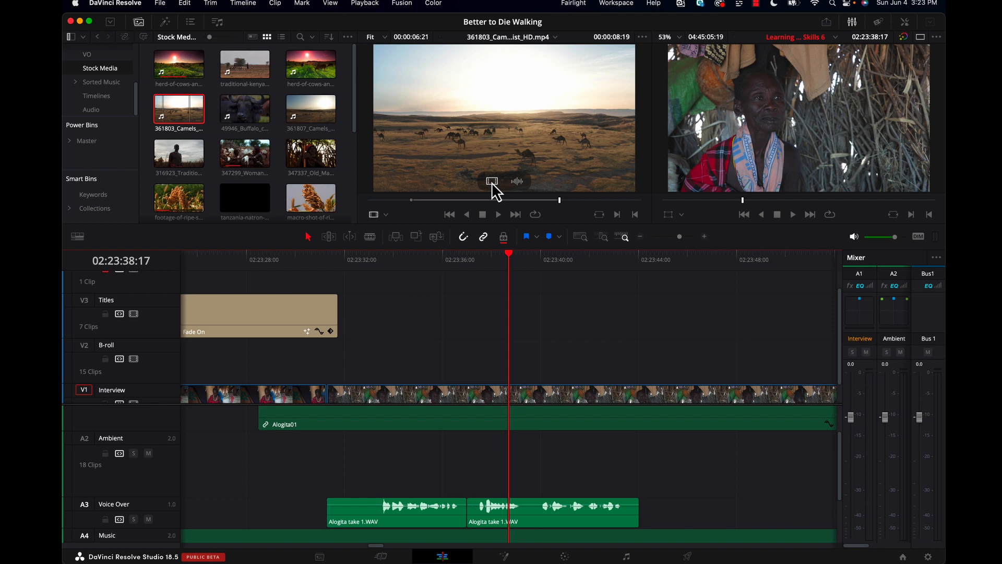
Place only the camels clip's video on the B-roll track at the start of the second voice-over phrase and play it back
left_click_drag(493, 186, 465, 362)
left_click_drag(512, 262, 416, 291)
key("space")
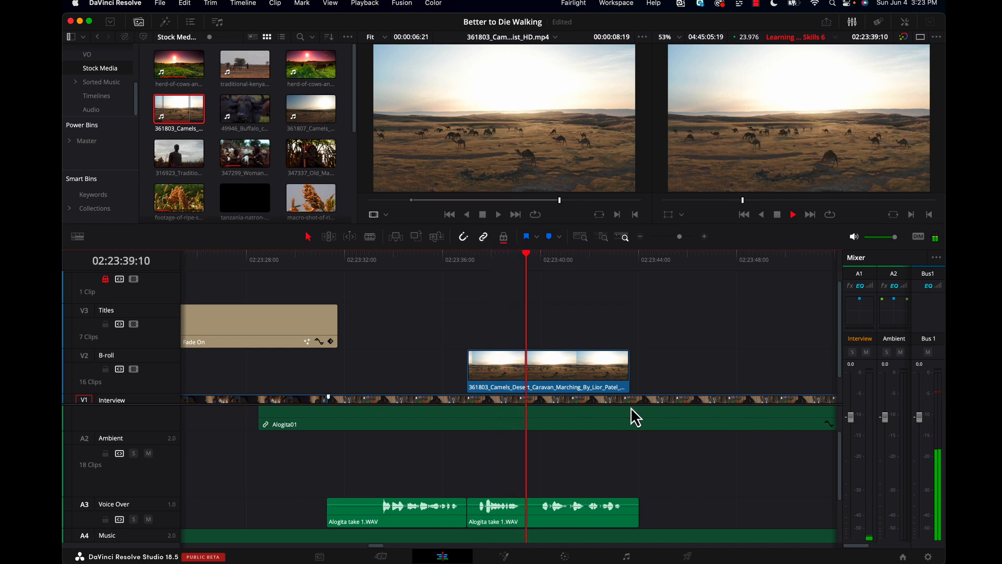
key("space")
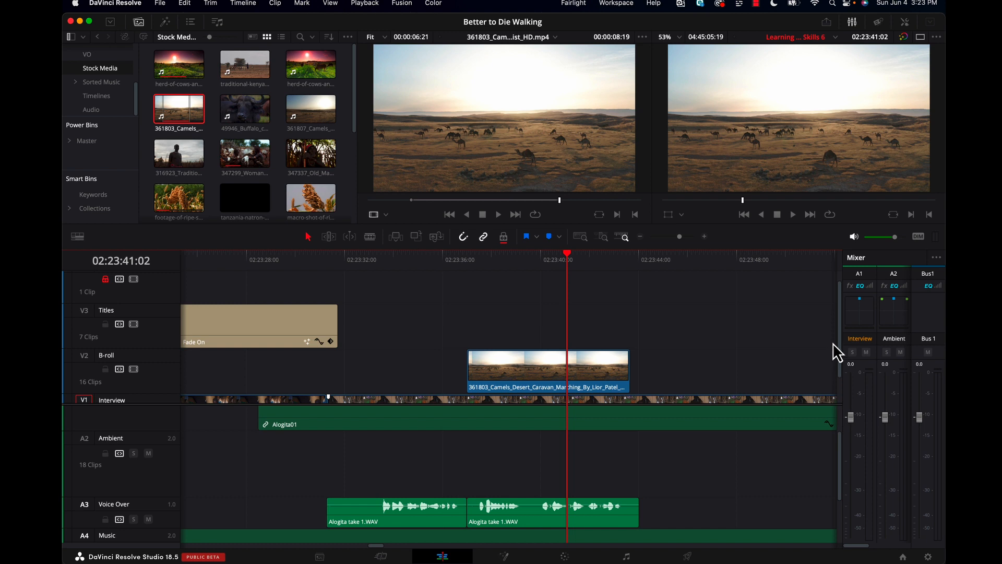
left_click_drag(840, 339, 848, 397)
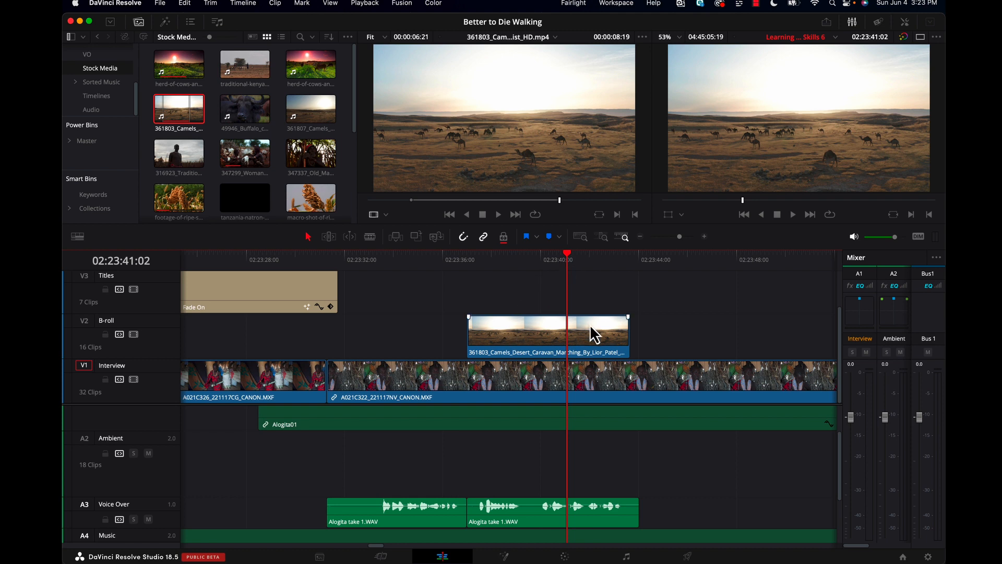
Play back the opening from 02:23:28:12 into the interview to judge when the voice-over should enter
left_click_drag(243, 283, 255, 280)
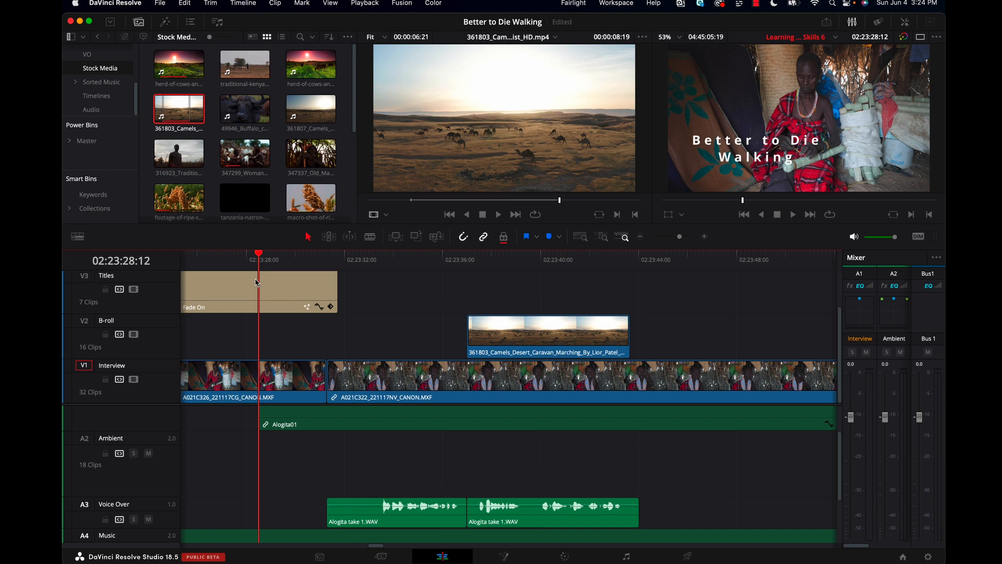
key("space")
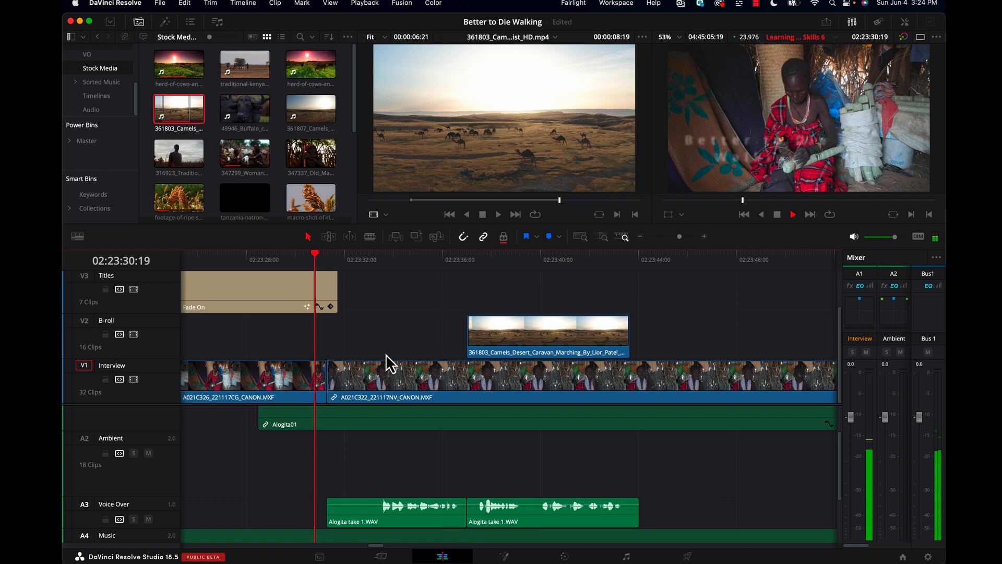
key("space")
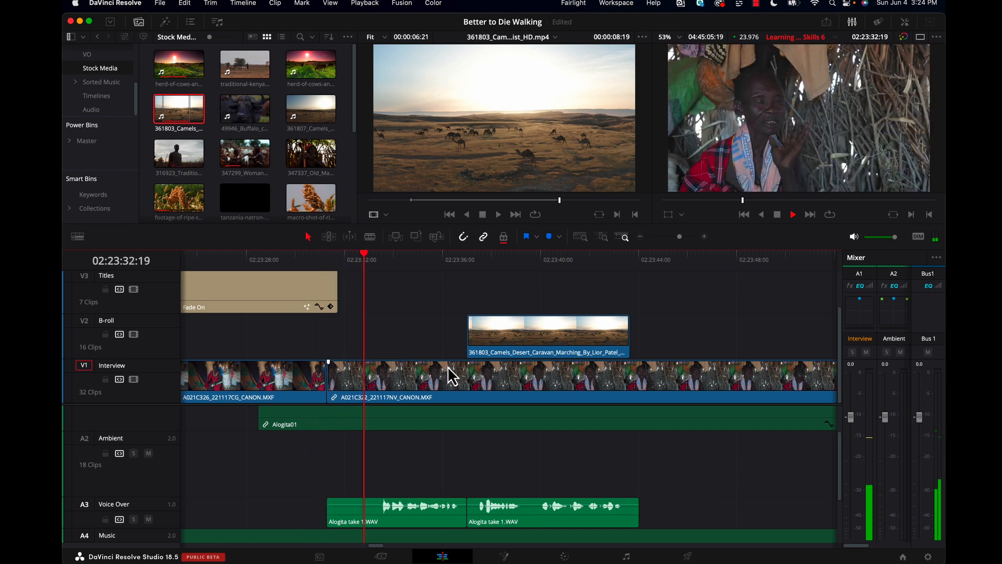
Trim the silent start off the first voice-over piece, move both pieces earlier to begin at 02:23:32:14, and play them back
left_click_drag(365, 261, 345, 265)
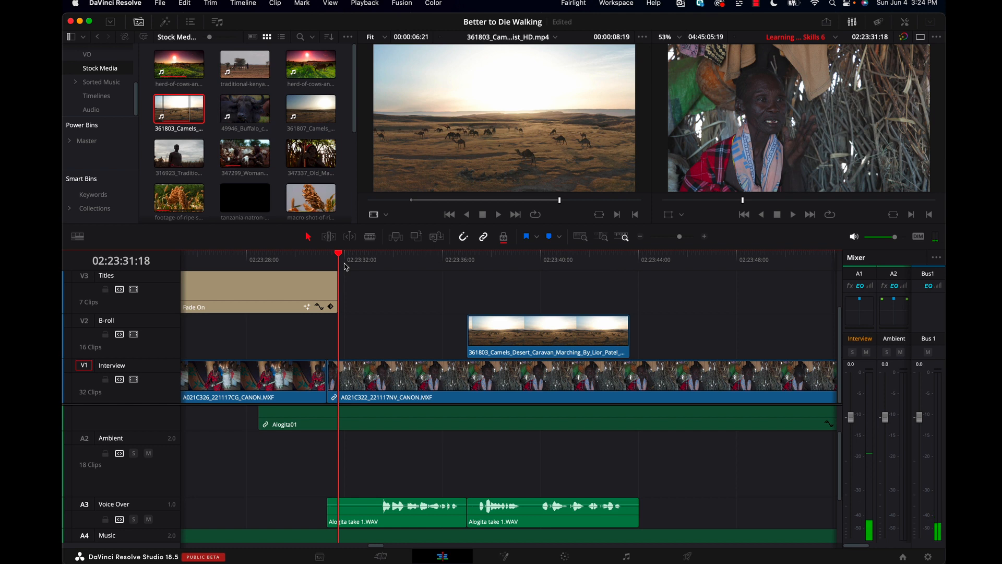
left_click(360, 260)
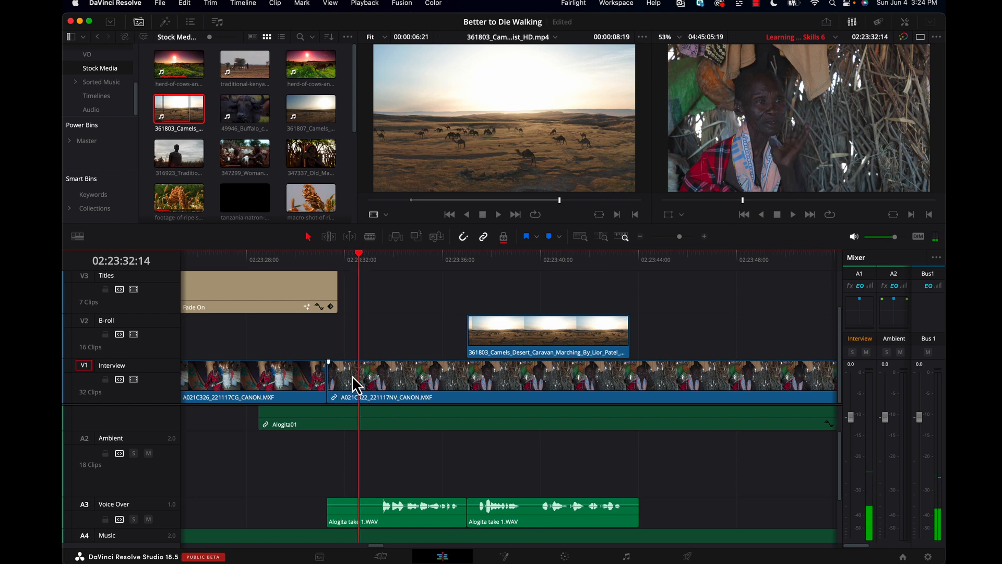
left_click_drag(327, 509, 381, 518)
left_click_drag(427, 462, 538, 523)
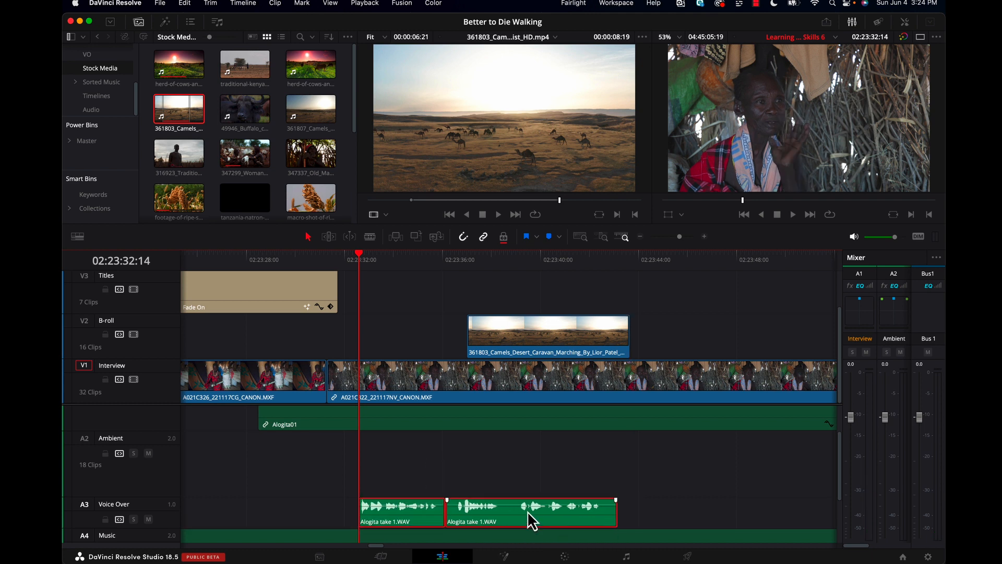
key("space")
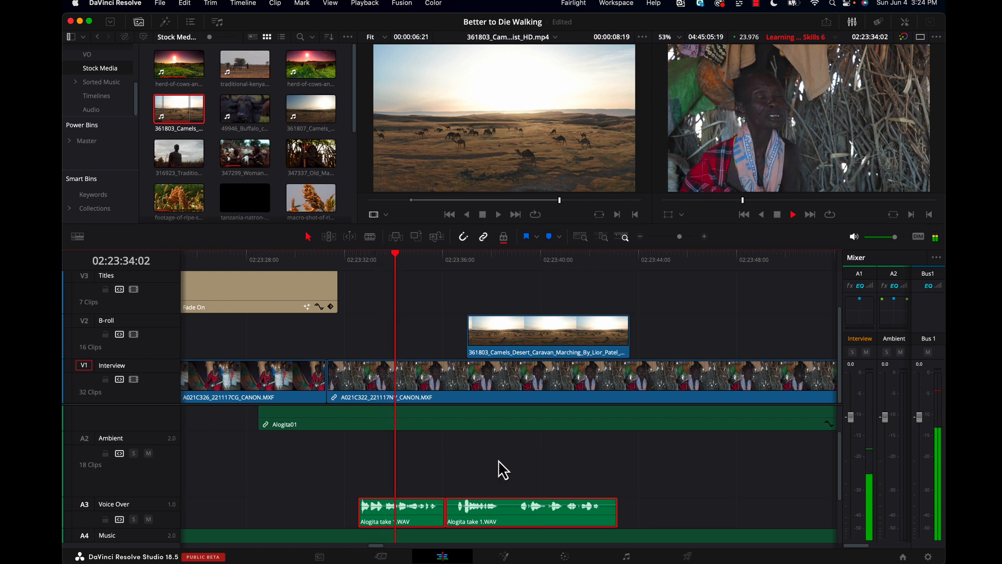
key("space")
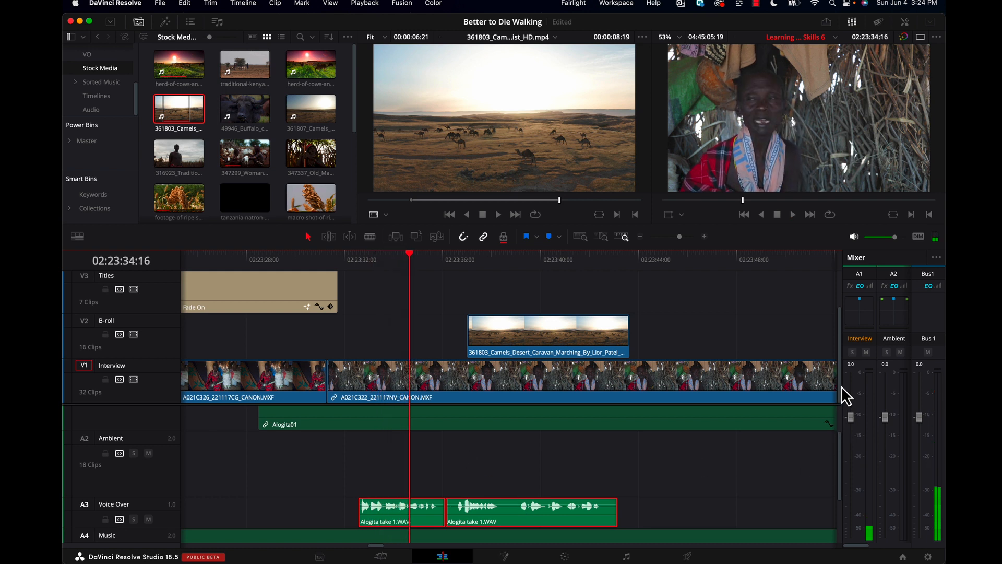
Move both interview volume keyframes earlier, starting the dip at the interview cut, and play back from 02:23:30:03
scroll(841, 445, "up", 1)
scroll(844, 453, "up", 2)
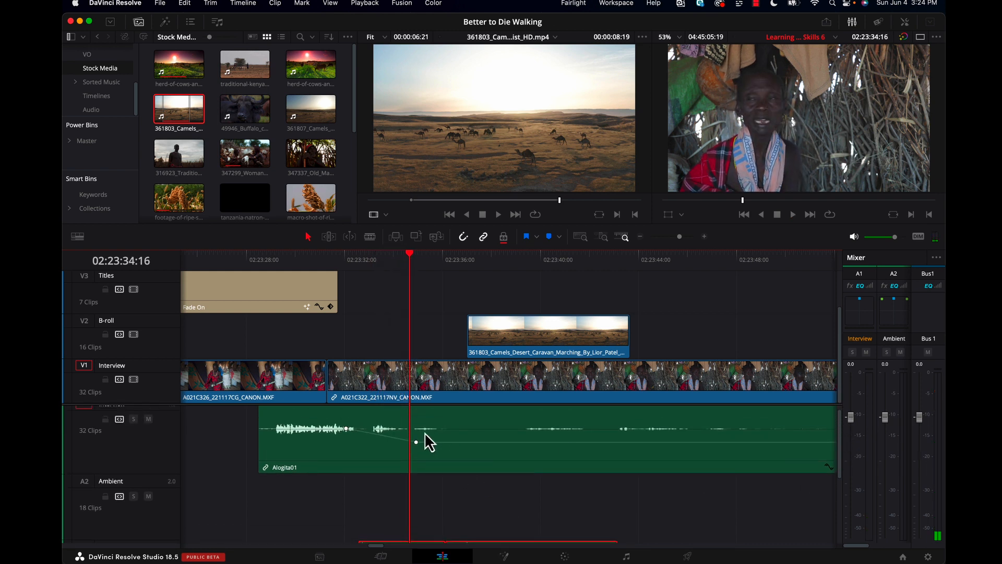
left_click_drag(346, 429, 327, 428)
left_click_drag(416, 442, 377, 445)
left_click_drag(411, 275, 303, 295)
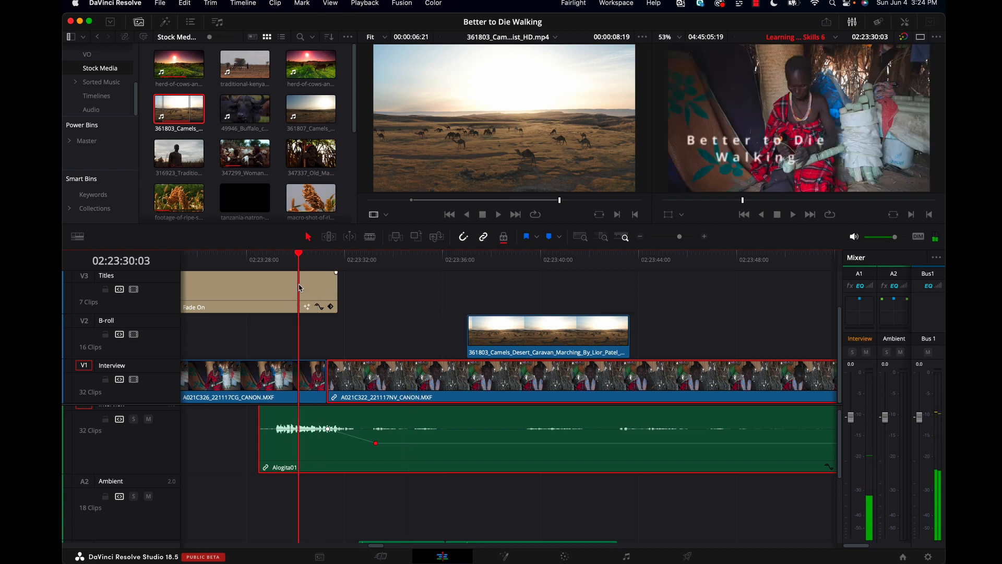
key("space")
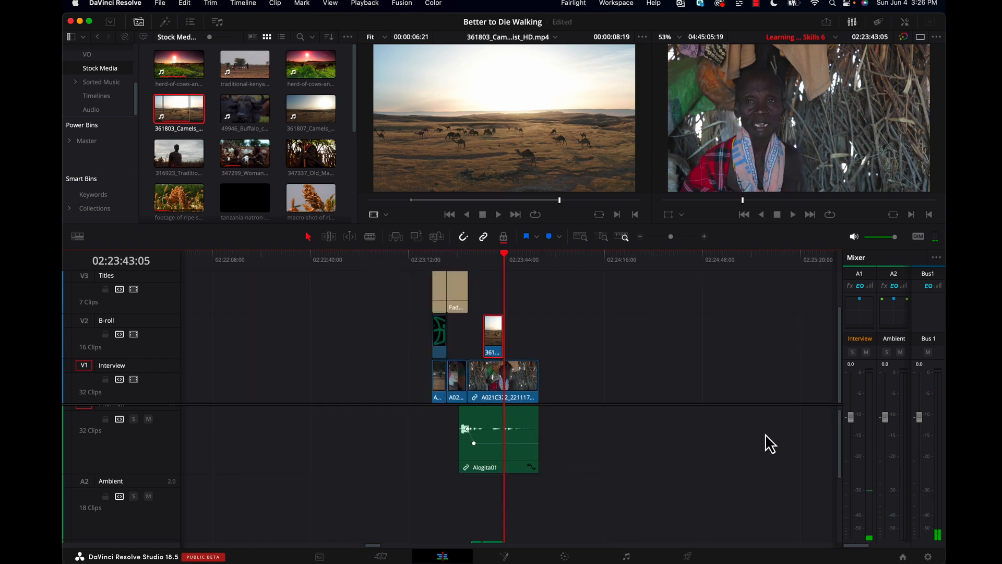
scroll(844, 449, "down", 5)
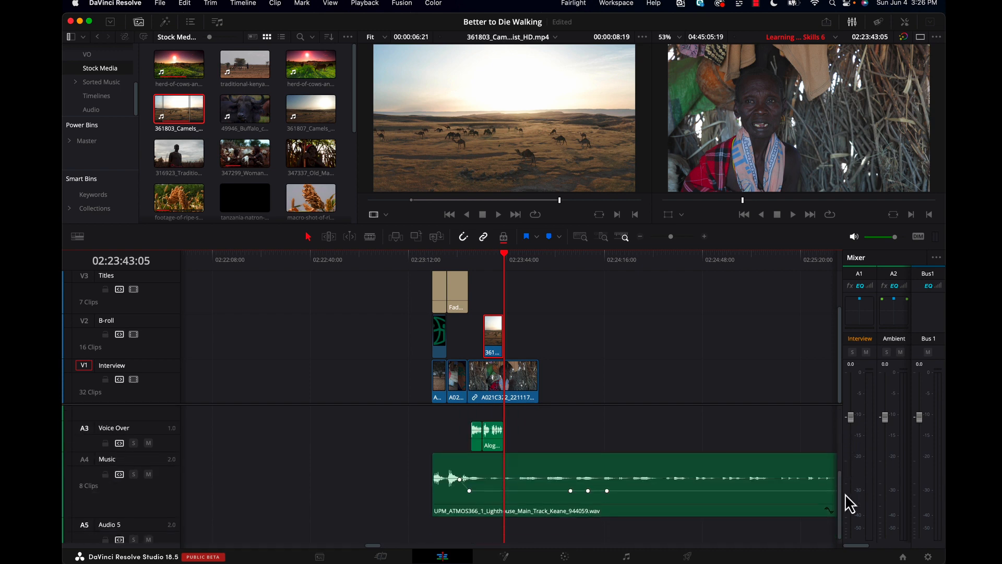
scroll(850, 490, "up", 1)
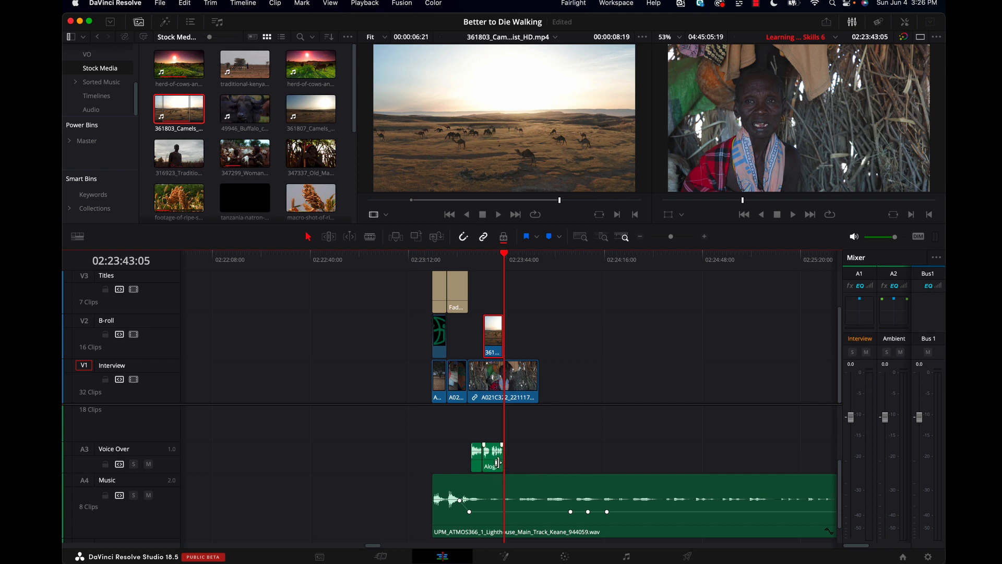
Load Alogita take 2.WAV from the Audio bin into the source viewer and look through its waveform
left_click(94, 109)
double_click(242, 75)
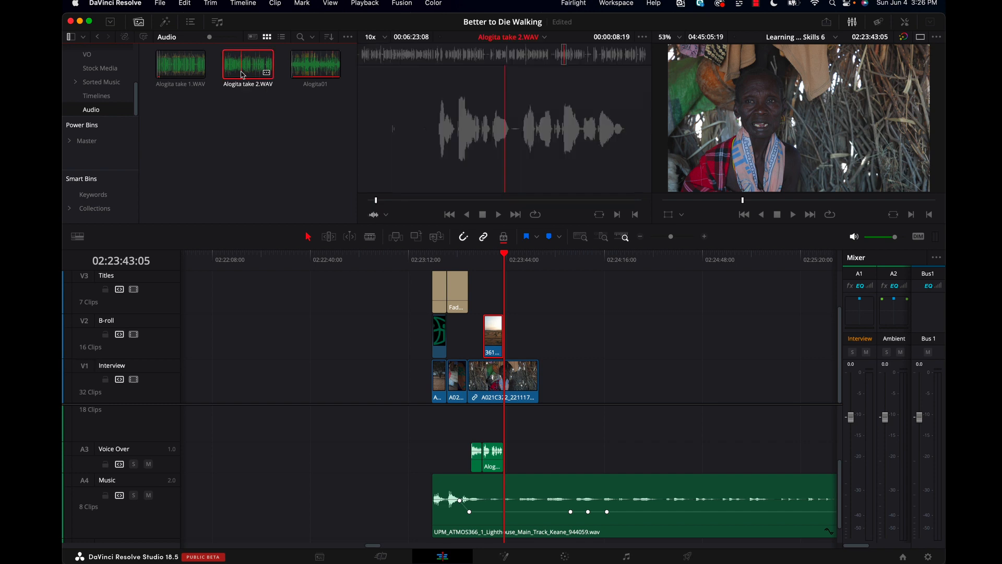
mouse_move(422, 200)
left_mouse_down()
mouse_move(500, 200)
mouse_move(440, 200)
left_mouse_up()
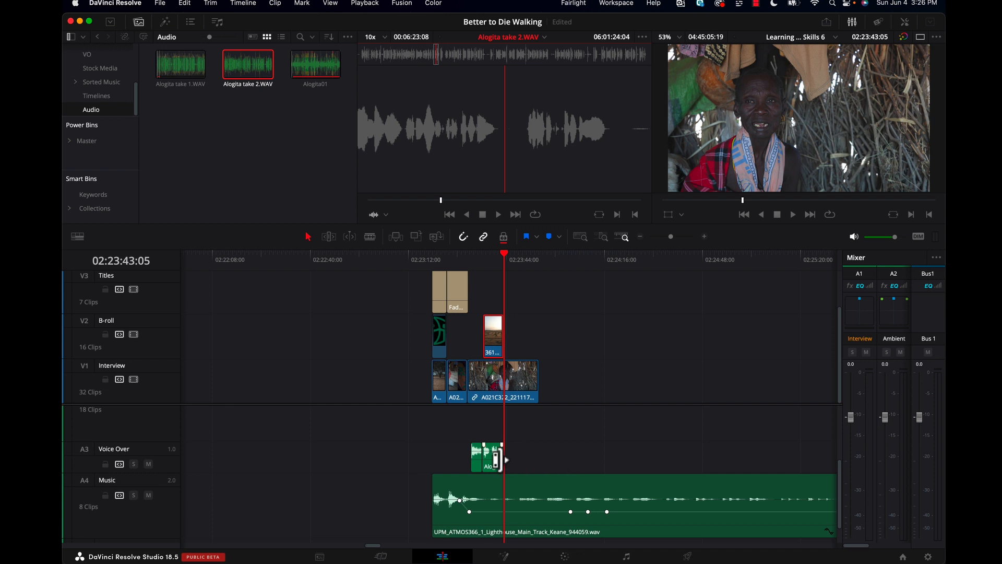
Extend the end of the second voice-over piece to bring in the rest of the recording, and play back from 02:23:43:04
left_click_drag(500, 458, 659, 462)
mouse_move(293, 255)
left_mouse_down()
mouse_move(282, 261)
mouse_move(301, 261)
left_mouse_up()
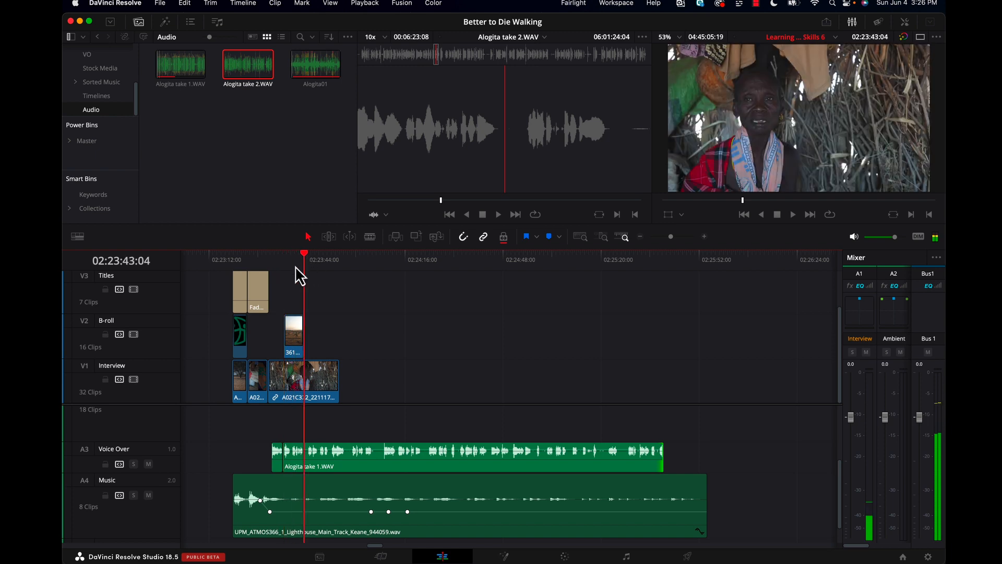
key("space")
key("super+equal")
key("super+equal")
key("super+equal")
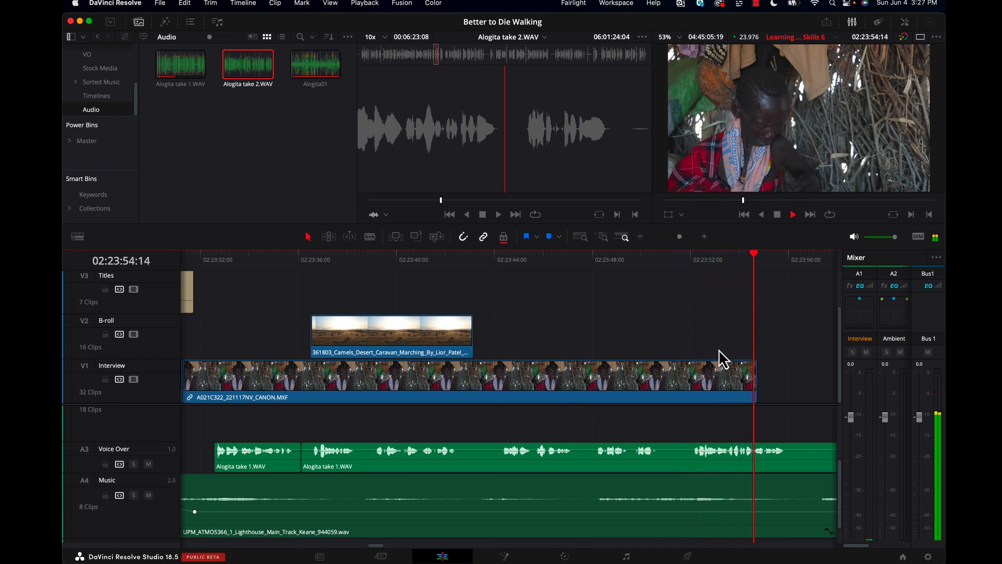
key("space")
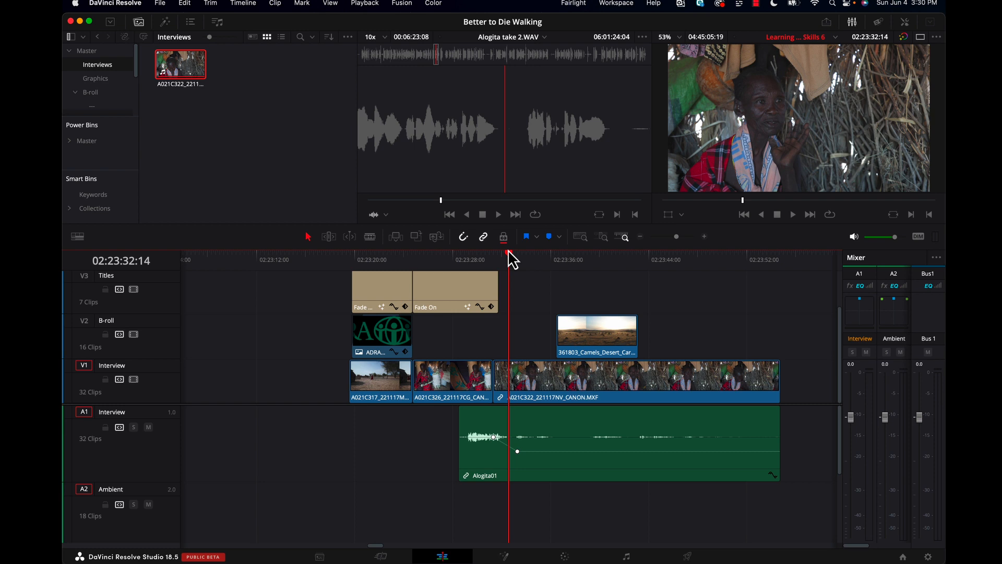
Look through the full-length interview clip after the opening, scrubbing through it as far as 02:37:56:01
key("super+minus")
key("super+minus")
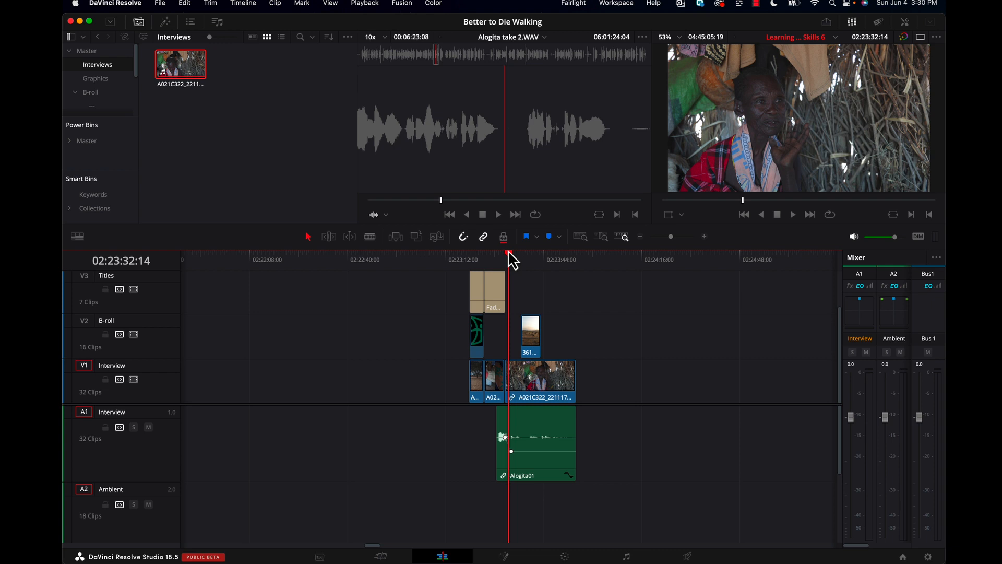
key("super+minus")
key("super+minus")
key("super+minus")
key("super+minus")
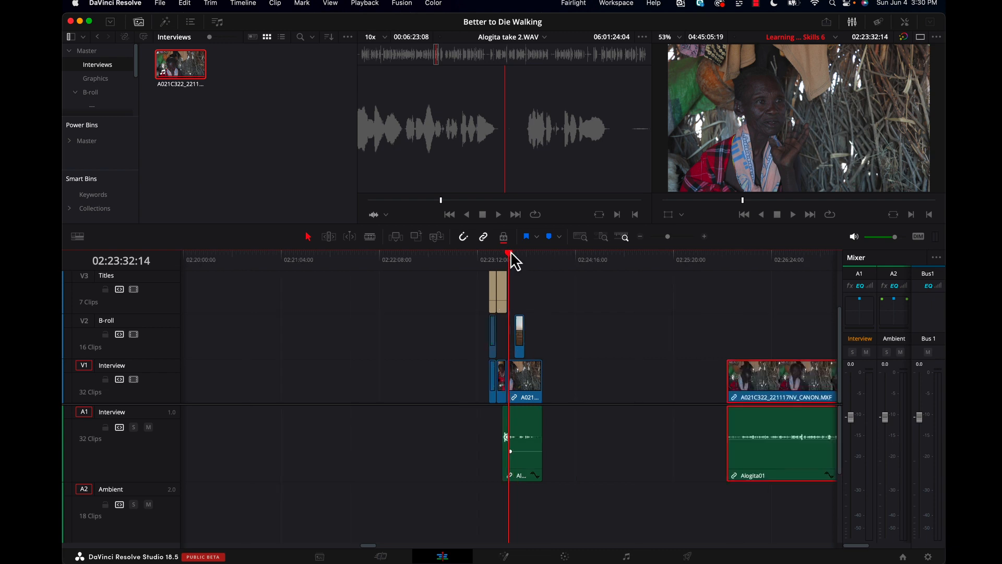
key("super+minus")
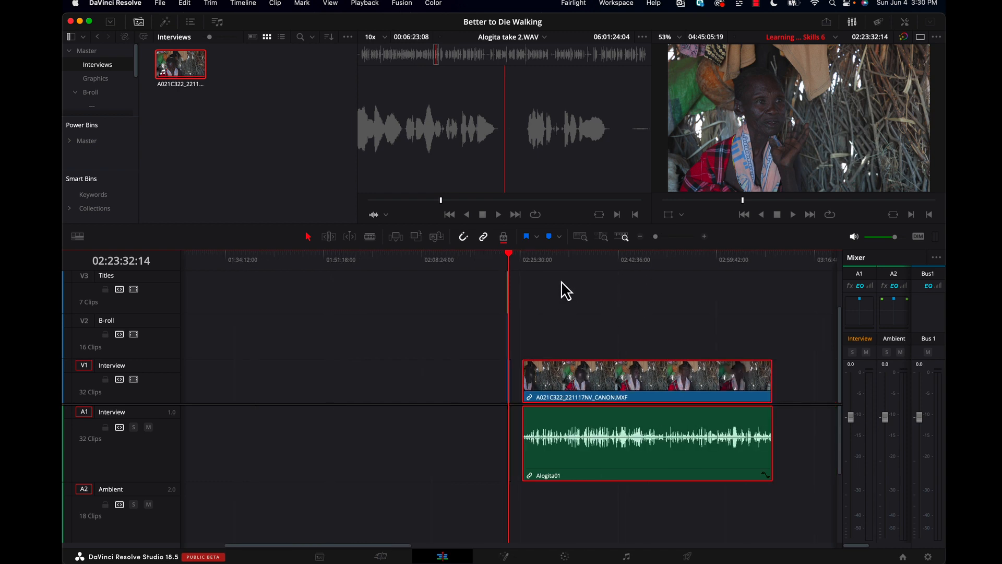
left_click(538, 290)
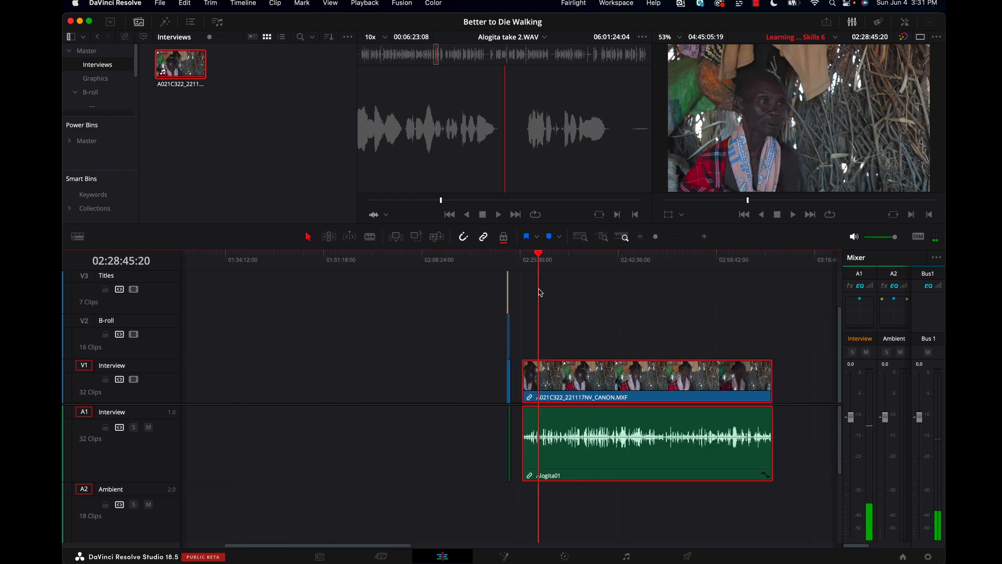
left_click(545, 290)
left_click(540, 293)
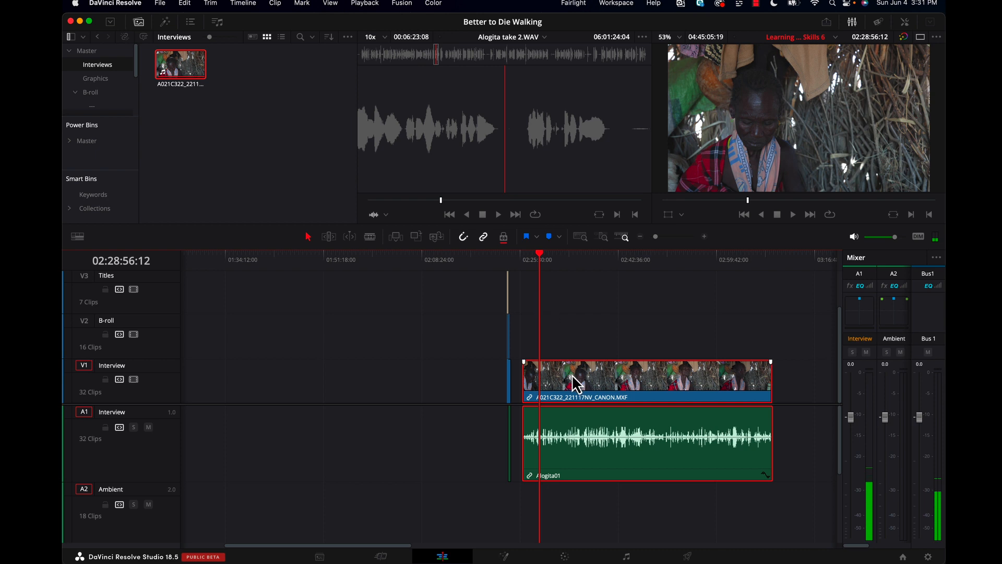
left_click_drag(541, 259, 591, 269)
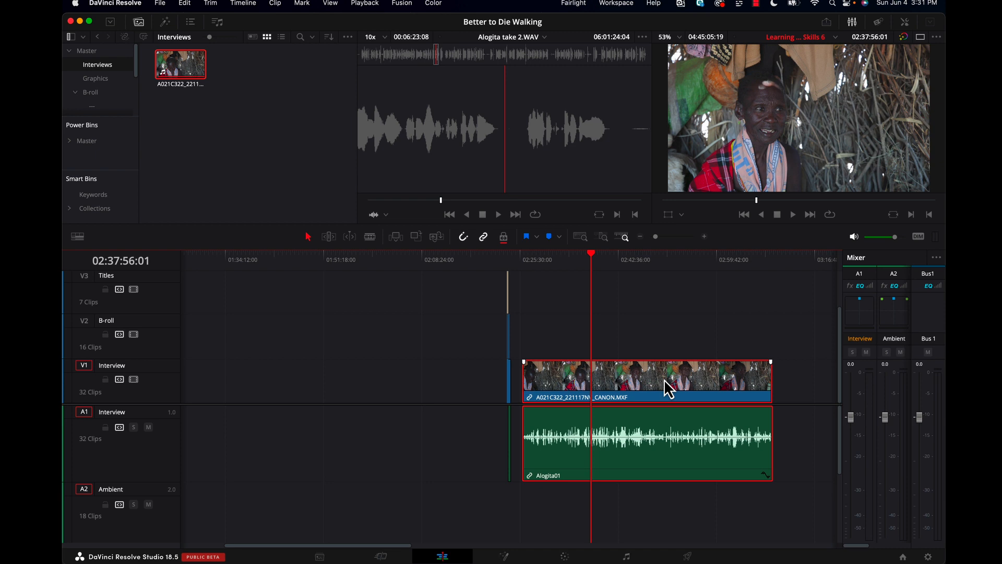
Move the full-length interview clip with its linked audio much later, into the empty stretch starting at about 04:06:00:00
key("super+minus")
key("super+minus")
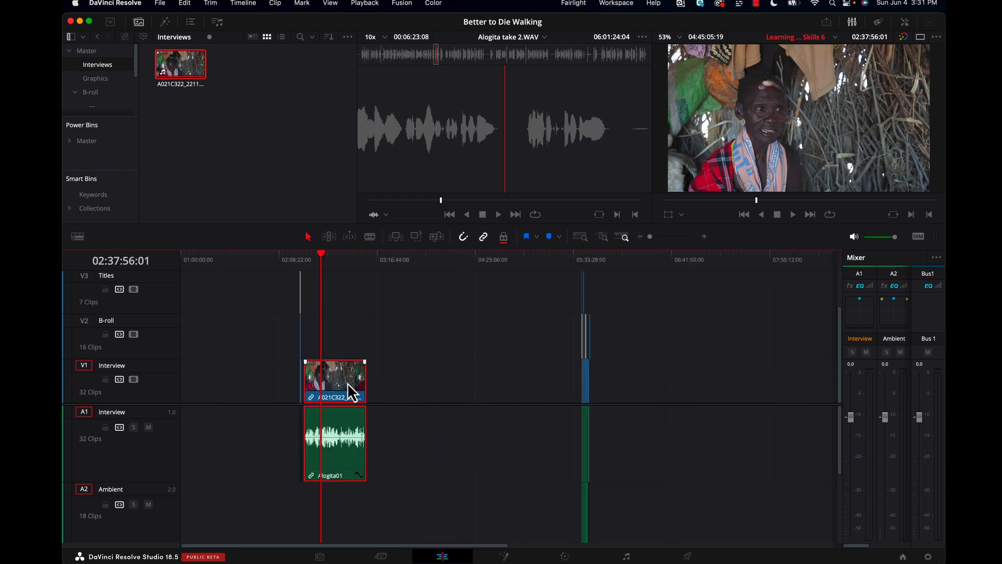
left_click_drag(343, 382, 484, 394)
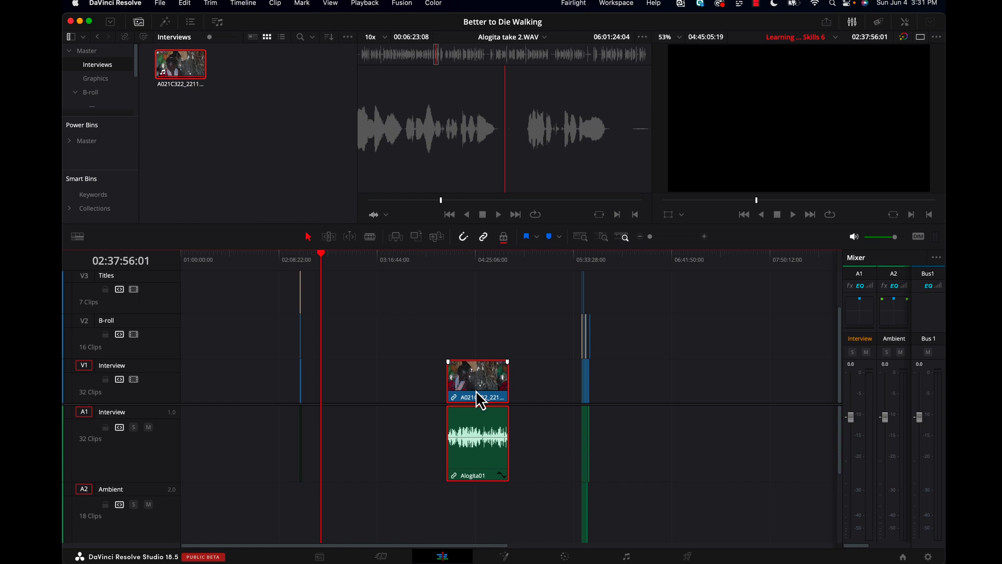
Return to the opening at 02:23:31:07 and play back the entry of the voice-over up to 02:23:34:10
key("super+equal")
key("super+equal")
key("super+equal")
left_click(344, 260)
key("super+equal")
key("super+equal")
key("super+equal")
key("super+equal")
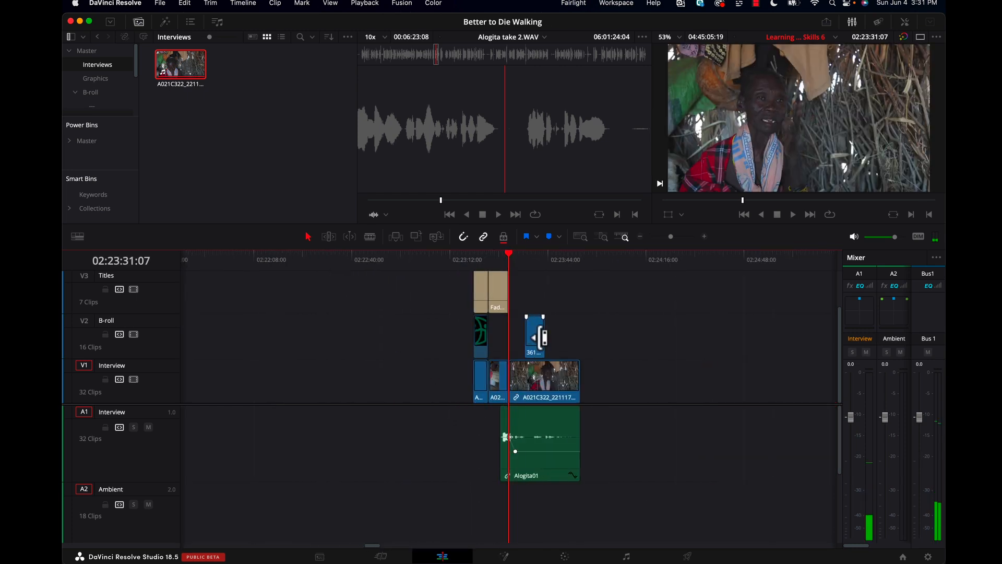
key("super+equal")
key("super+equal")
key("super+equal")
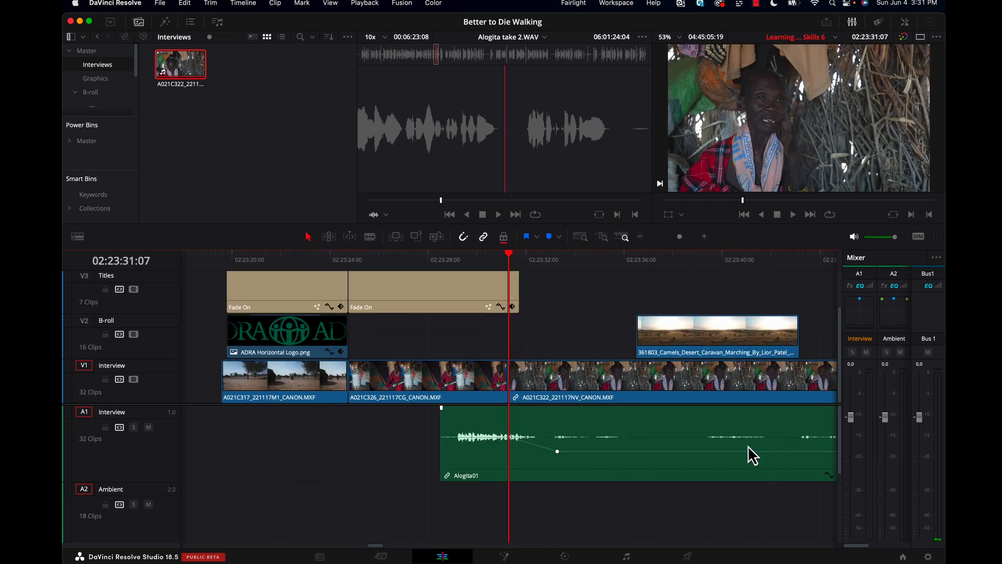
key("super+minus")
key("super+minus")
key("super+minus")
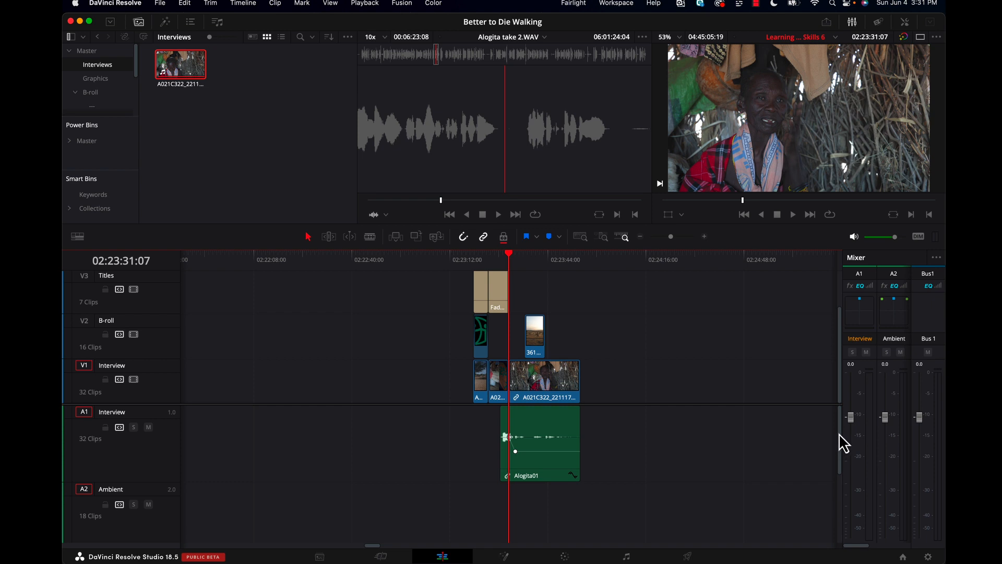
left_click_drag(839, 435, 840, 466)
key("space")
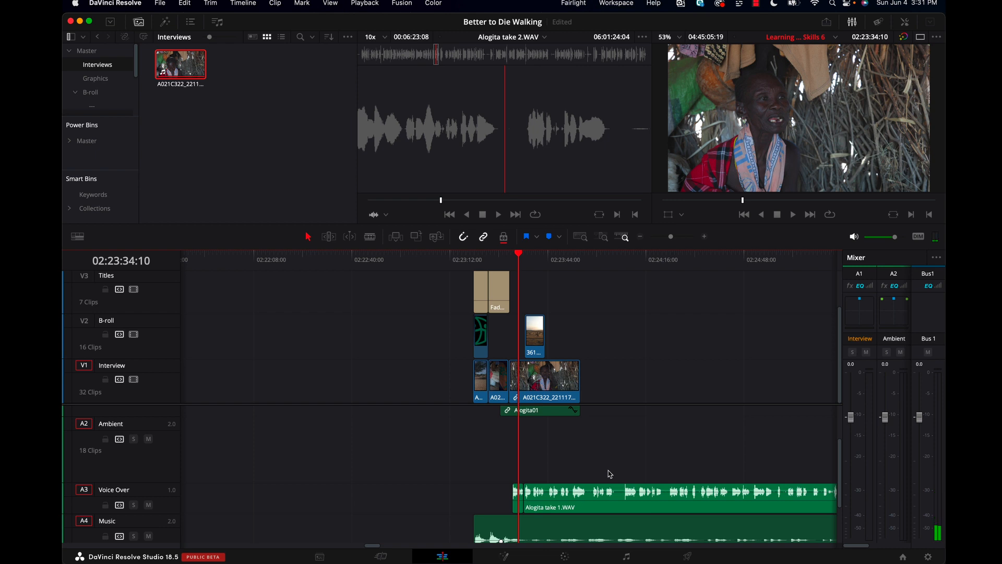
Enlarge the Voice Over track and magnify the timeline around its first piece for detailed waveform work
key("super+equal")
key("super+equal")
key("super+equal")
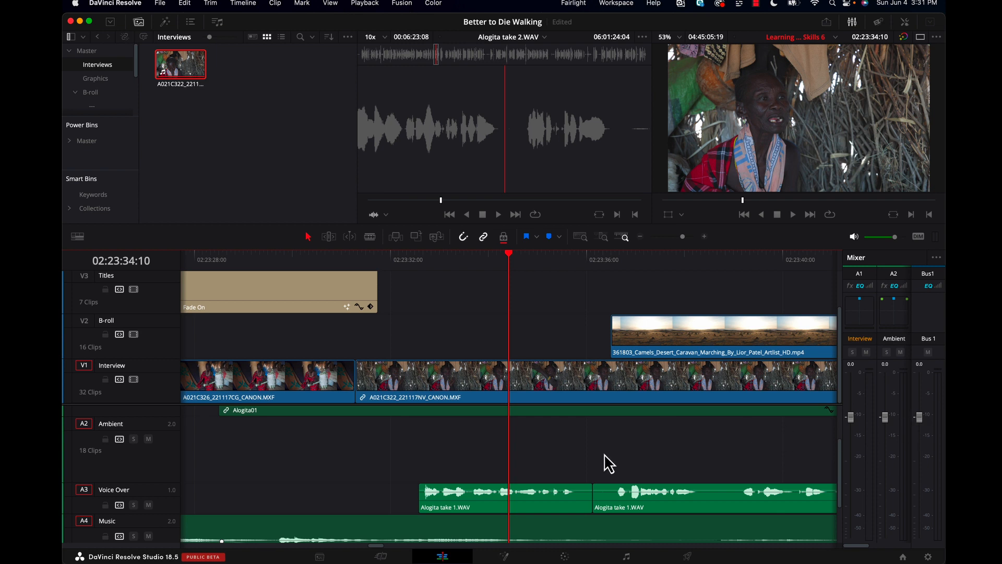
key("super+equal")
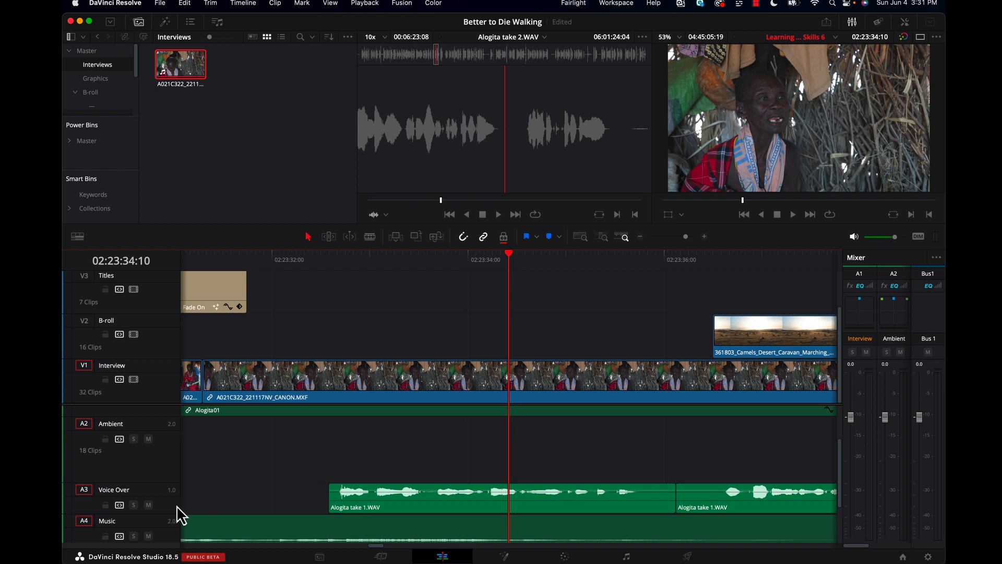
left_click_drag(160, 513, 163, 537)
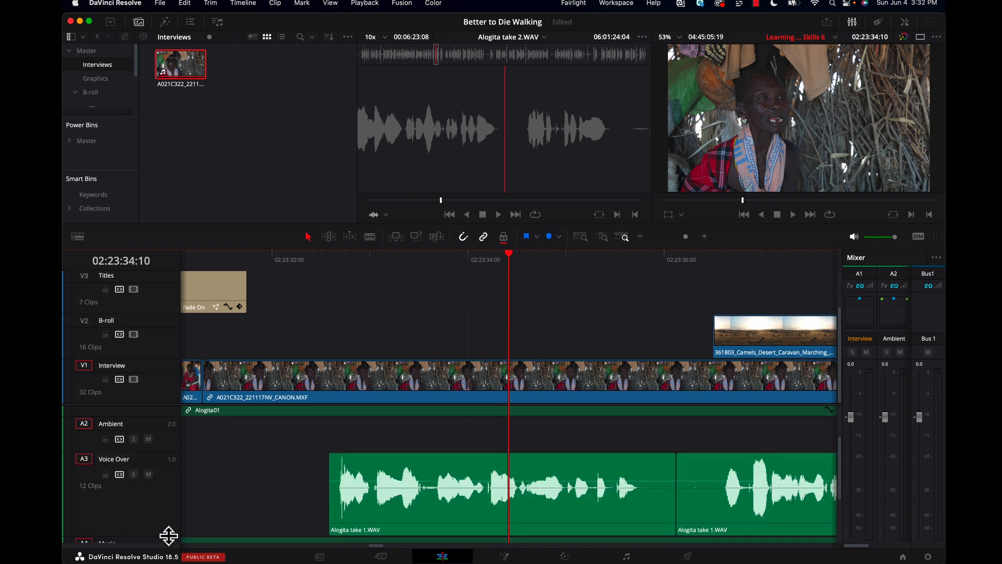
Slightly lower the first voice-over piece's volume and play it back through to 02:23:36:01
left_click_drag(505, 257, 330, 291)
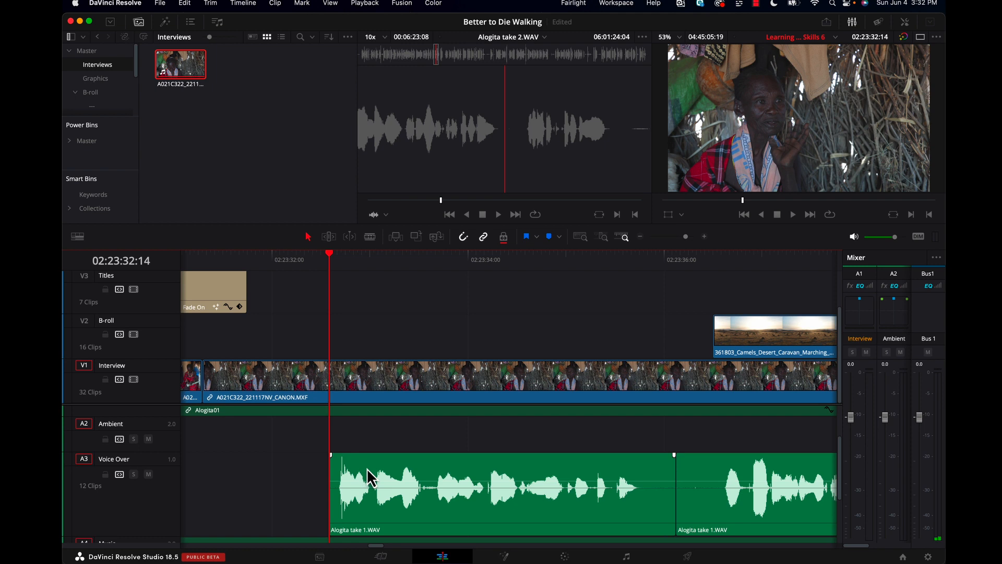
key("space")
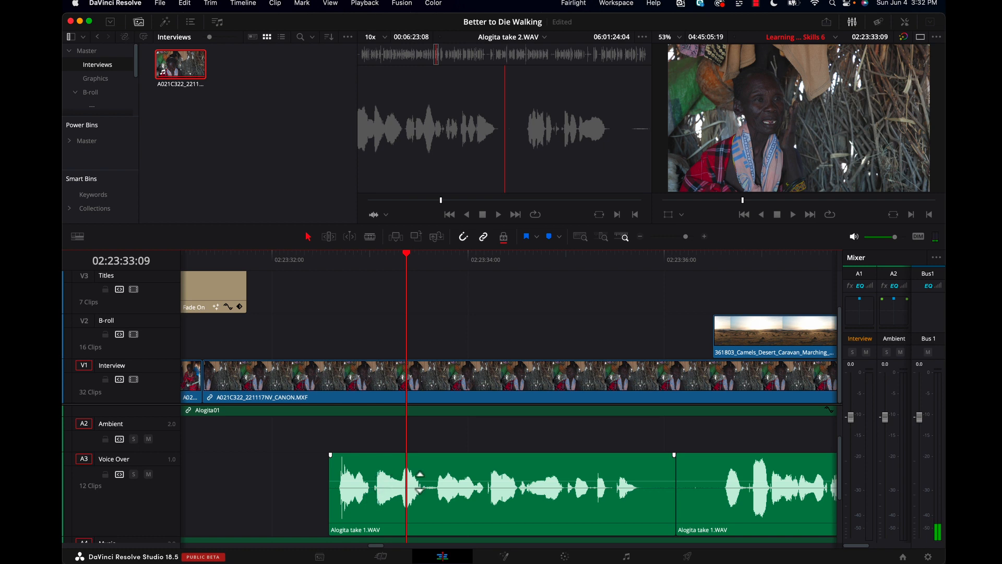
left_click(419, 315)
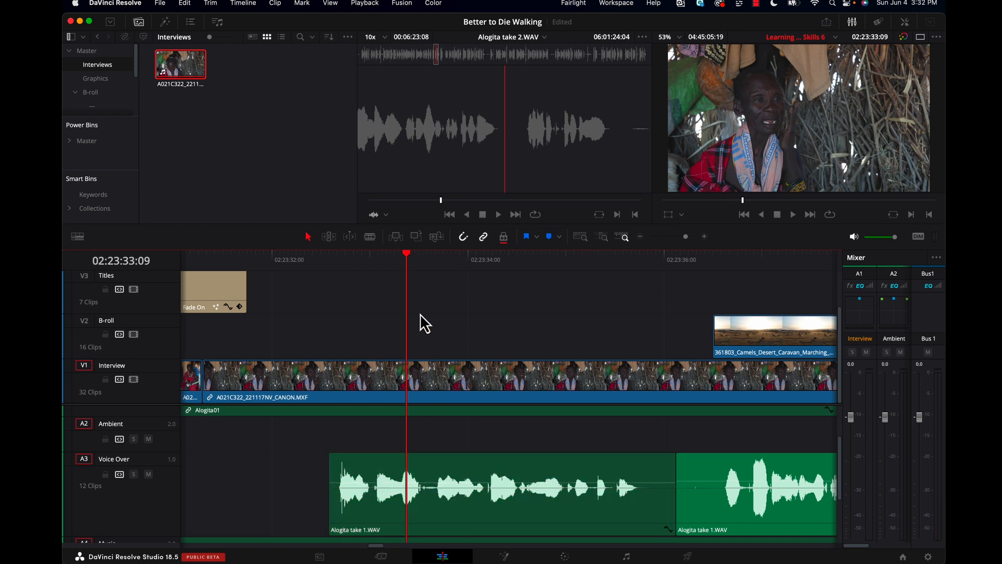
left_click_drag(403, 255, 371, 278)
key("space")
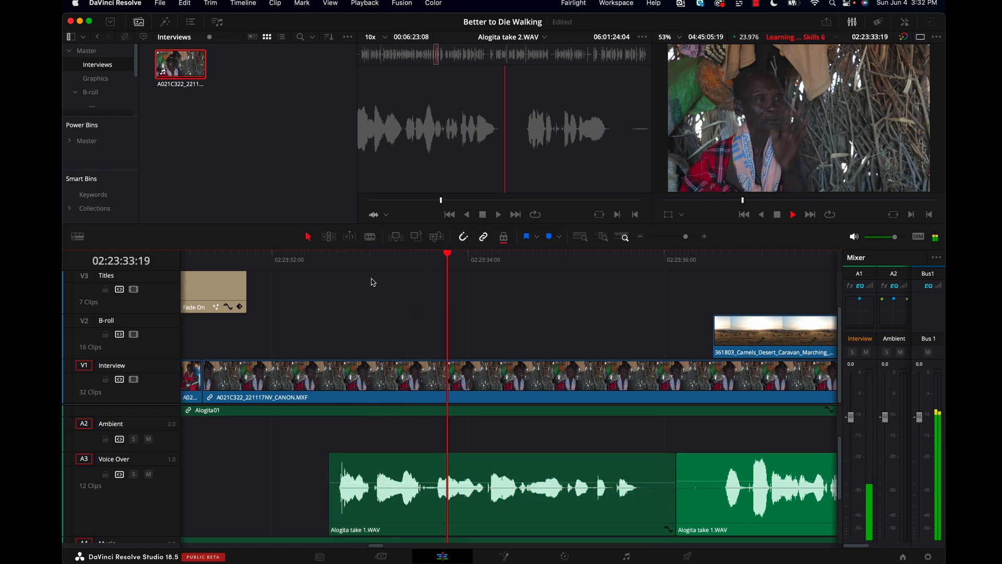
key("space")
left_click(436, 469)
key("space")
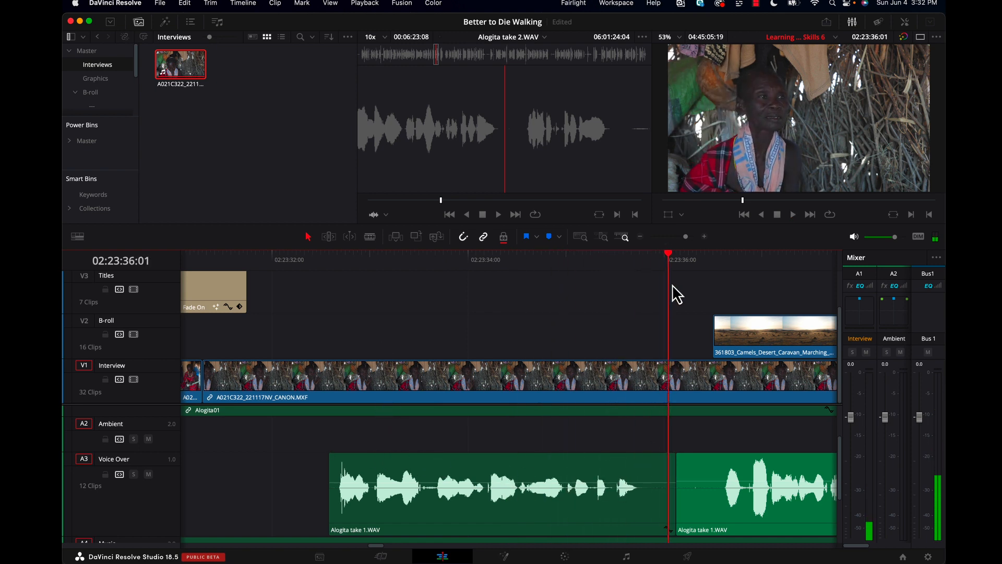
Add two volume keyframes around the first voice-over piece's opening word, slightly lower the first one, and play back into the second piece
left_click_drag(669, 258, 376, 372)
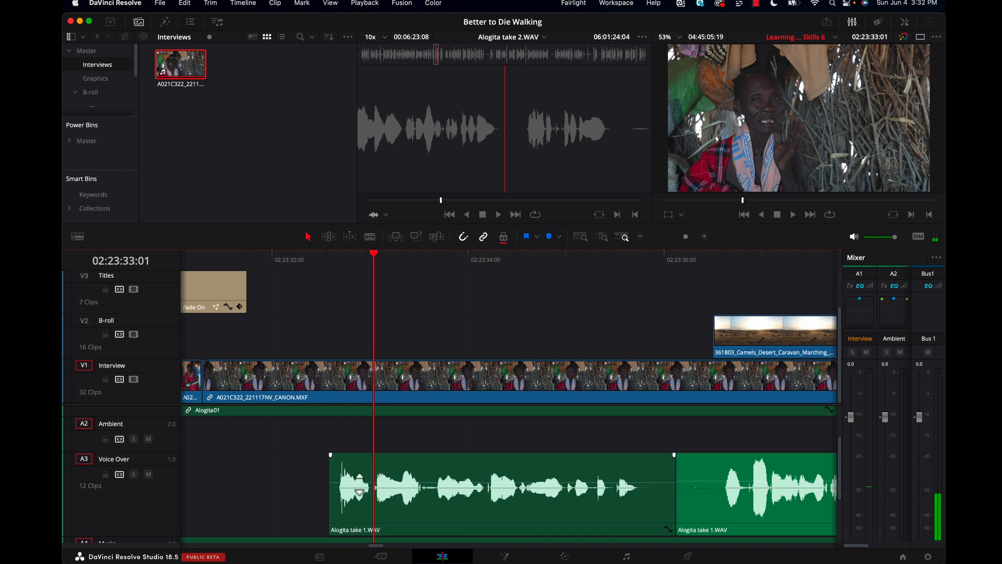
left_click(379, 482, "alt")
left_click_drag(343, 482, 343, 486)
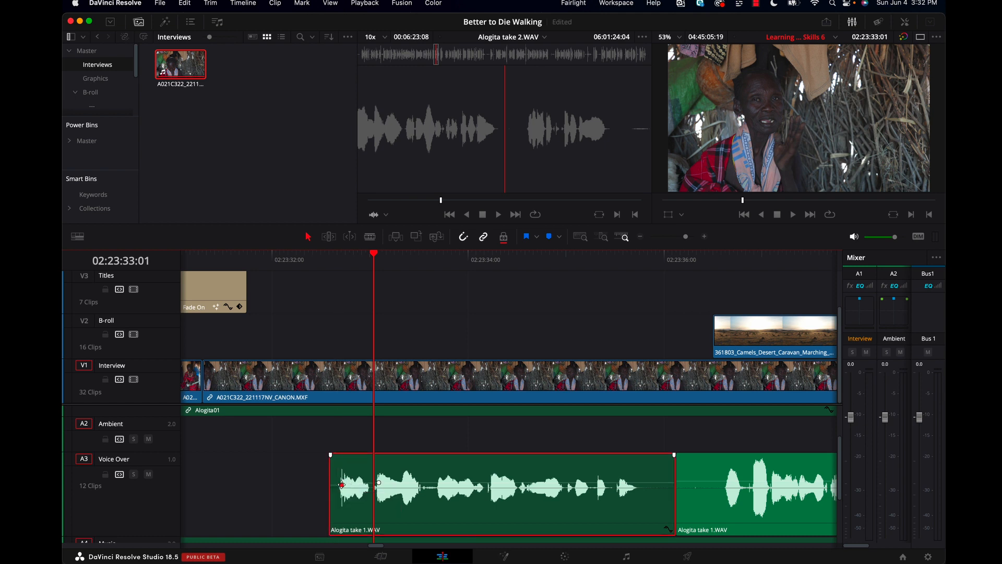
left_click_drag(371, 261, 311, 280)
key("space")
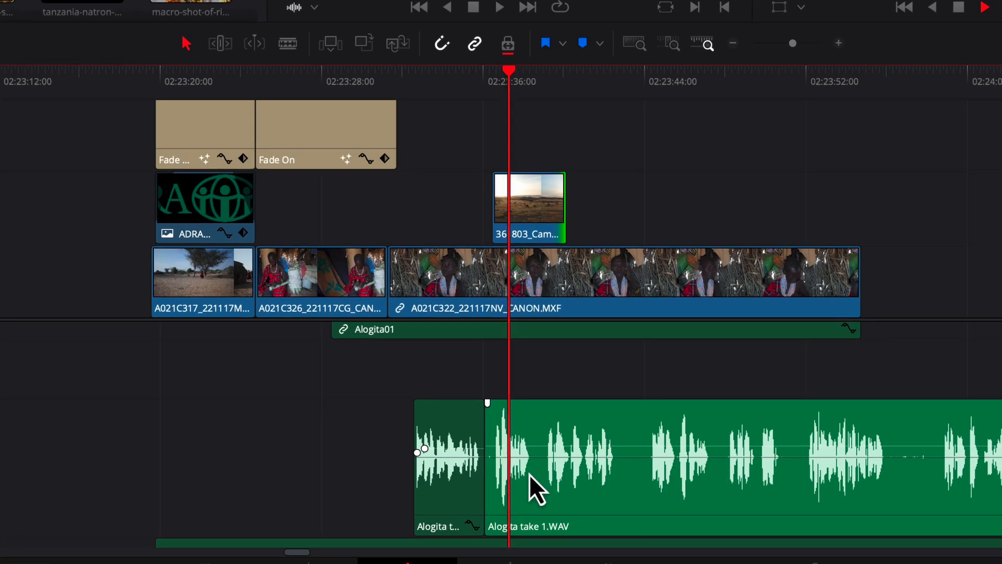
key("space")
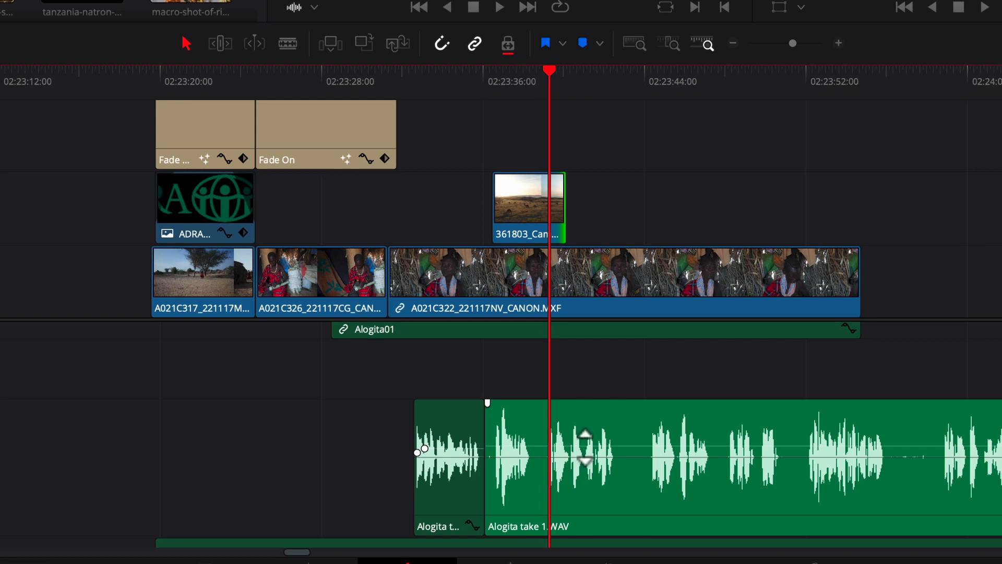
Lower the second voice-over piece's volume slightly to match the first, and play back both pieces
left_click_drag(584, 446, 584, 449)
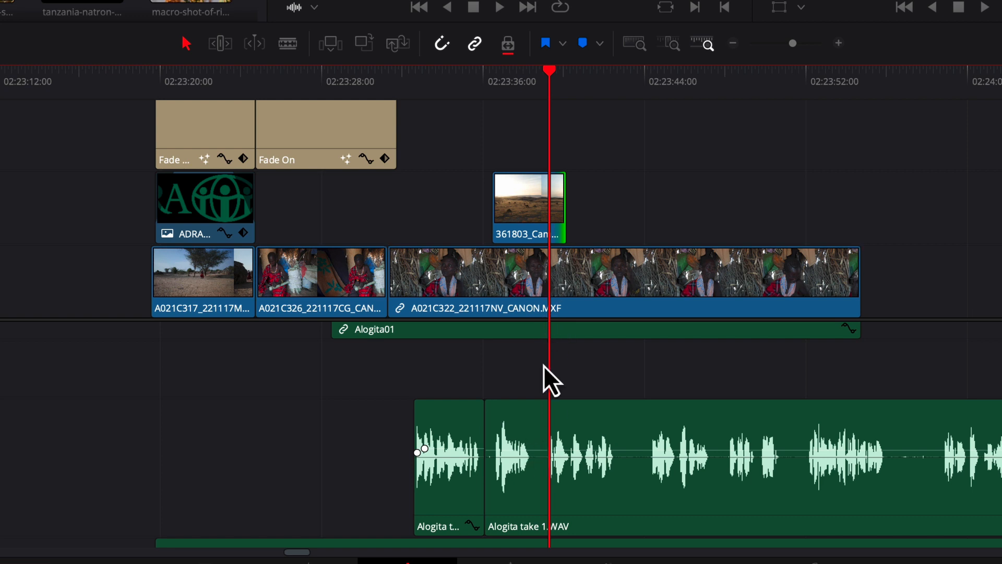
left_click_drag(544, 450, 544, 453)
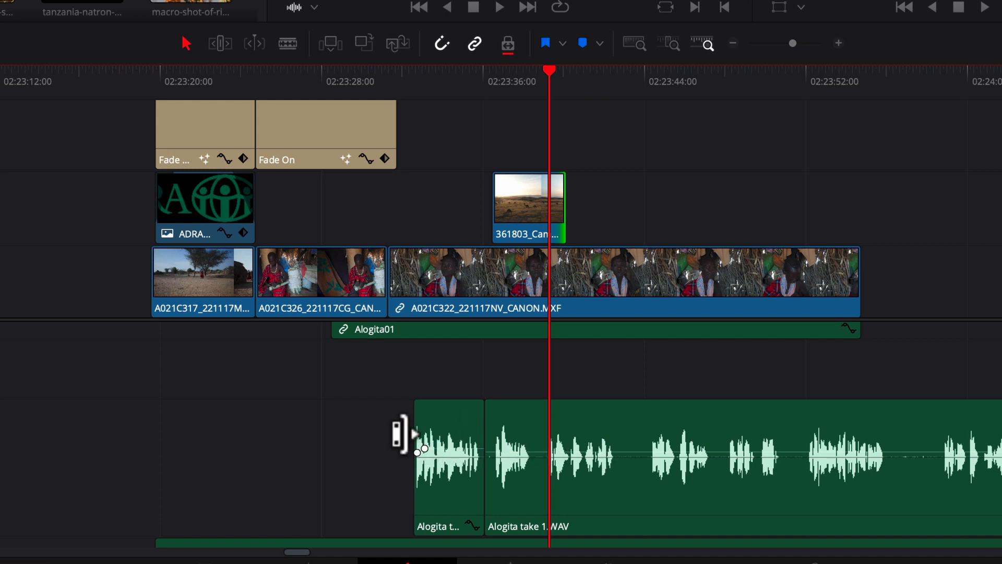
left_click_drag(543, 81, 477, 116)
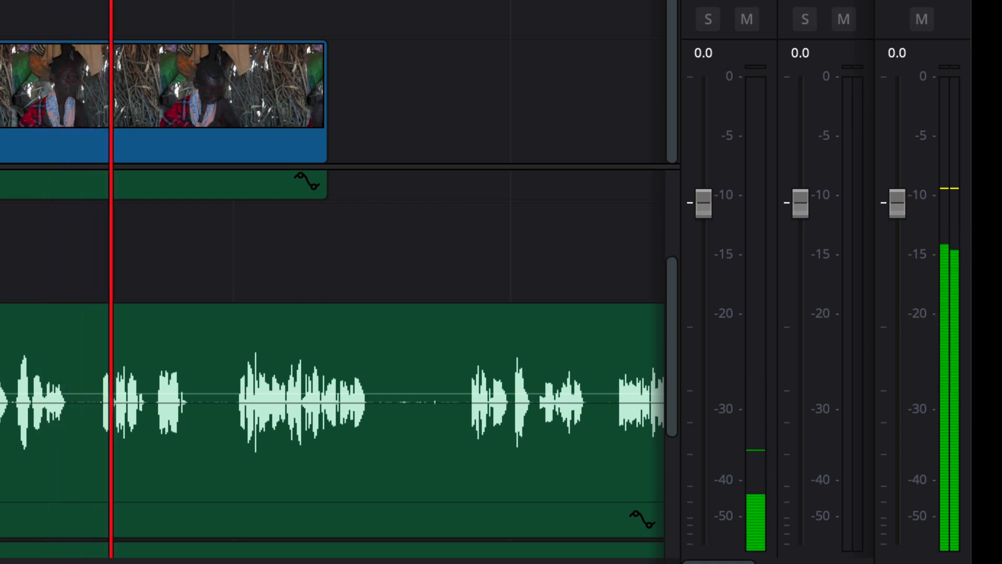
key("space")
left_click(29, 1)
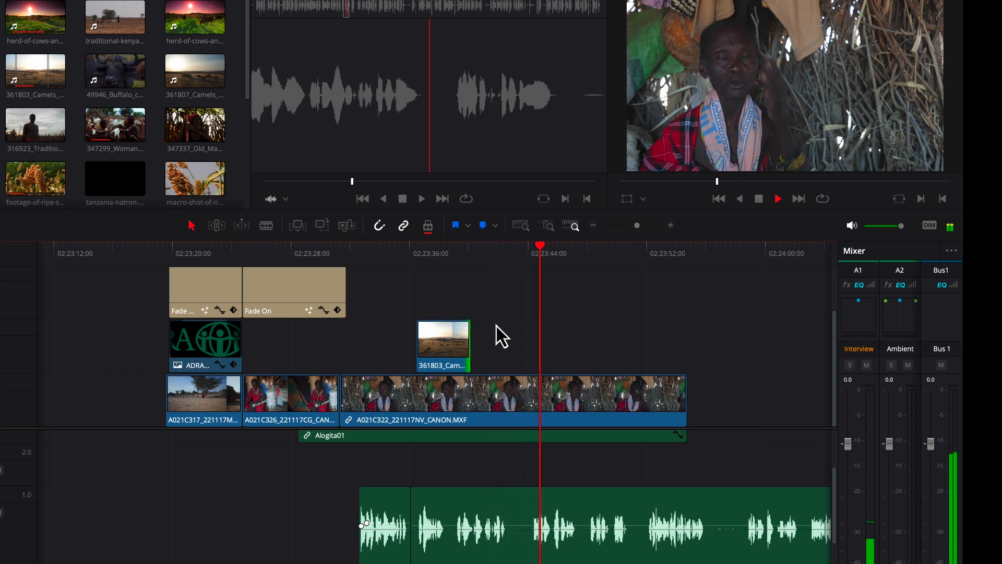
key("space")
Split the second voice-over piece just before 02:23:44:00 and select the part after the cut
left_click_drag(552, 249, 525, 272)
left_click(583, 494)
key("super+b")
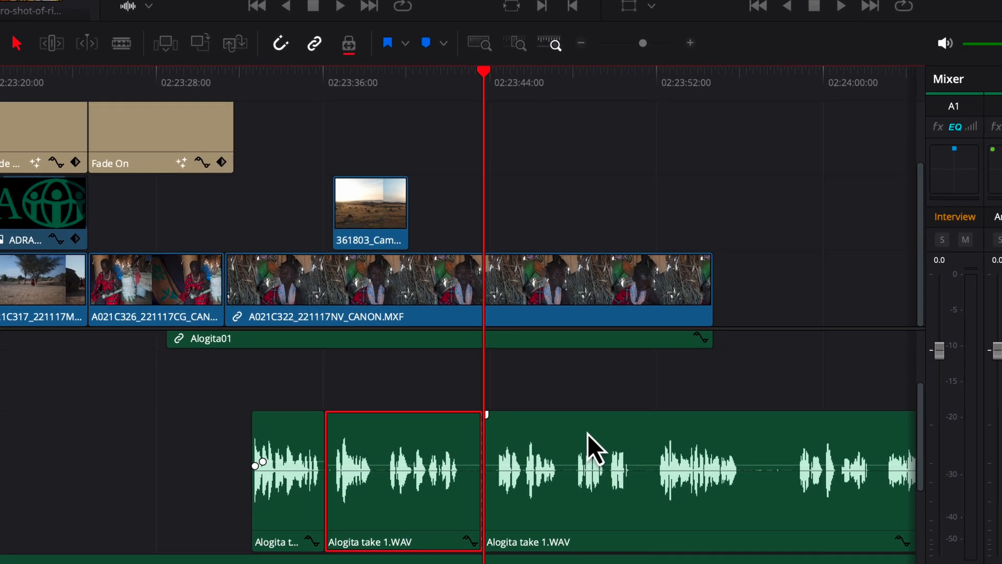
left_click(600, 504)
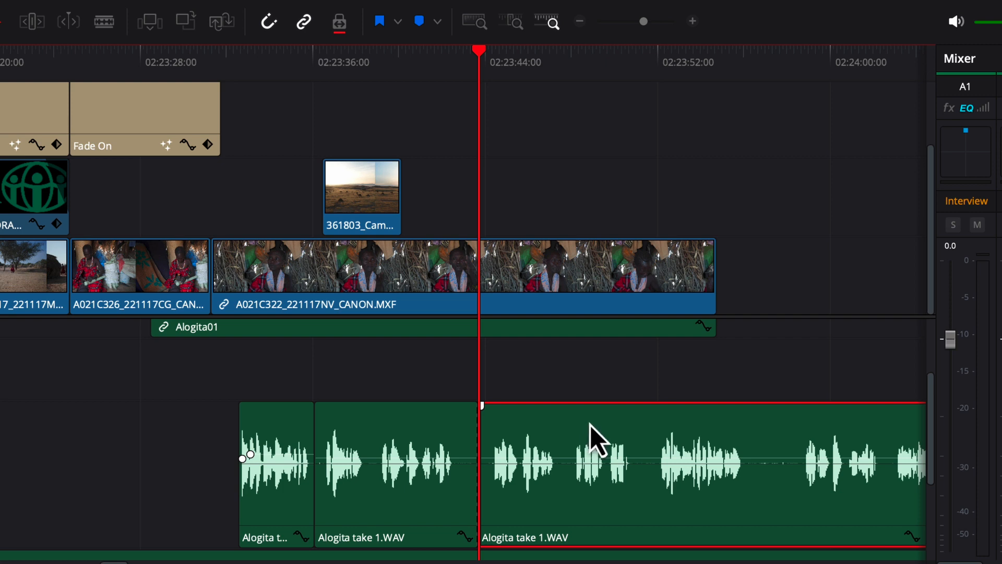
Move the third voice-over piece about half a second earlier to shorten the pause before it, and play back the join
scroll(590, 440, "up", 8)
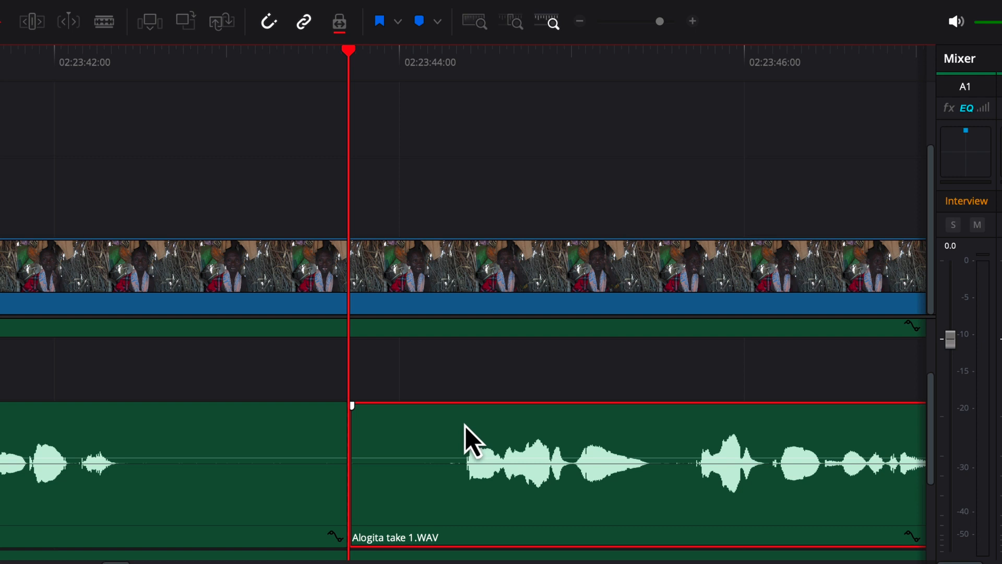
left_click_drag(459, 429, 370, 433)
left_click_drag(301, 58, 0, 95)
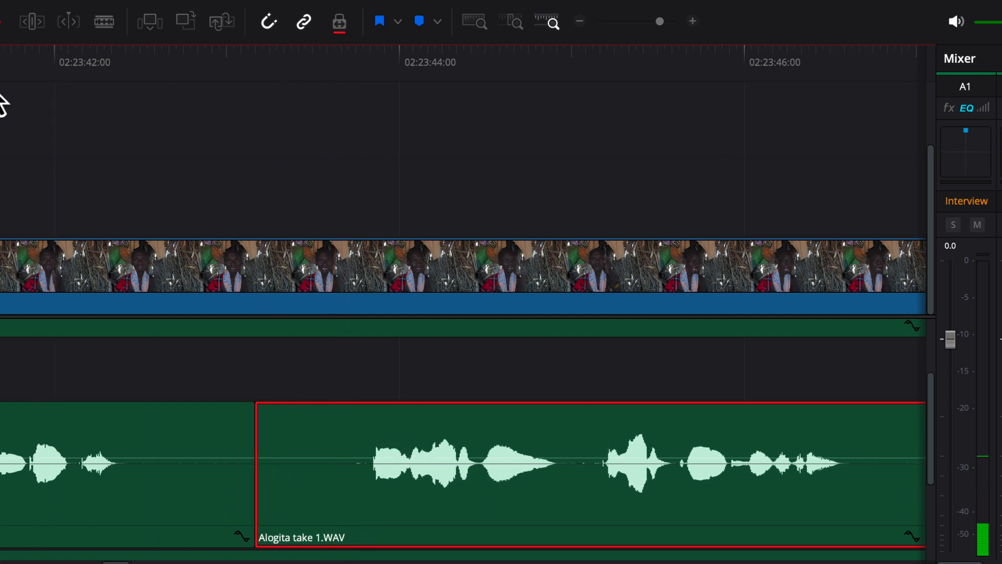
key("ctrl+minus")
key("ctrl+minus")
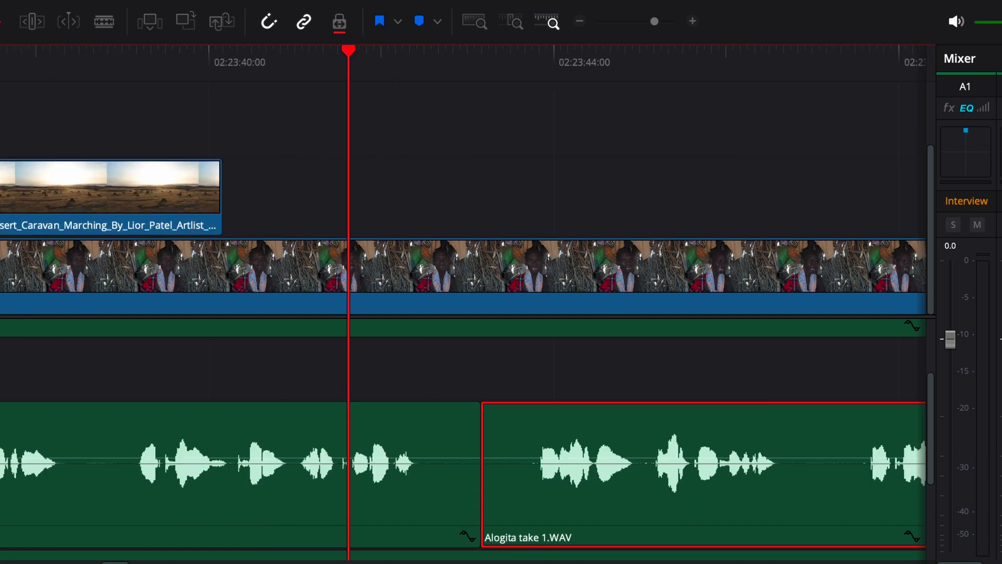
key("space")
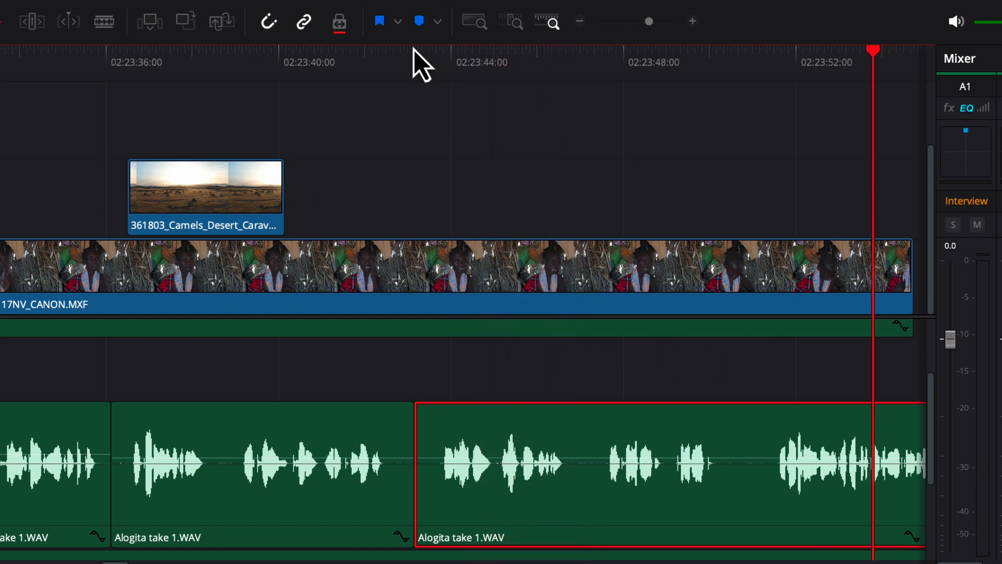
left_click_drag(316, 73, 257, 68)
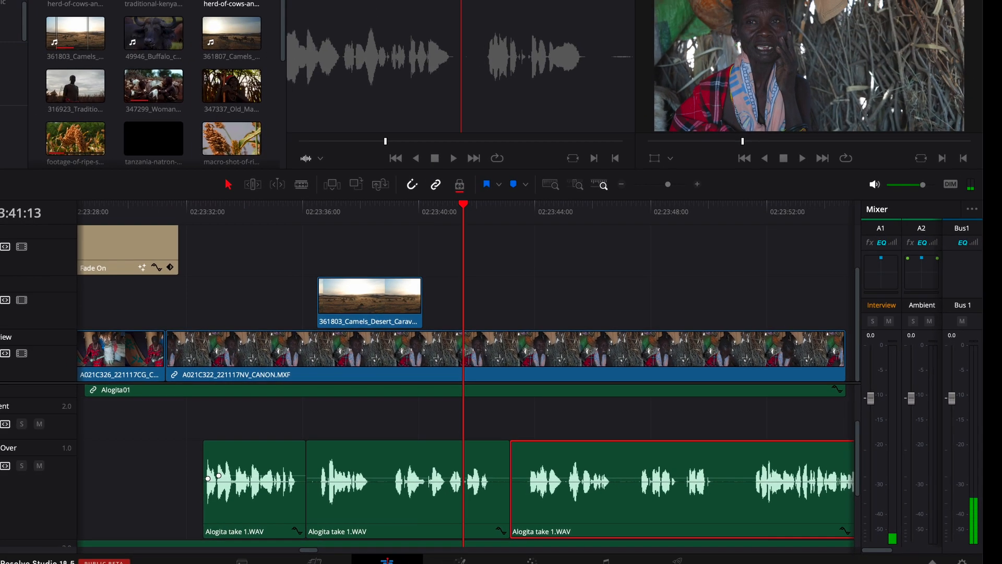
Place the herd-of-cows stock clip with its audio on the B-roll and Ambient tracks directly after the camels clip, and play it back
left_click_drag(303, 63, 545, 329)
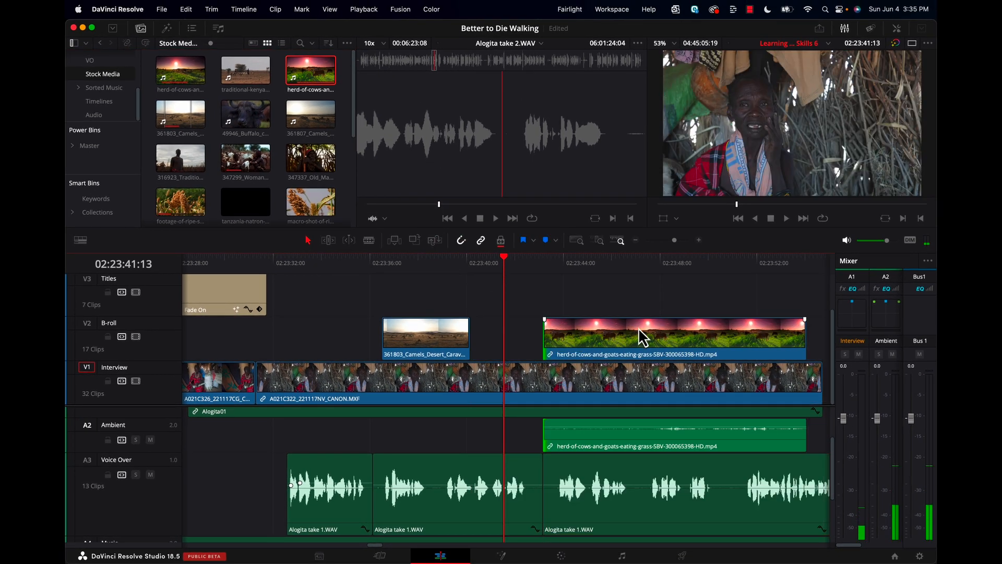
left_click_drag(638, 338, 575, 339)
key("space")
key("space")
left_click_drag(550, 268, 396, 305)
left_click(512, 302)
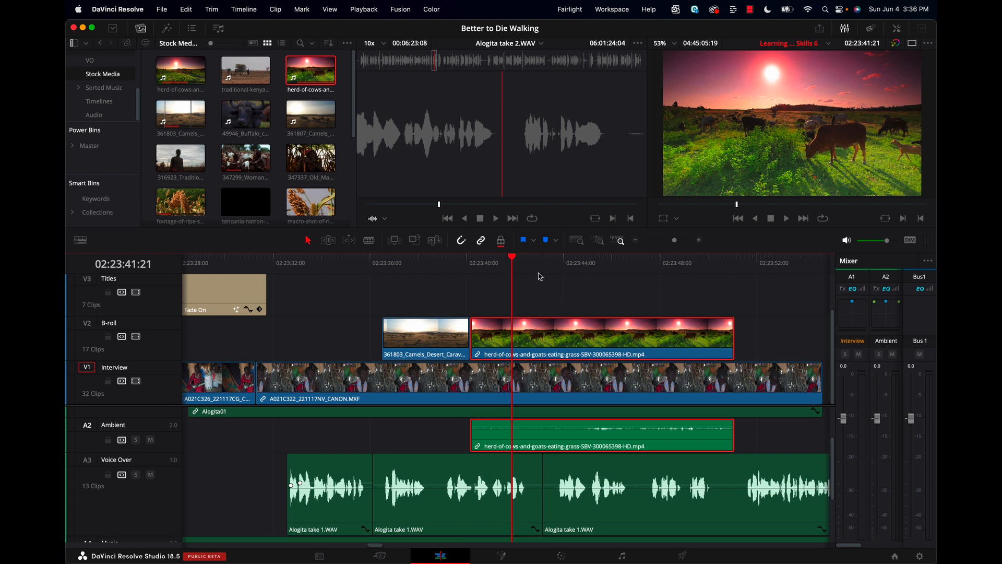
Lower the herd-of-cows clip's ambient audio volume all the way down and play back the voice-over through to 02:23:47:19
left_click_drag(512, 259, 533, 275)
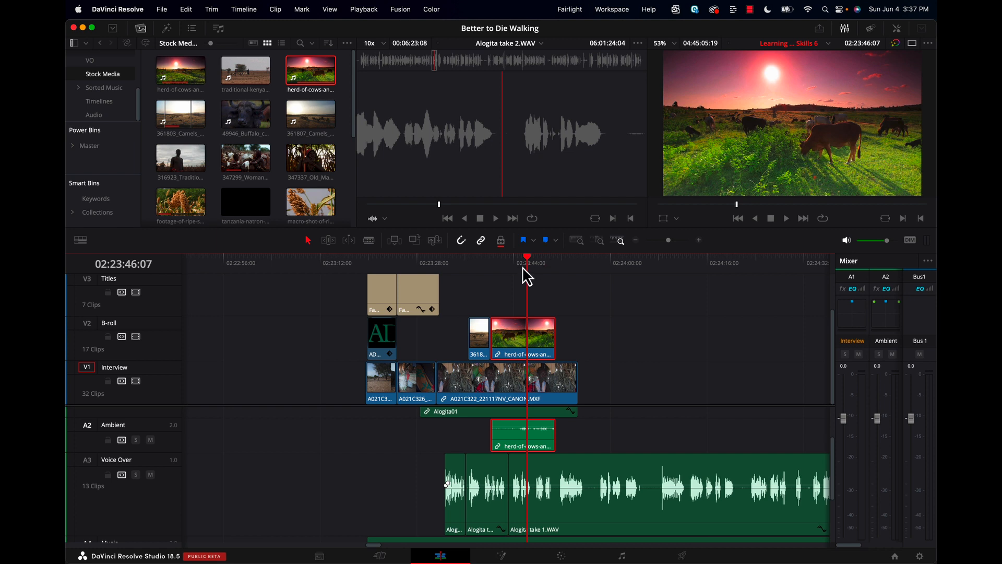
left_click_drag(528, 261, 523, 260)
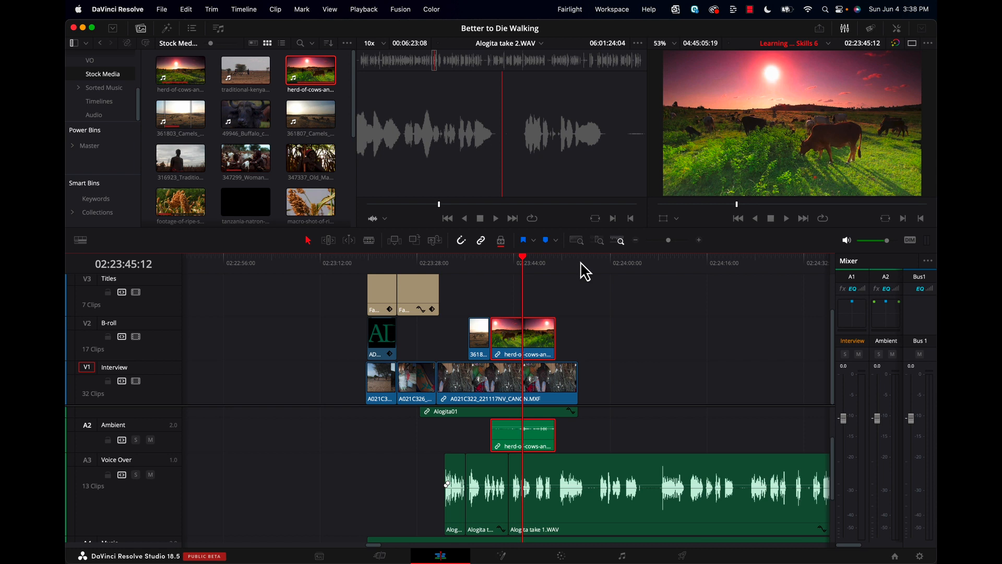
mouse_move(522, 269)
left_mouse_down()
mouse_move(467, 280)
mouse_move(467, 270)
mouse_move(520, 271)
left_mouse_up()
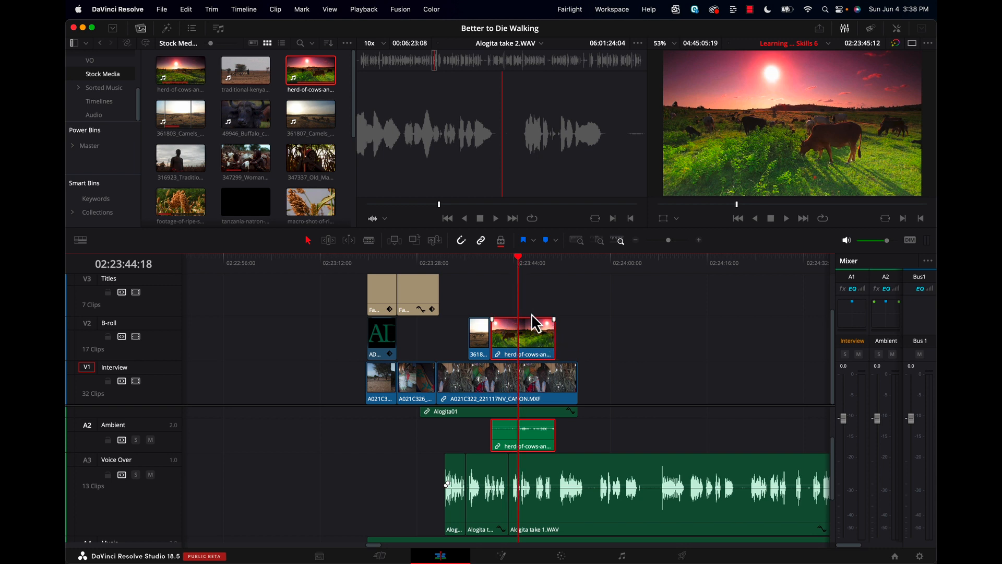
left_click_drag(519, 264, 491, 279)
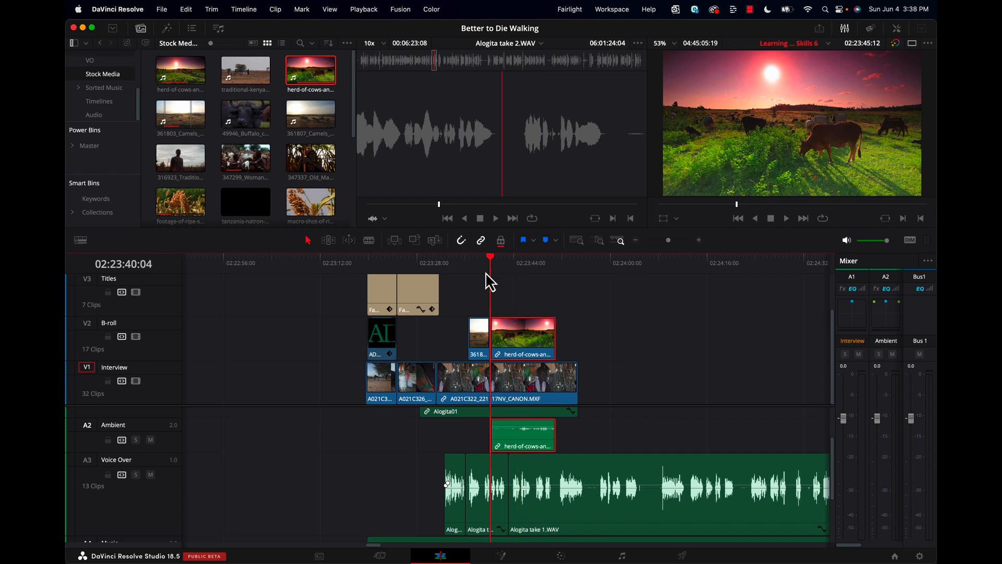
key("space")
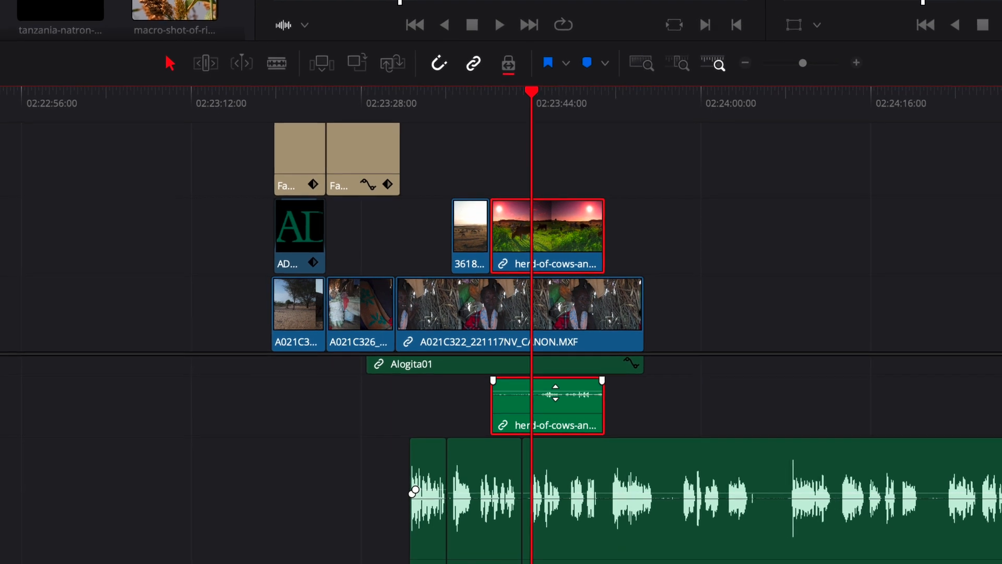
left_click_drag(556, 394, 556, 443)
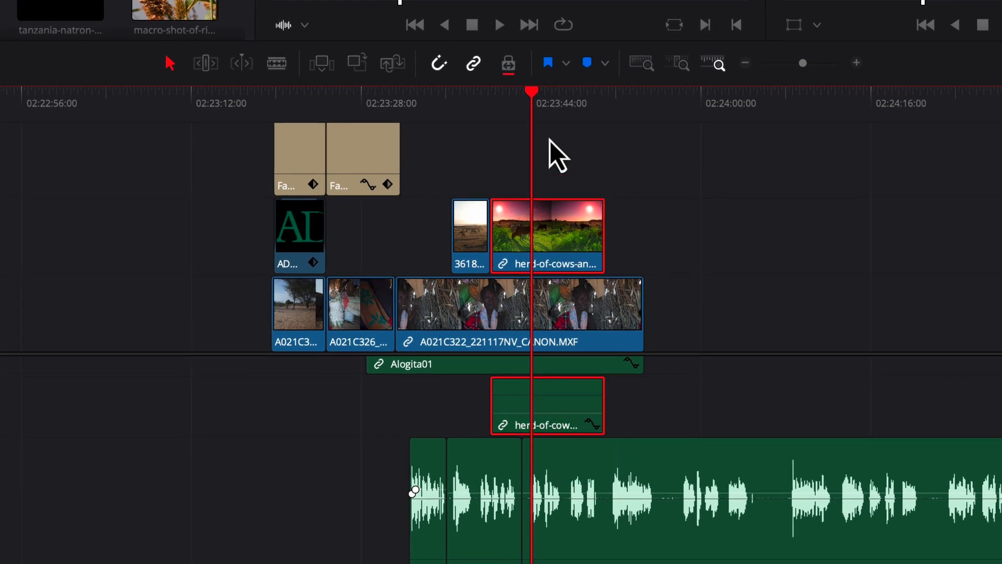
left_click_drag(533, 89, 526, 101)
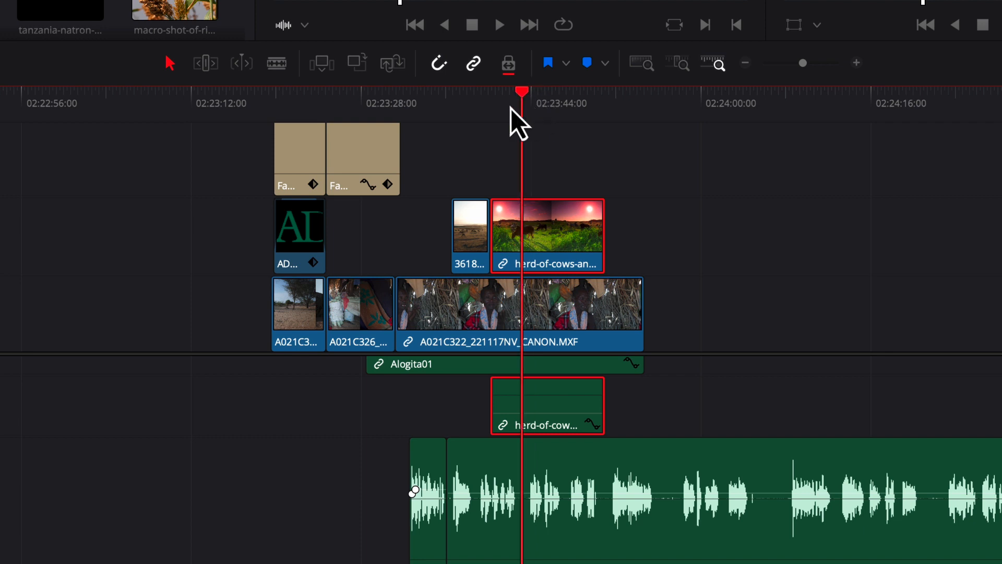
key("space")
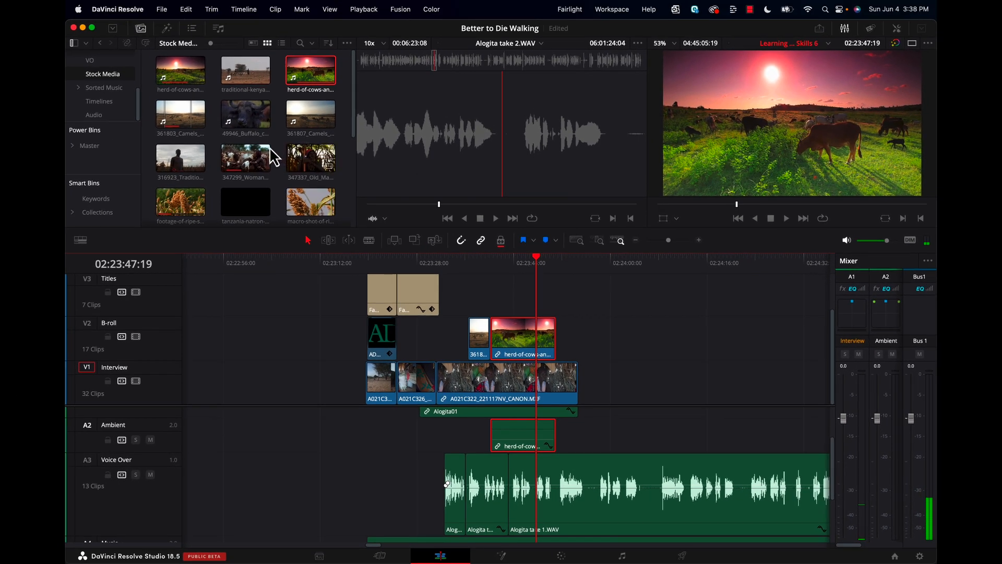
Mark the aerial view stock clip from 00:00:03:09 to 00:00:09:28 and place it on the B-roll track at 02:23:47:19
scroll(292, 173, "down", 5)
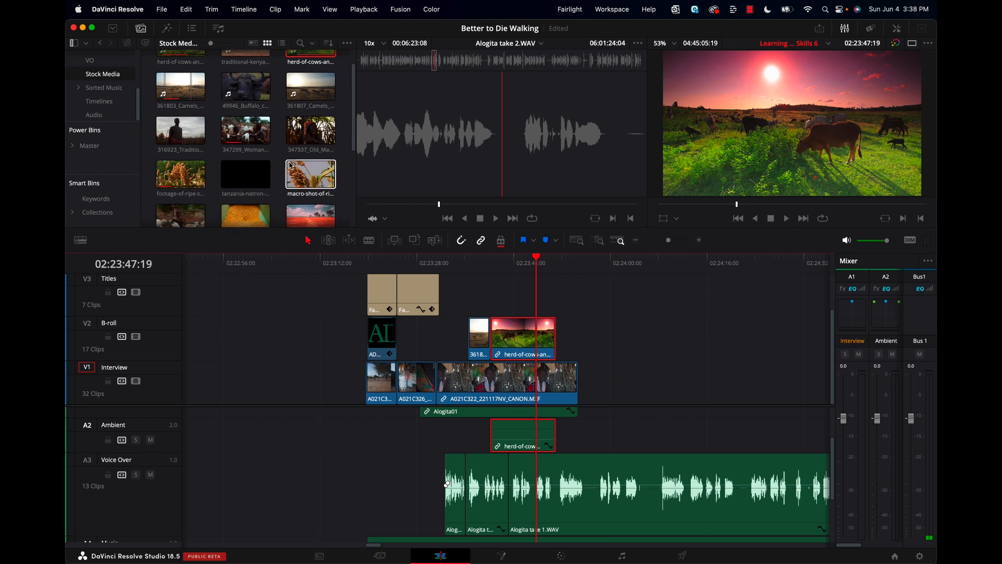
scroll(291, 165, "down", 1)
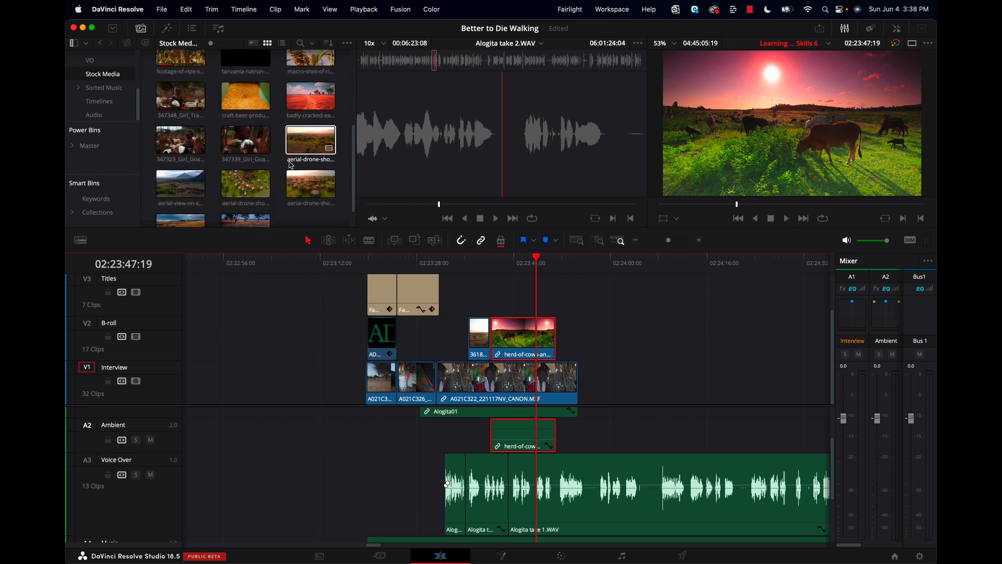
left_click(196, 188)
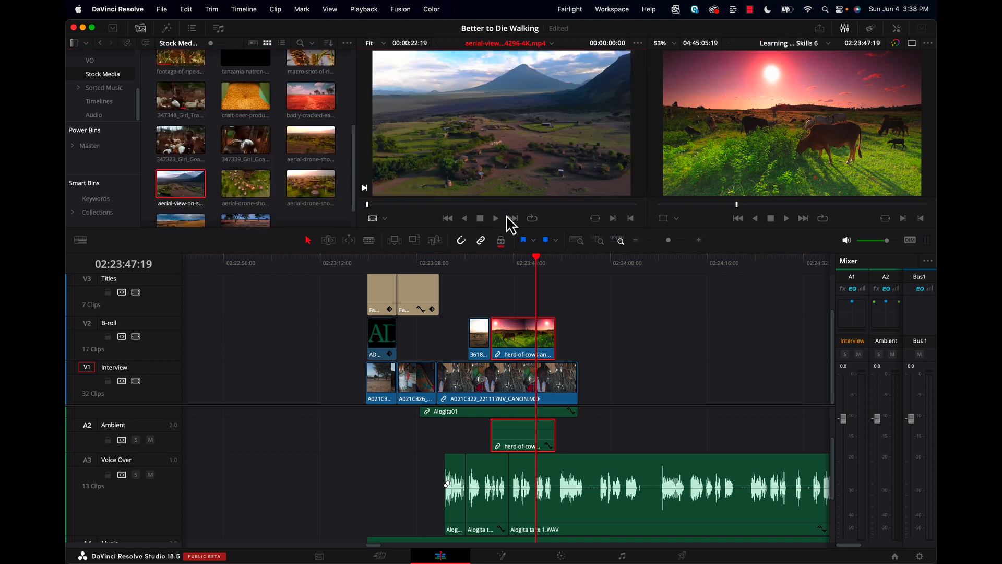
mouse_move(389, 207)
left_mouse_down()
mouse_move(548, 207)
mouse_move(371, 208)
mouse_move(407, 209)
left_mouse_up()
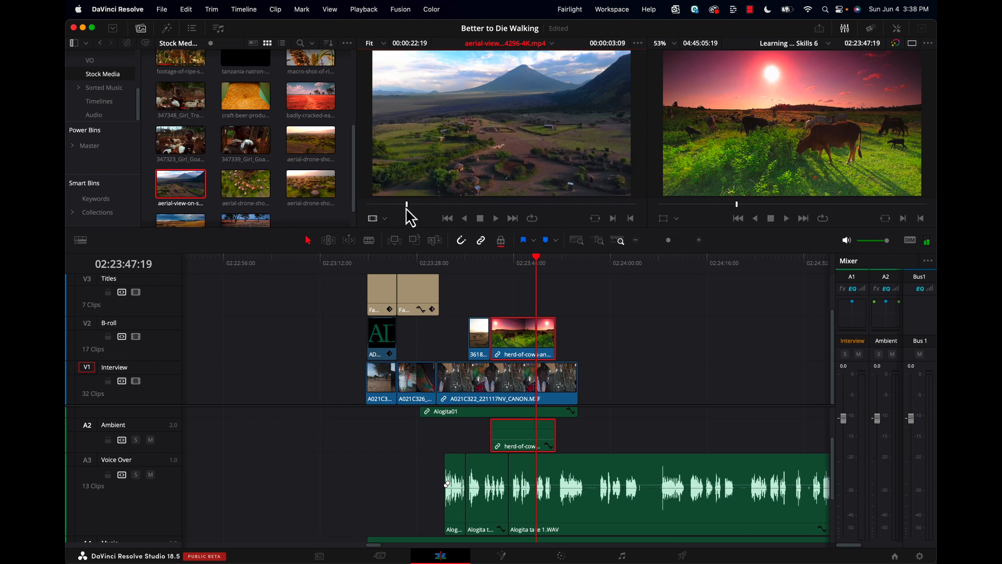
key("i")
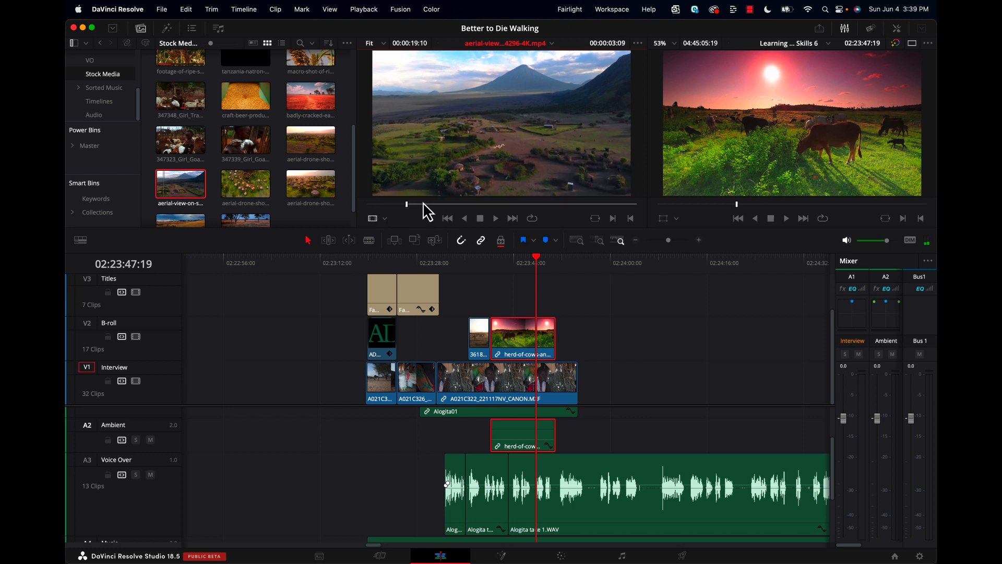
left_click_drag(437, 205, 487, 203)
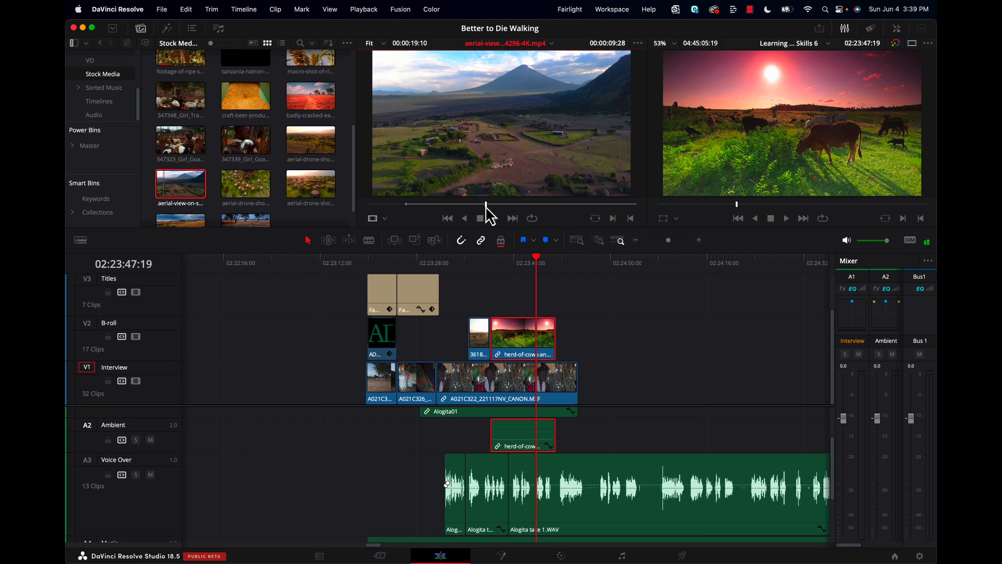
key("o")
left_click_drag(440, 114, 537, 359)
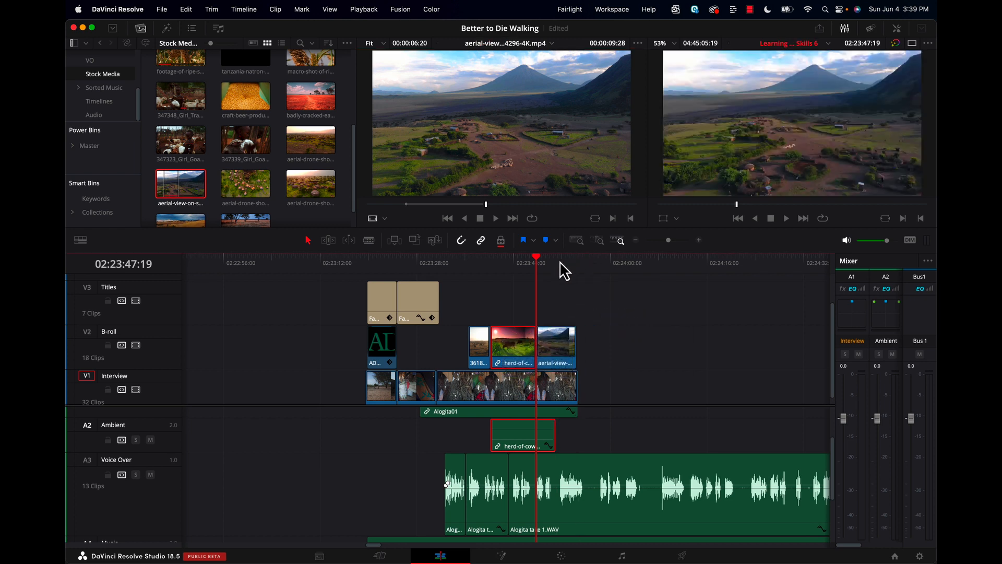
Play back the herd and aerial shots, and move the aerial clip earlier over the herd clip to start at 02:23:43:20
left_click(520, 266)
key("space")
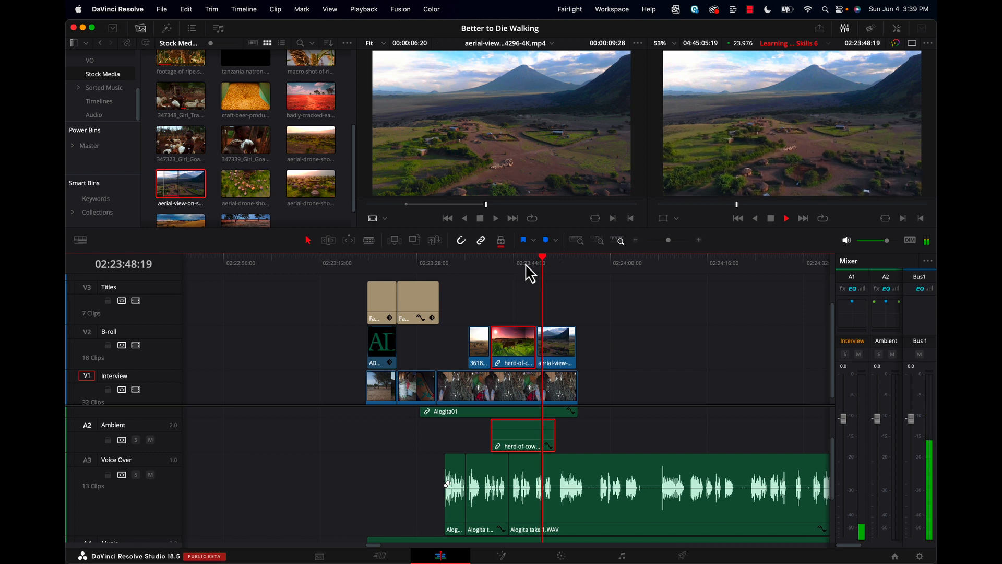
key("space")
scroll(563, 263, "up", 4)
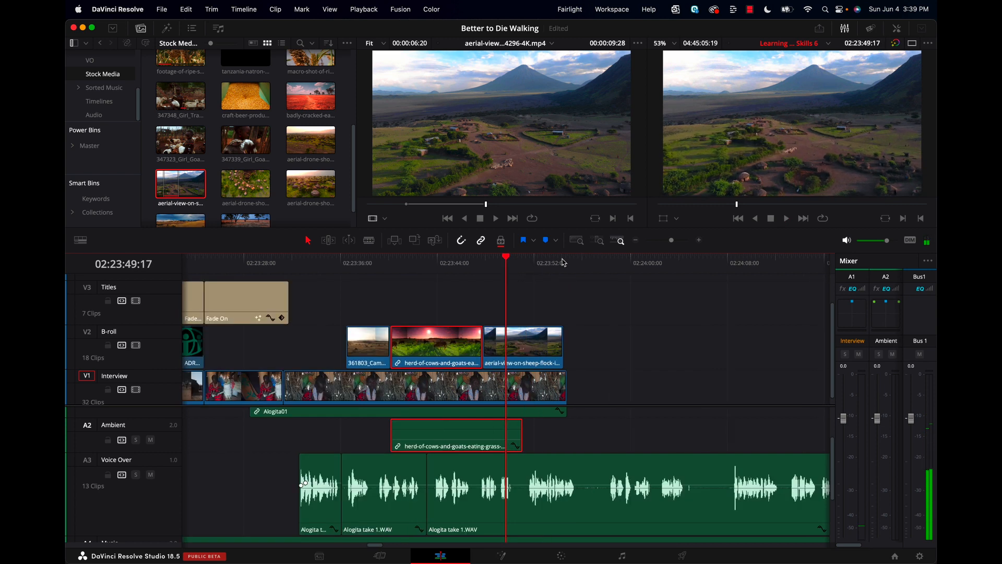
left_click_drag(497, 264, 342, 287)
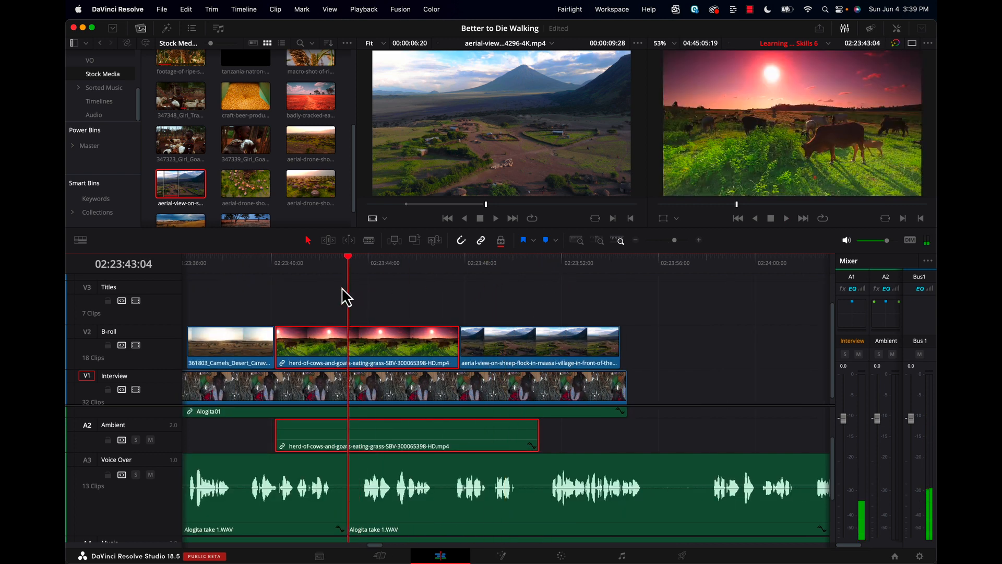
key("space")
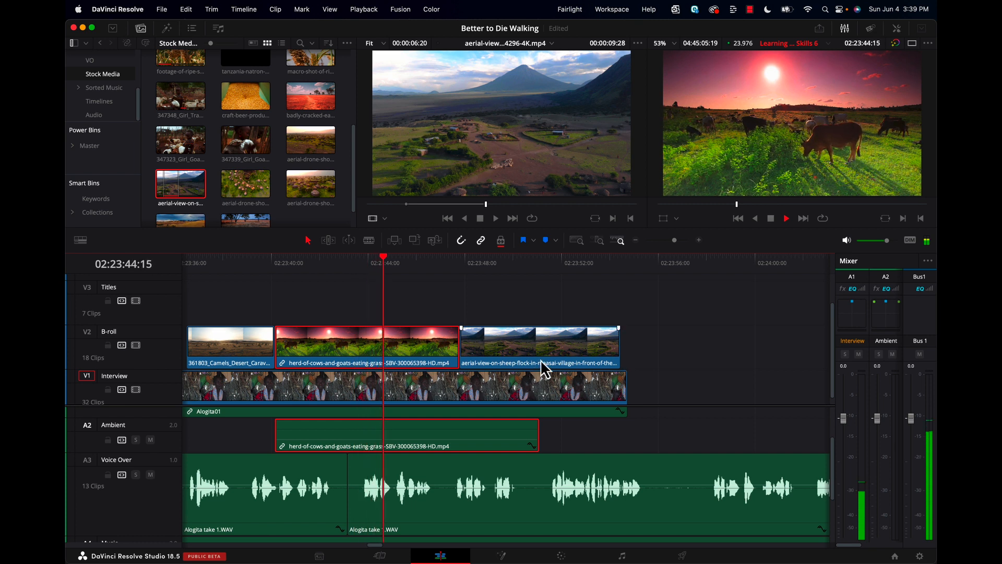
left_click(563, 344)
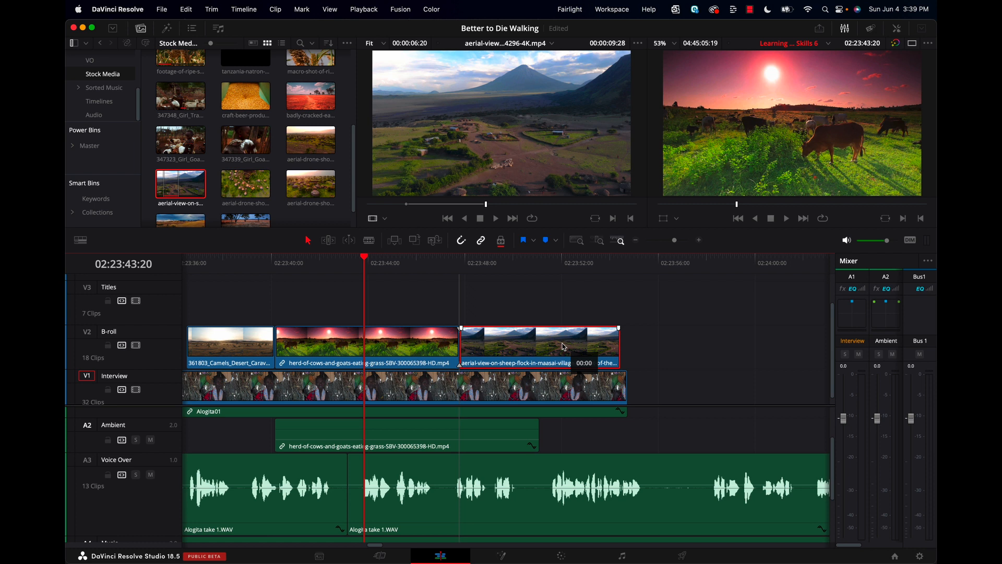
left_click_drag(562, 345, 466, 346)
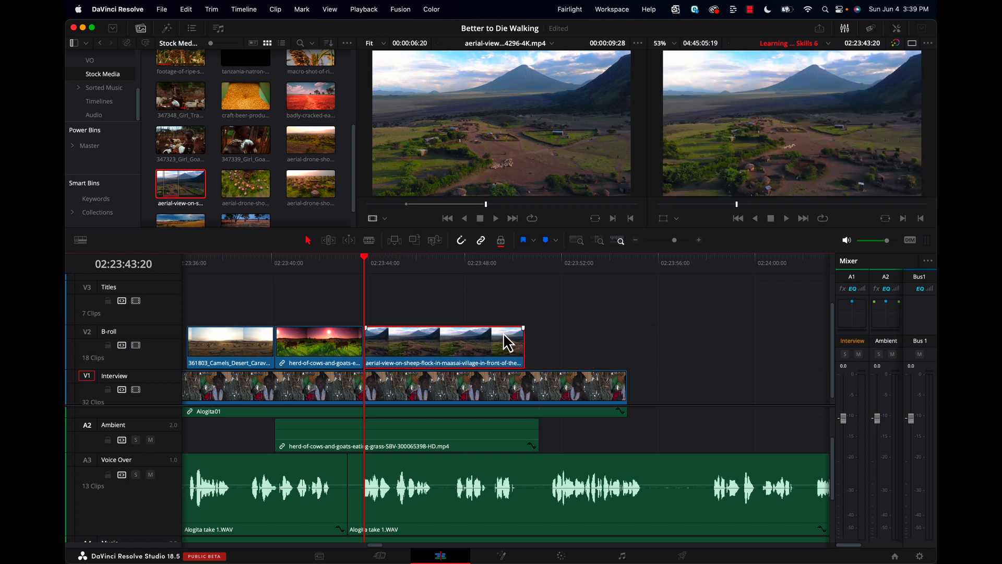
Shift the aerial clip slightly earlier to start with the third voice-over piece, and play back through to 02:23:47:16
left_click_drag(364, 261, 249, 282)
key("space")
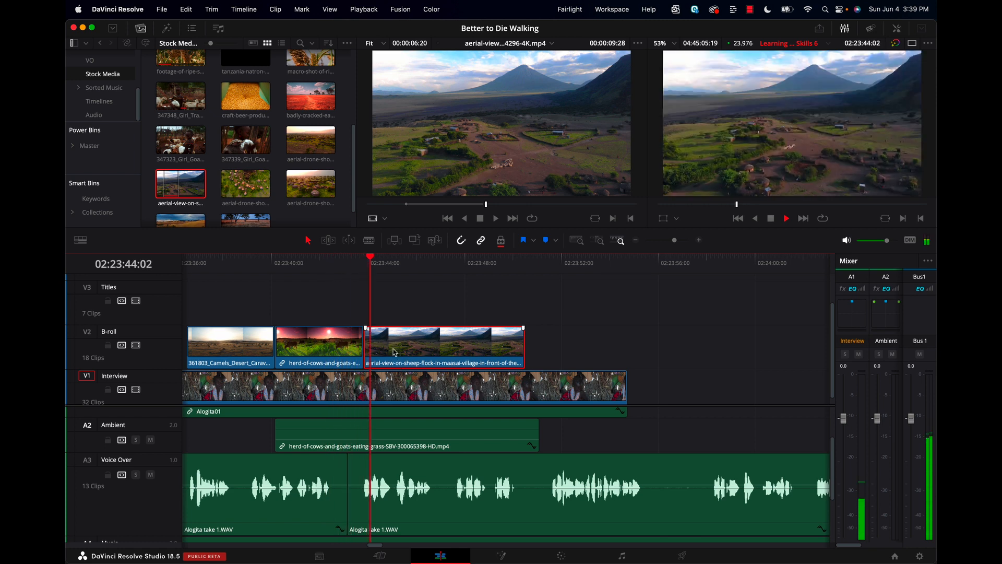
key("space")
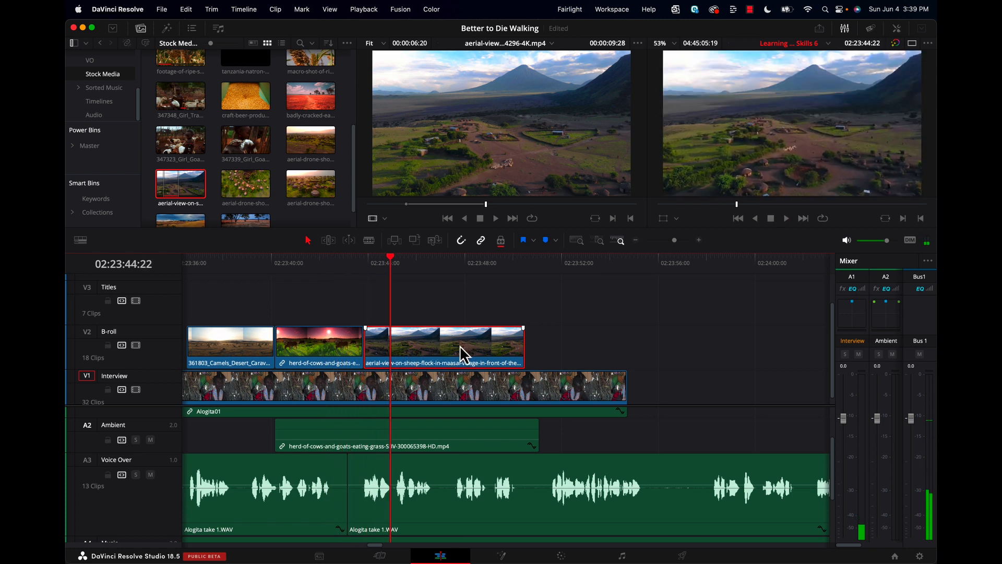
left_click_drag(464, 345, 450, 346)
left_click_drag(384, 264, 302, 275)
key("space")
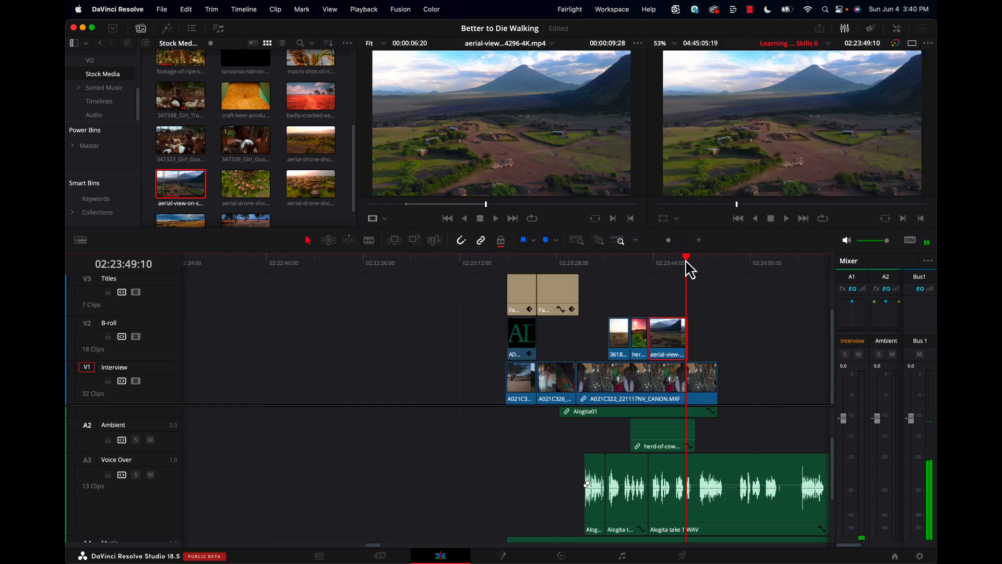
left_click_drag(687, 261, 665, 266)
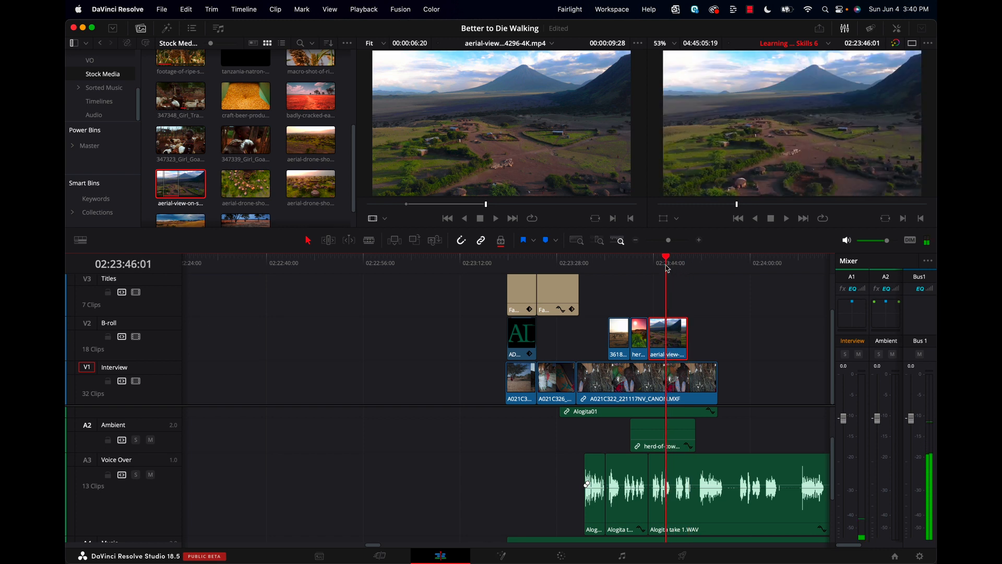
key("space")
key("space")
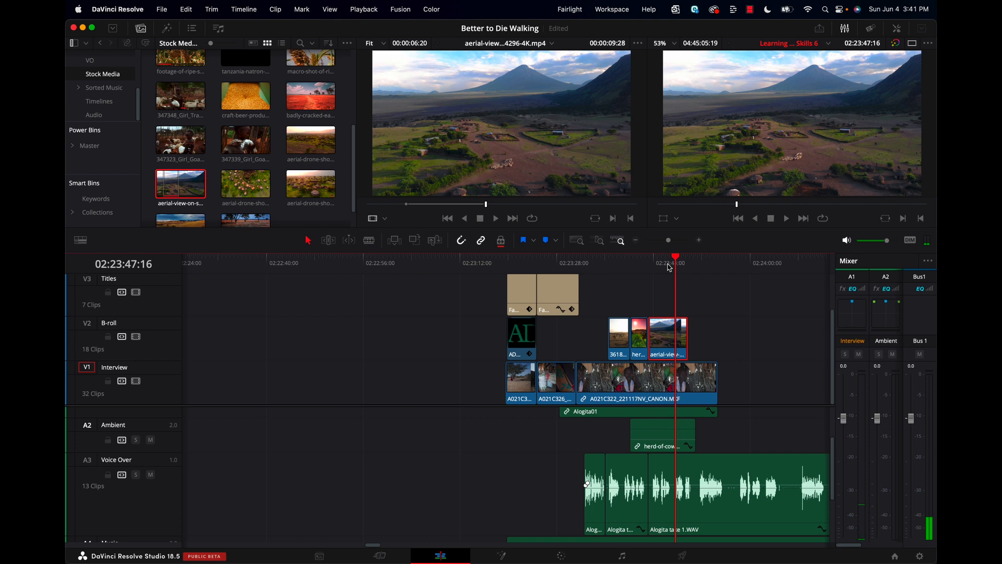
Mark the 347348 girl-with-goats stock clip from 01:45:50:20 to 01:45:58:08 and place it on the B-roll track directly after the aerial clip
left_click(181, 150)
double_click(180, 150)
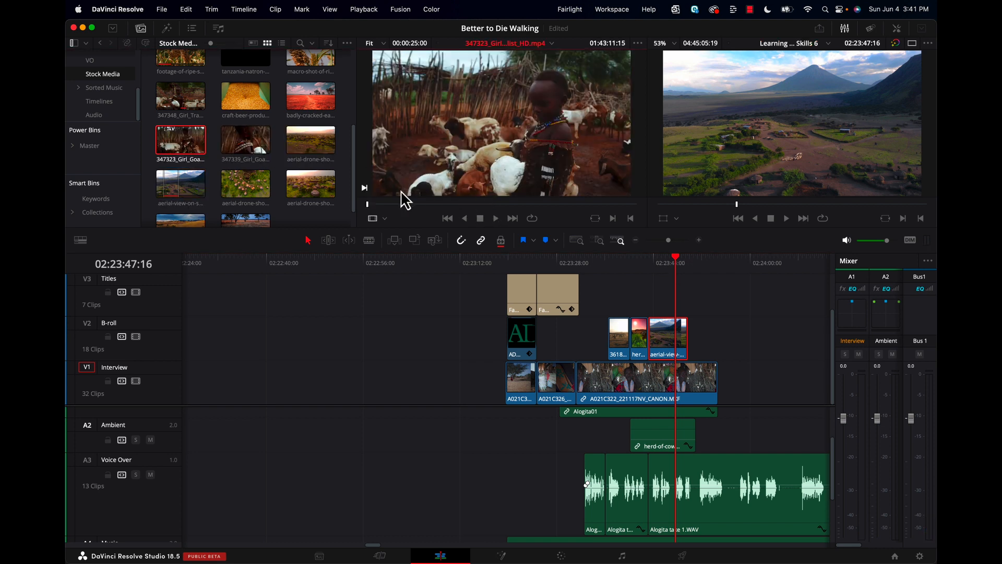
double_click(183, 96)
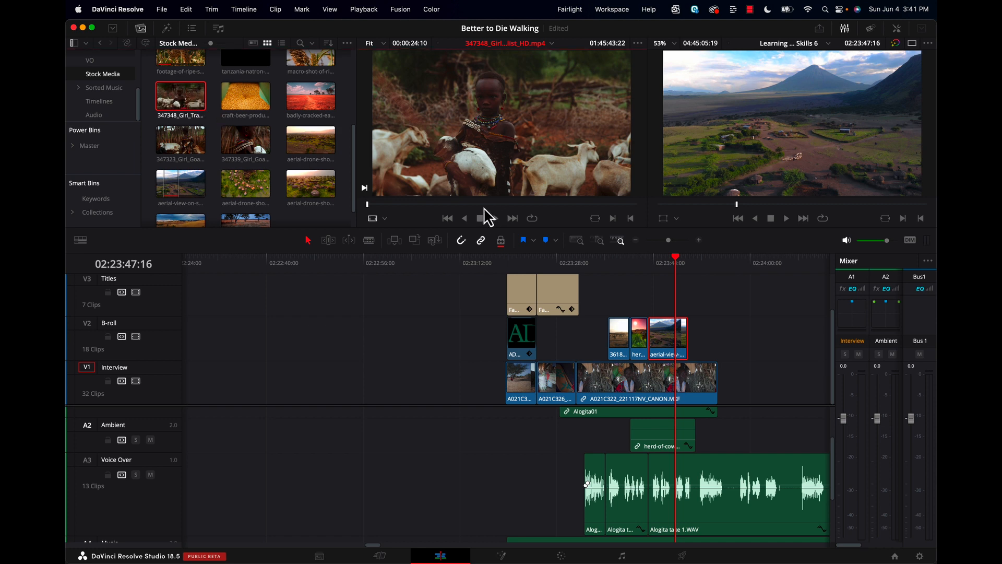
left_click_drag(390, 204, 448, 221)
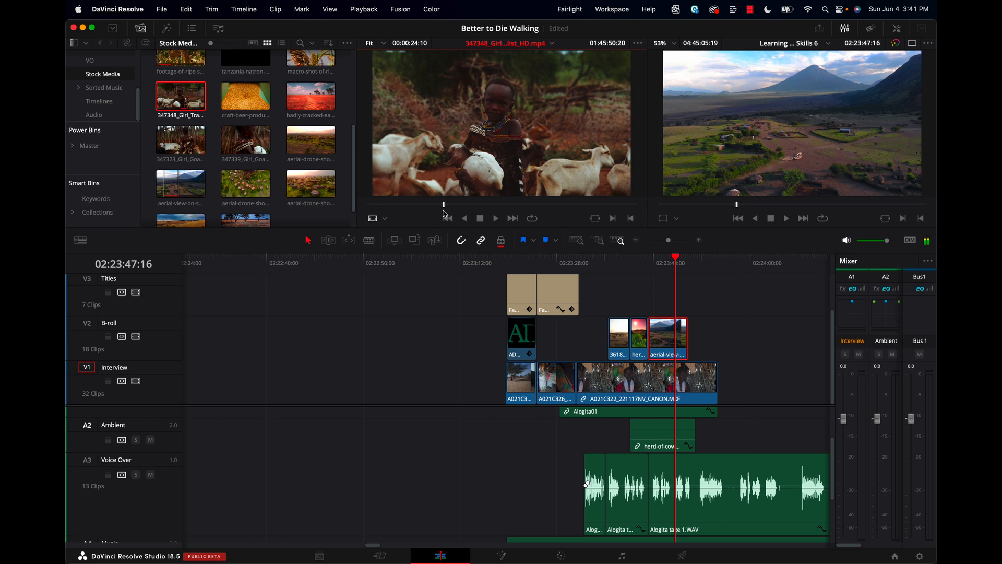
key("i")
left_click_drag(527, 149, 690, 357)
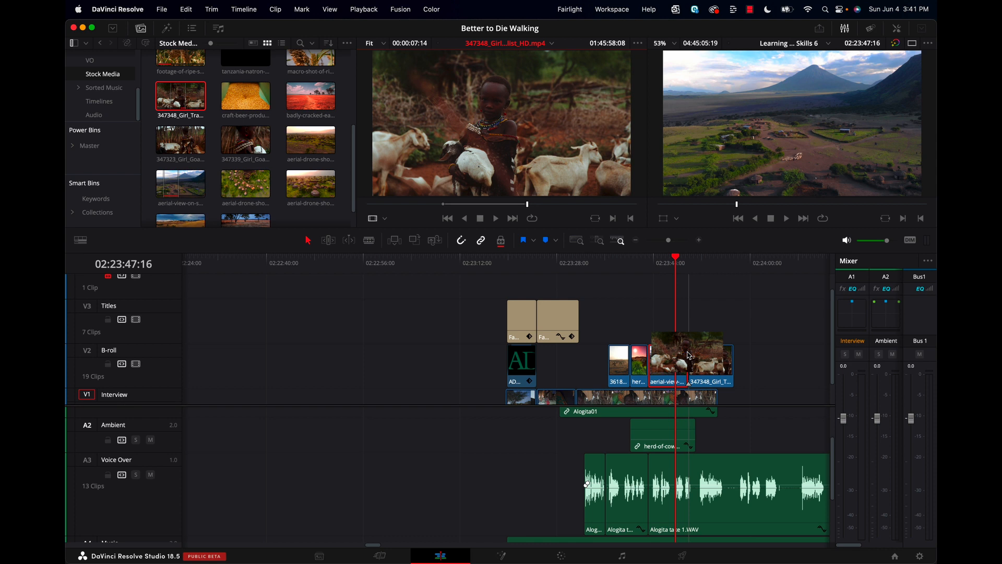
left_click_drag(689, 356, 548, 125)
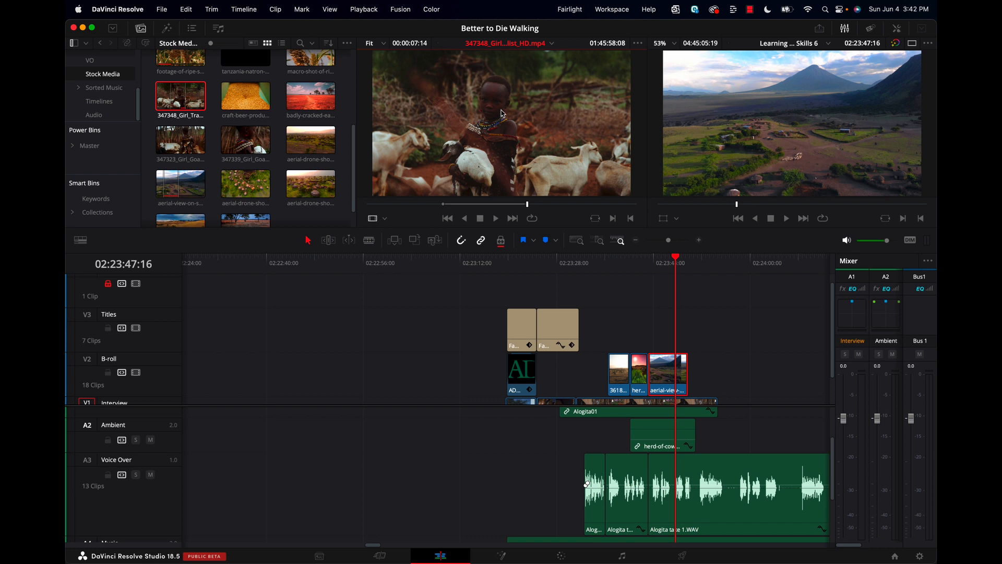
left_click_drag(511, 114, 701, 384)
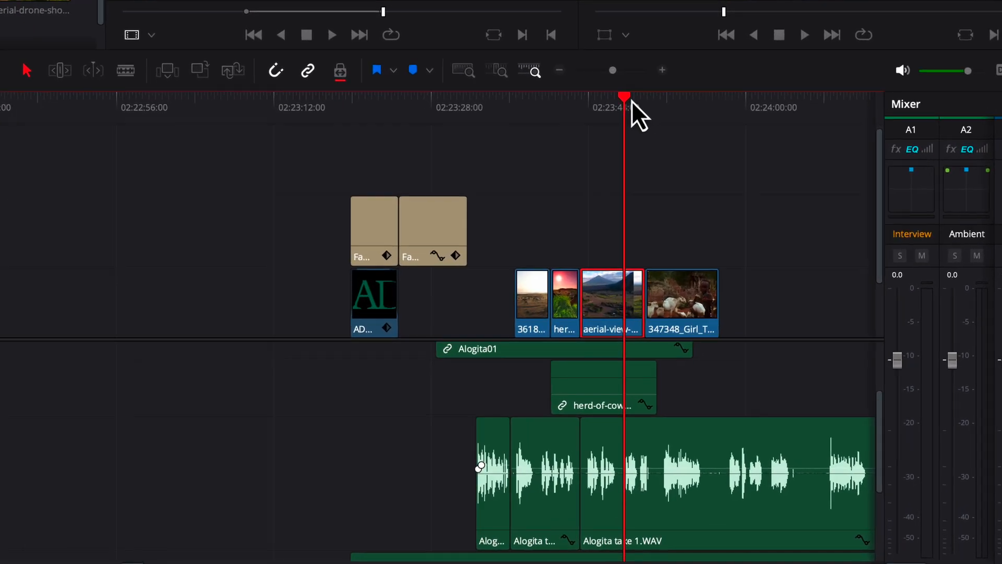
Move the 347348 goat clip earlier over the end of the aerial clip and play back through to 02:23:52:07
key("space")
key("Down")
left_click_drag(624, 77, 608, 80)
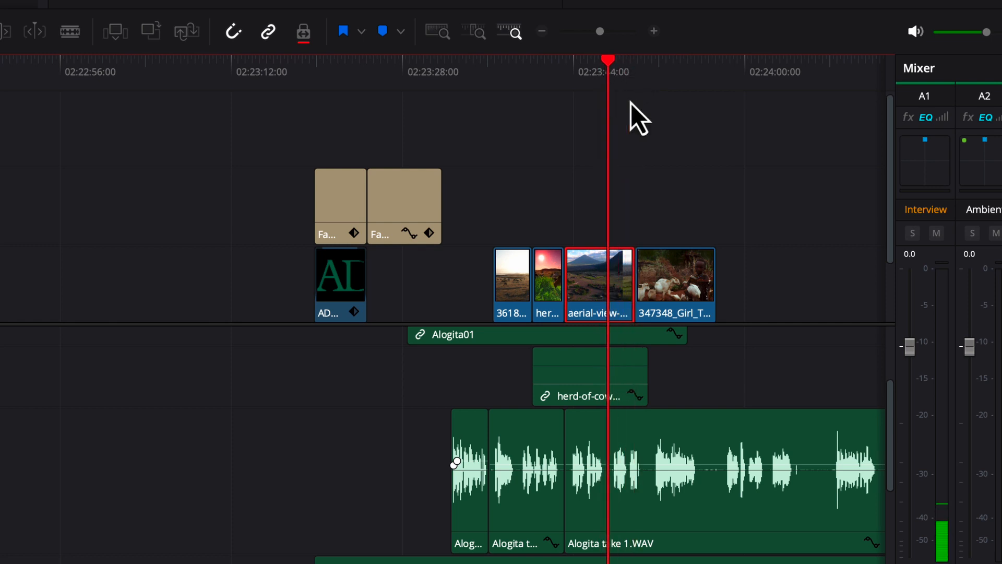
left_click_drag(687, 271, 656, 272)
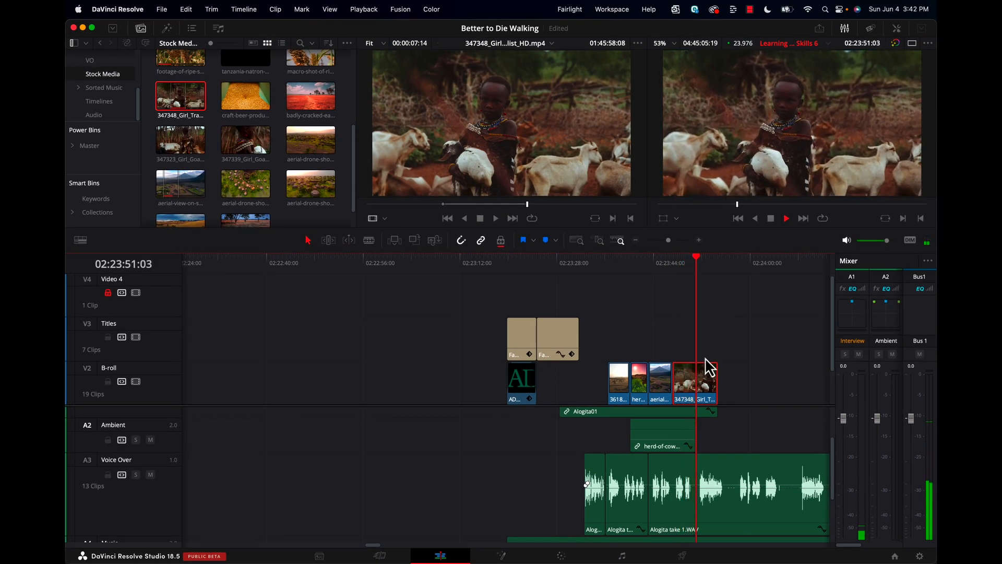
key("space")
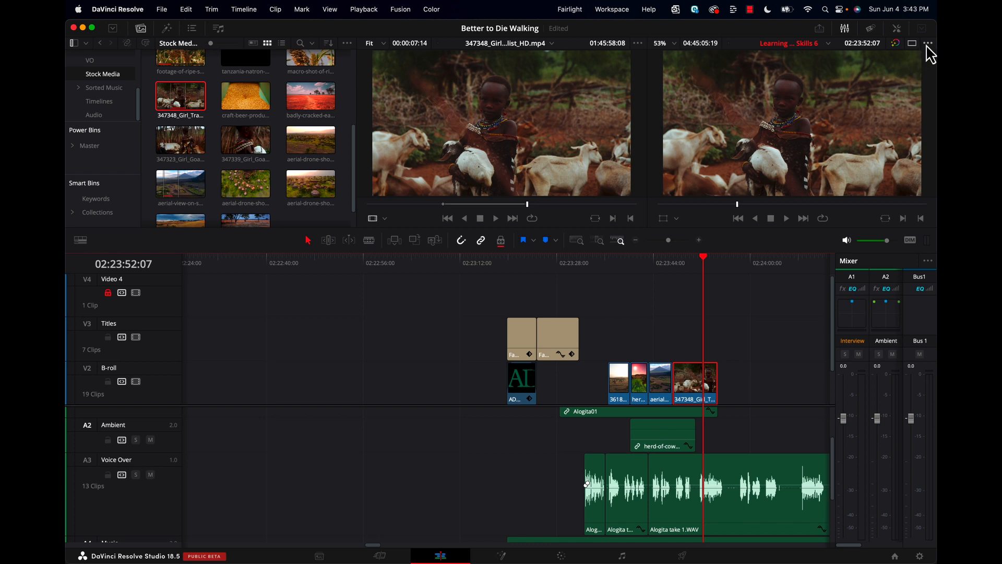
Stabilize the 347348 goat clip on the B-roll track in Perspective mode with zoom on
left_click(898, 29)
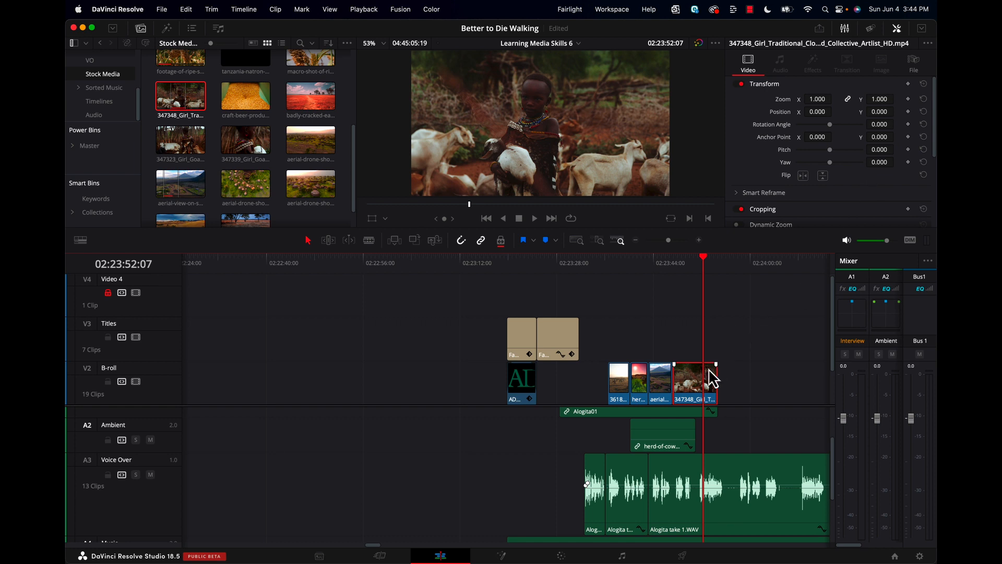
scroll(834, 155, "down", 5)
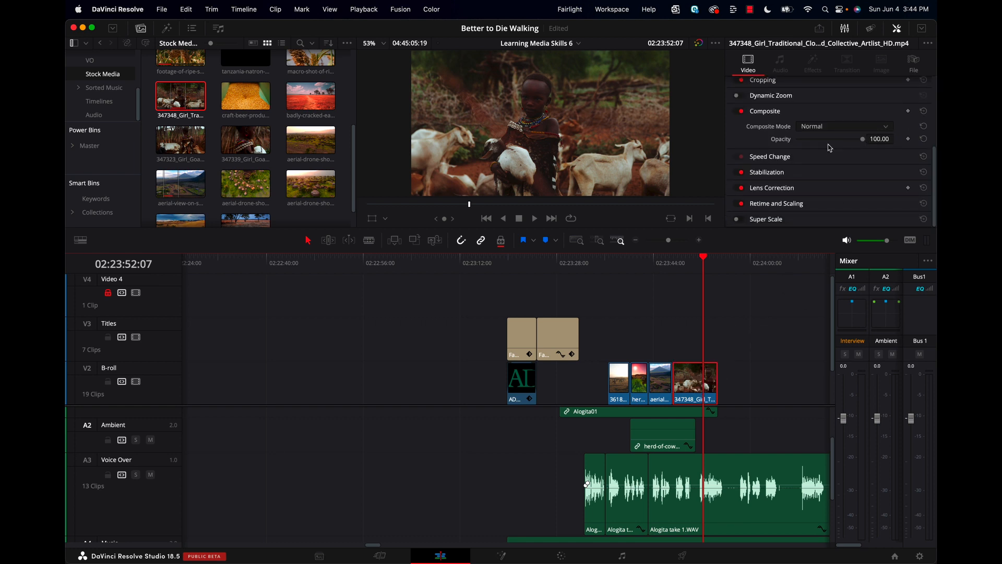
left_click(804, 173)
scroll(882, 214, "down", 2)
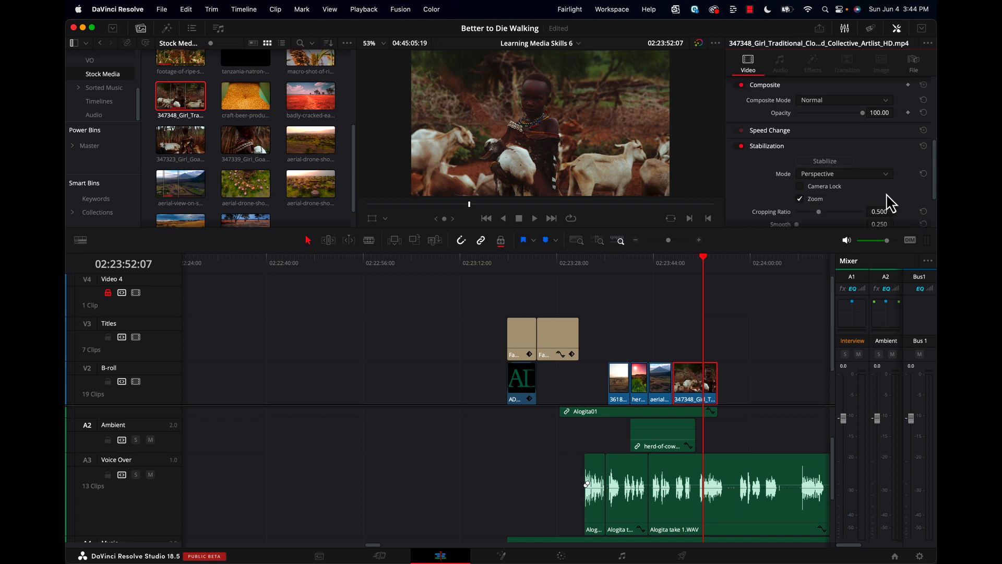
left_click(823, 161)
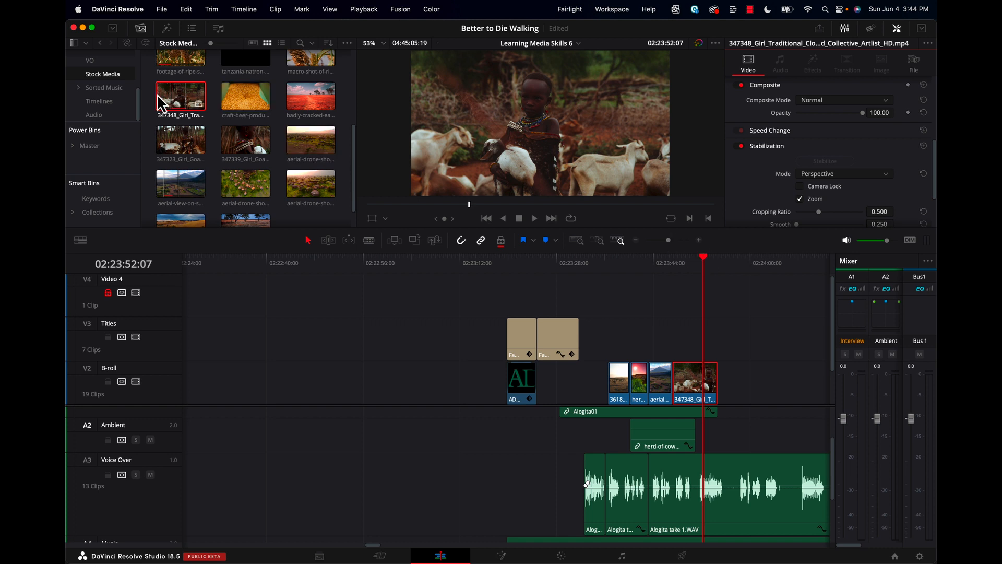
Examine the file details of the 347348 goat clip, both for its source clip and for its copy on the timeline
left_click(191, 98)
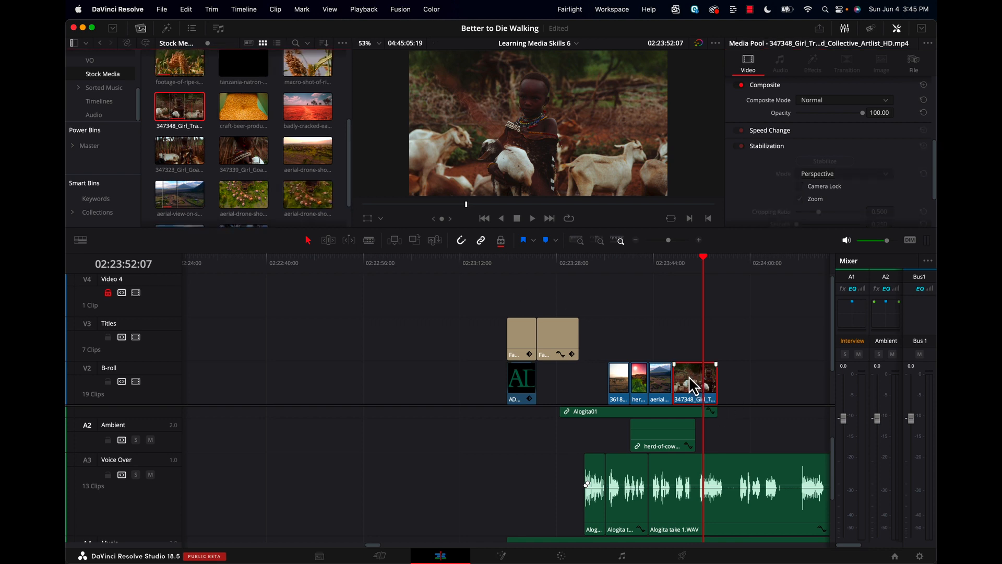
left_click(915, 67)
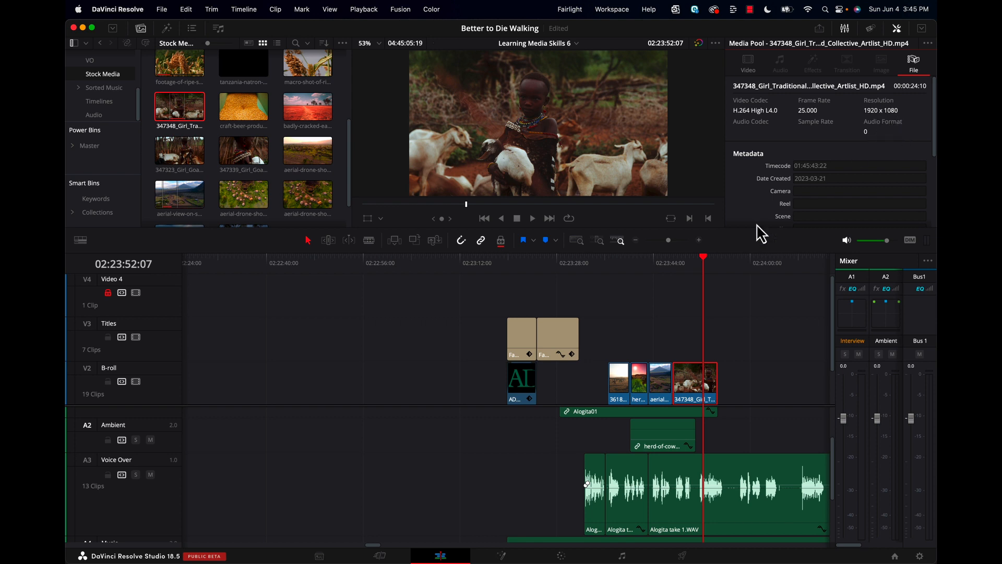
left_click(693, 383)
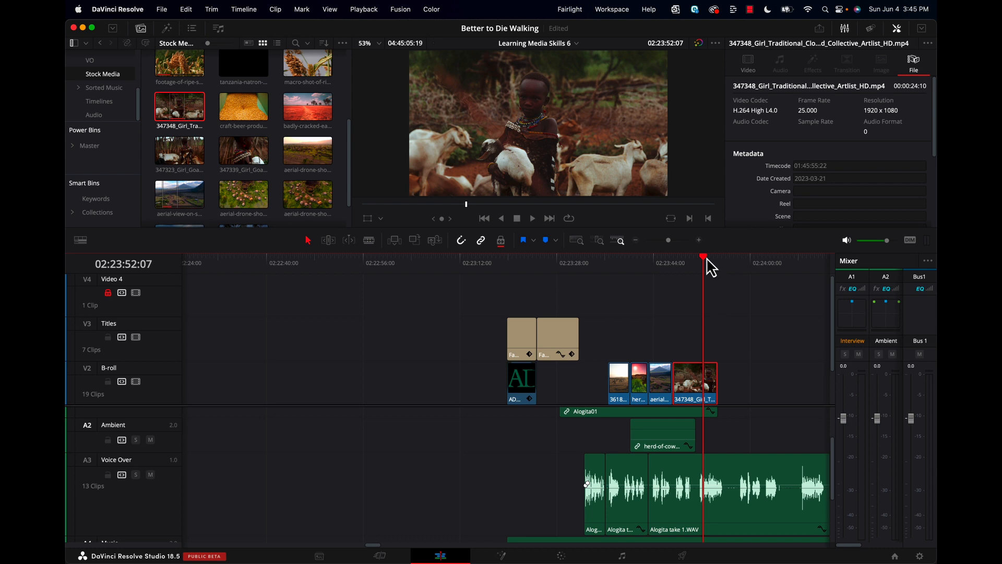
Play back the 347348 goat clip with the voice-over from 02:23:47:05 to 02:23:52:11
left_click_drag(706, 258, 681, 272)
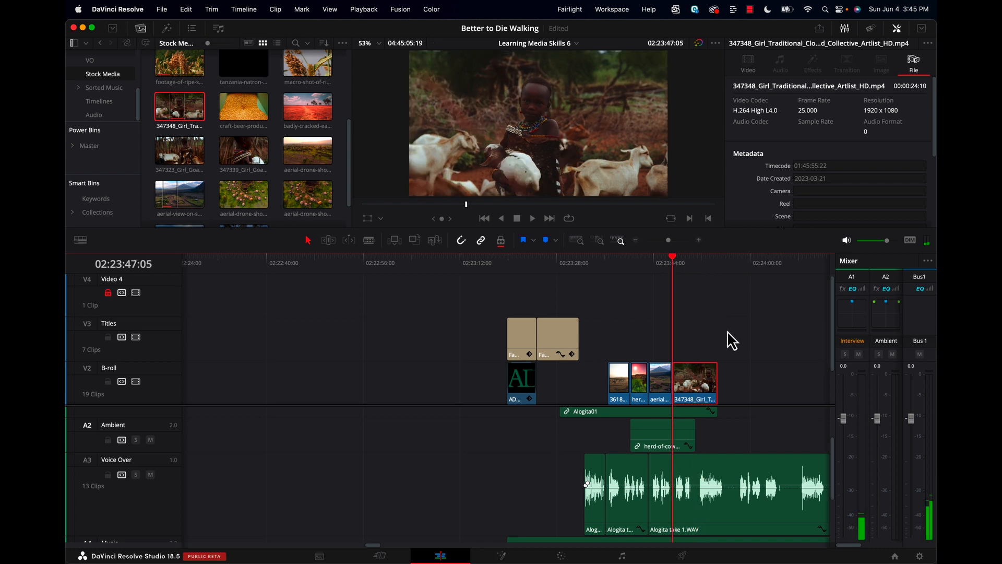
key("space")
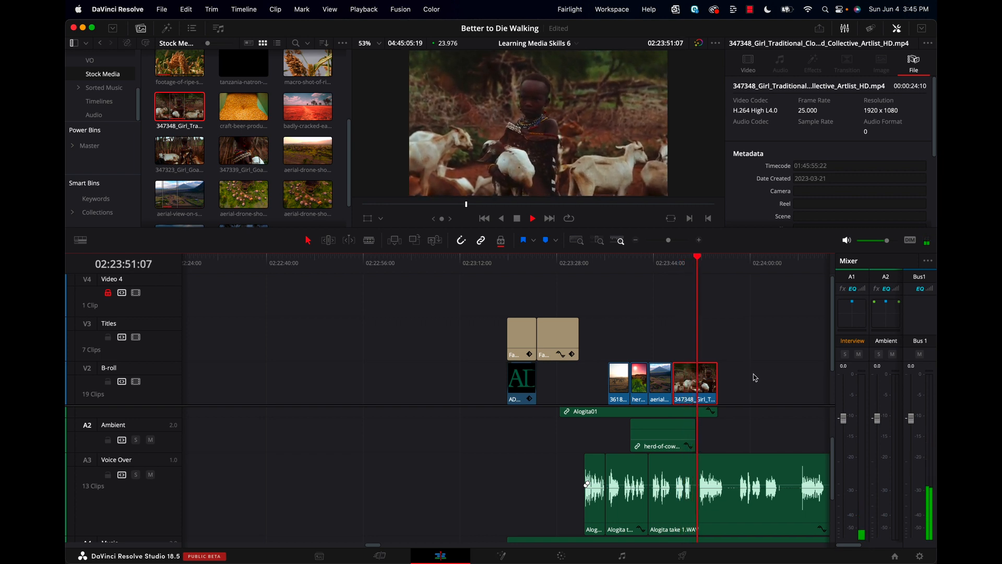
key("space")
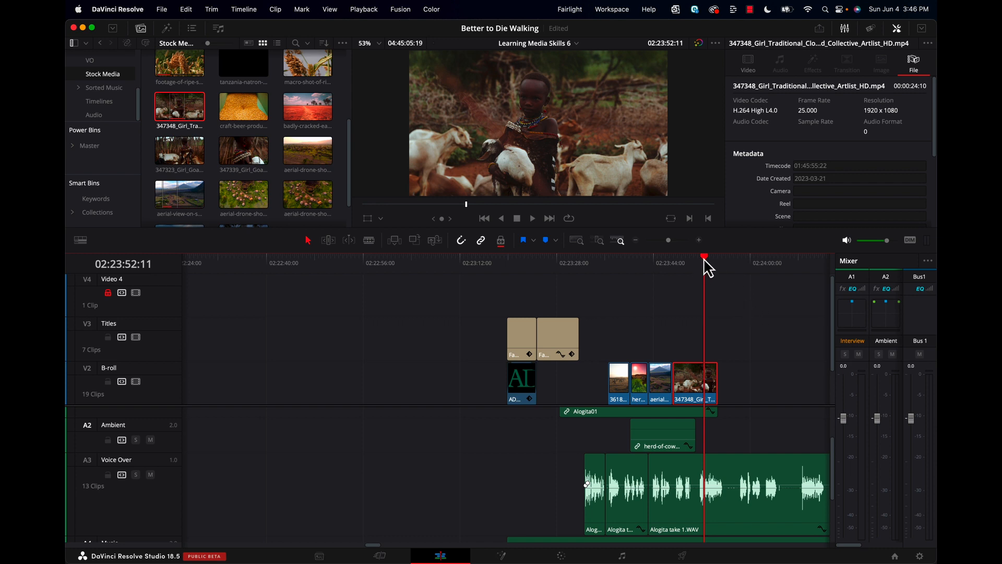
Mark a 4:20 section of the 347299 woman-milking-goats clip ending at 01:41:36:18 and place it on the B-roll track at 02:23:51:02
mouse_move(709, 267)
left_mouse_down()
mouse_move(721, 269)
mouse_move(698, 272)
left_mouse_up()
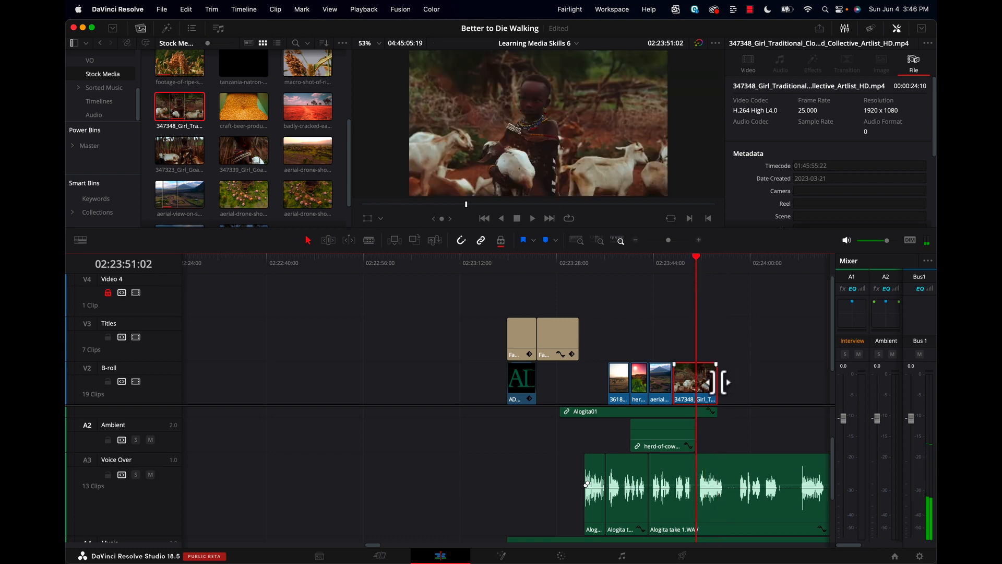
left_click(173, 153)
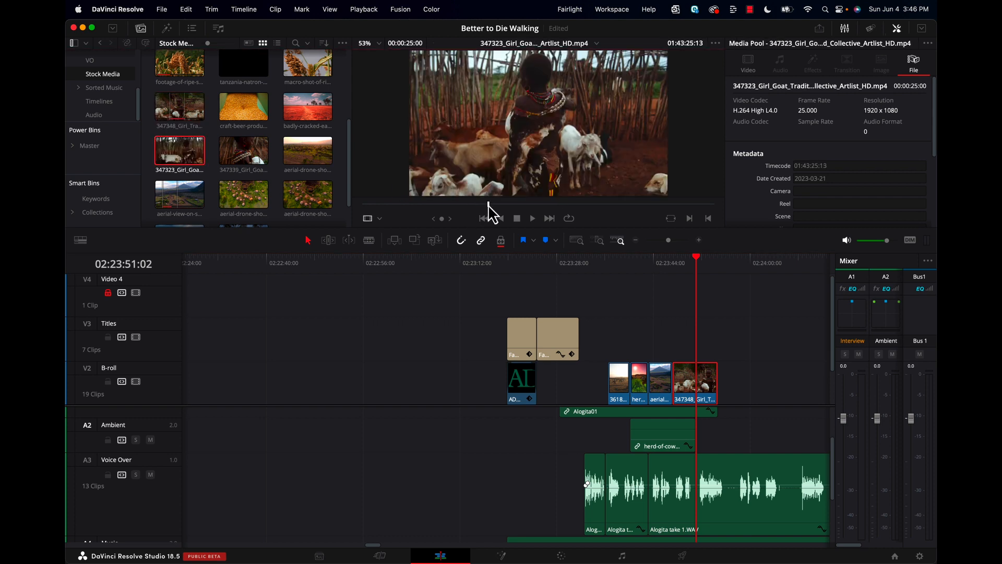
scroll(244, 157, "up", 3)
left_click(244, 160)
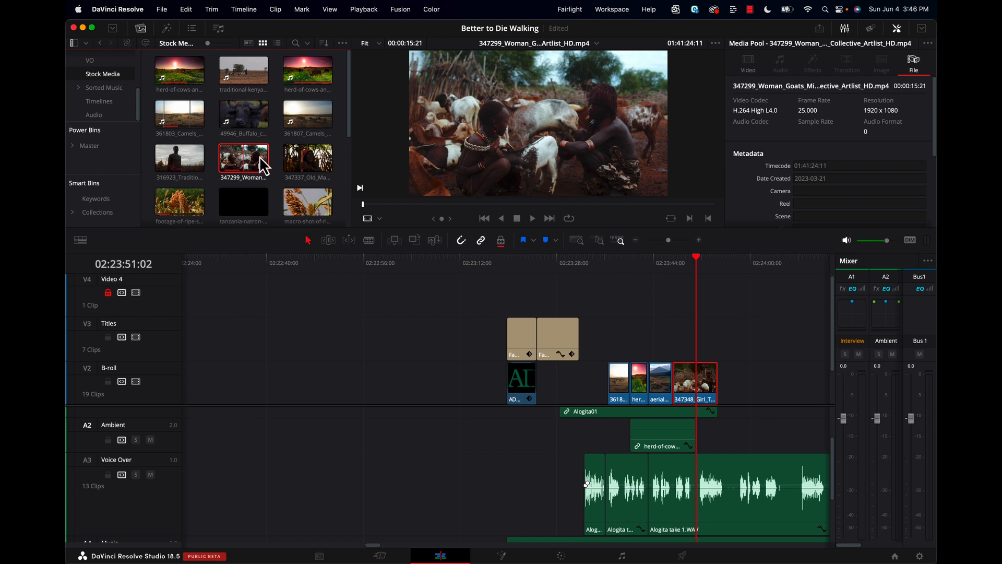
left_click_drag(450, 202, 636, 206)
key("i")
key("o")
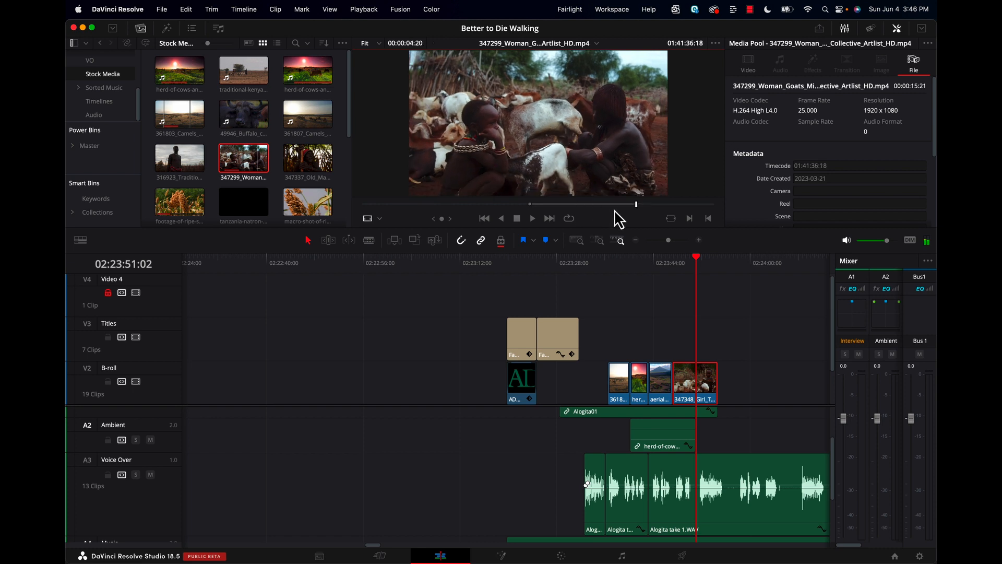
left_click_drag(567, 147, 711, 376)
Play back the milking clip and extend its end to 02:23:56:22 on the B-roll track
key("space")
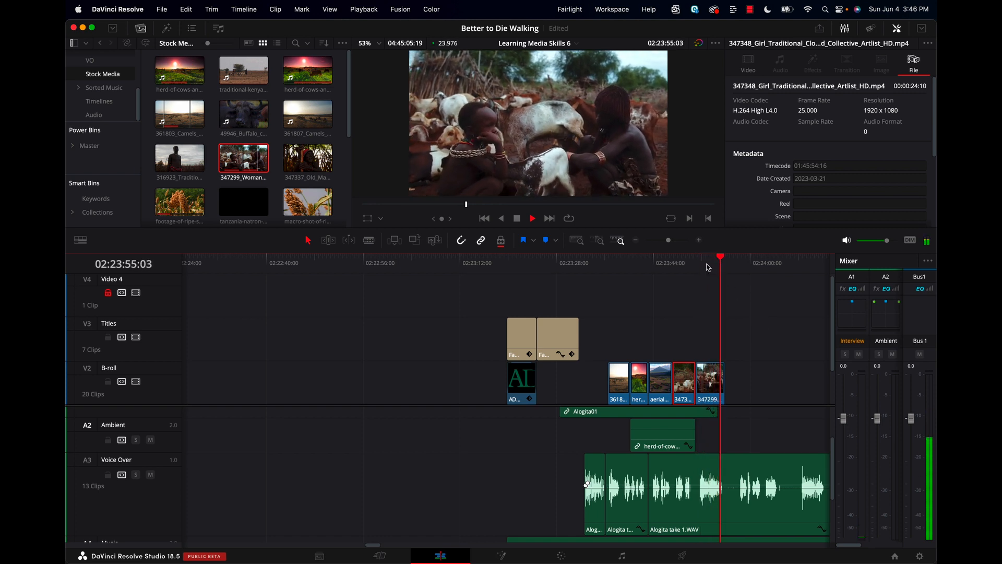
key("space")
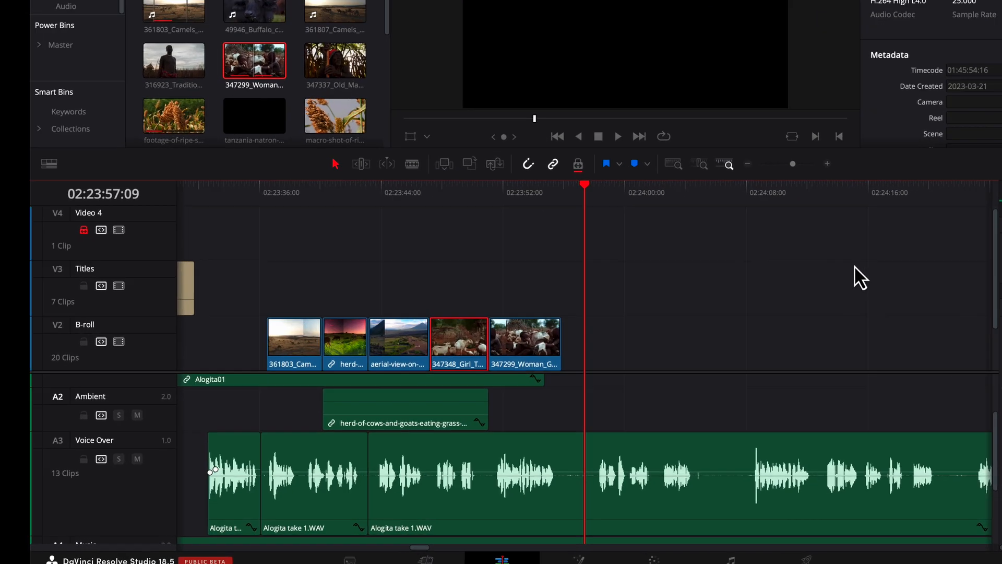
key("super+equal")
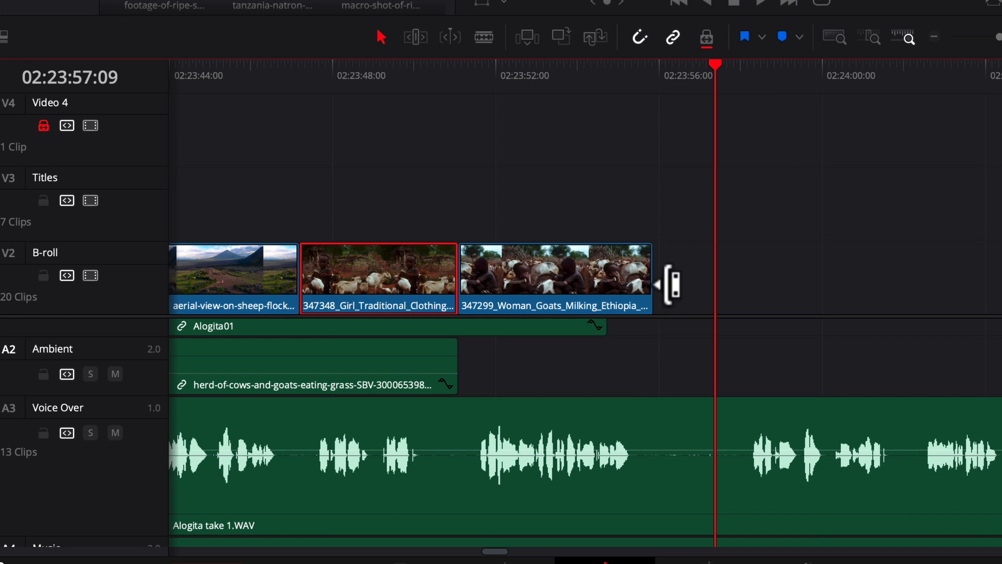
left_click_drag(647, 277, 686, 273)
key("space")
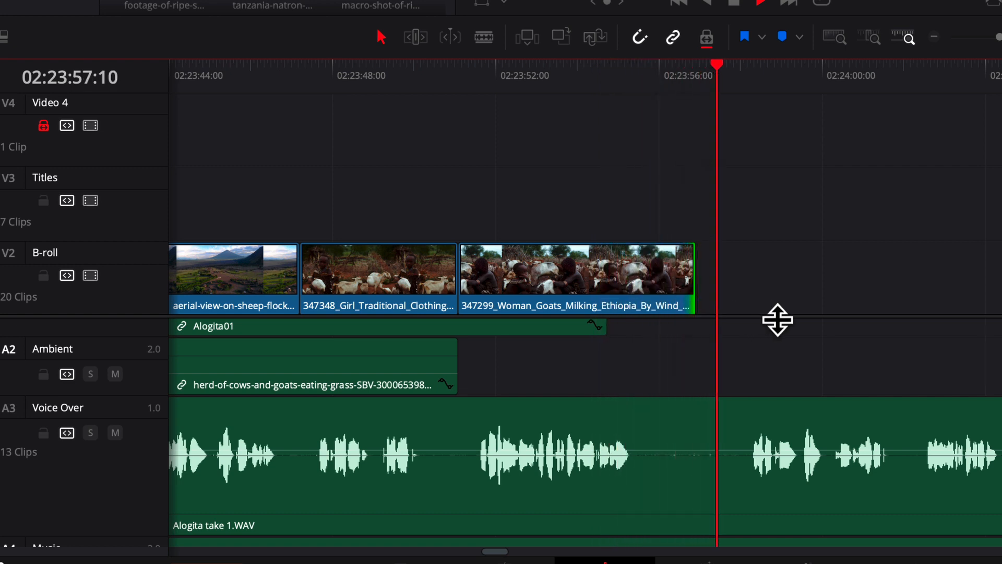
Split the voice-over at the milking clip's end, 02:23:56:22, and move the following part earlier to start at 02:23:55:20
key("Up")
left_click(714, 427)
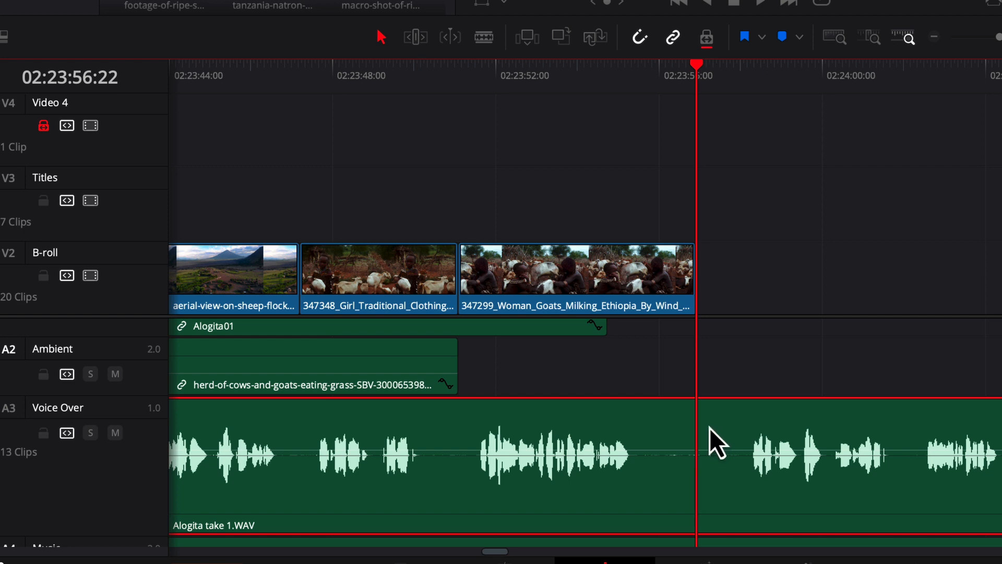
key("ctrl+b")
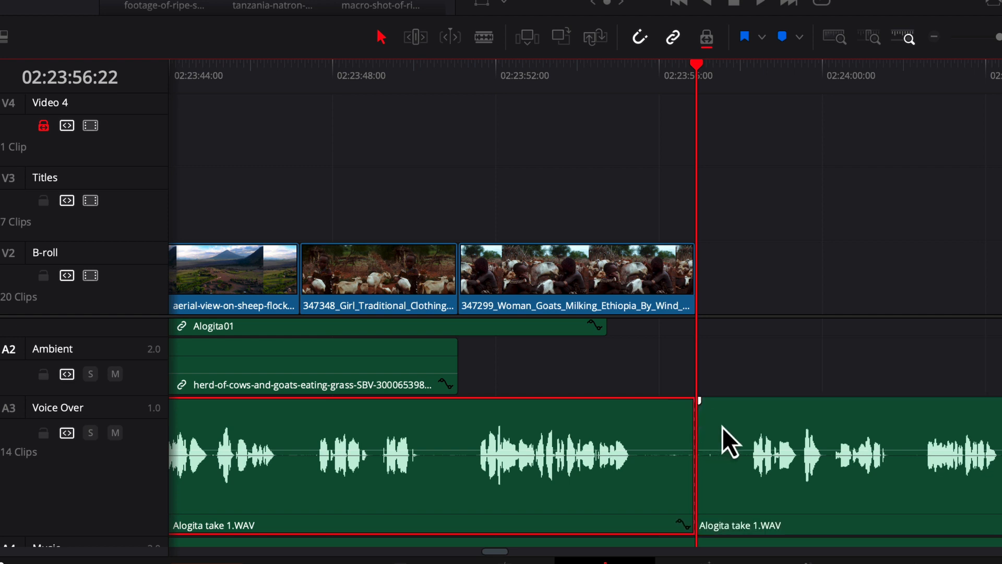
left_click_drag(775, 427, 714, 342)
left_click(620, 158)
key("space")
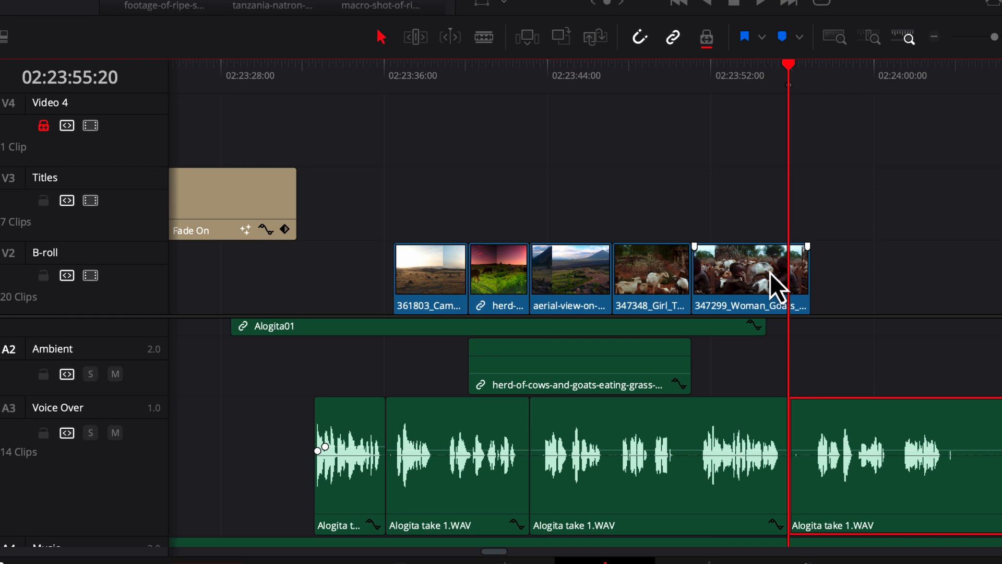
Search the remaining A021C322 interview clip for the next usable passage between about 02:39:42 and 02:42:04
scroll(769, 273, "down", 15)
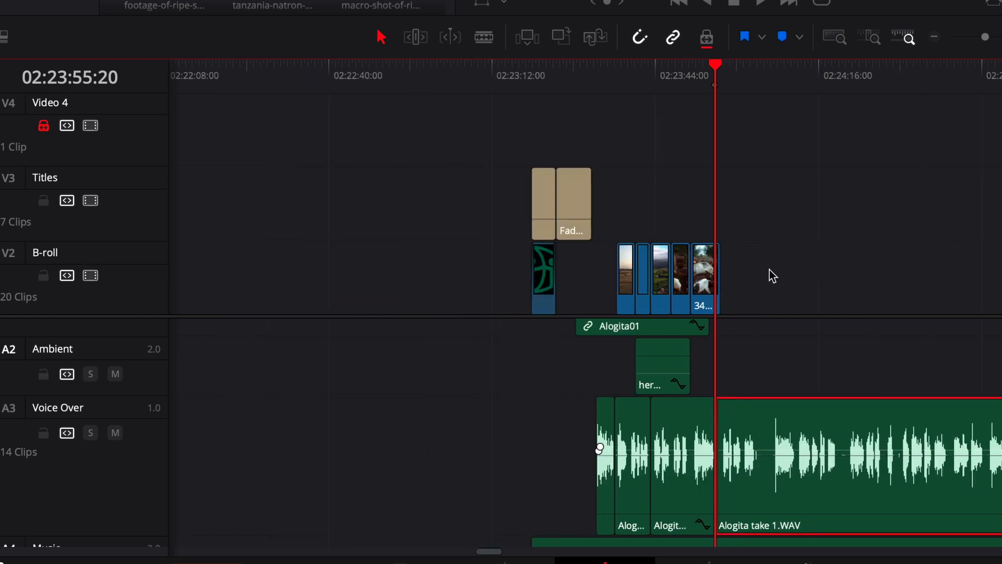
left_click_drag(997, 292, 694, 292)
left_click_drag(588, 85, 646, 81)
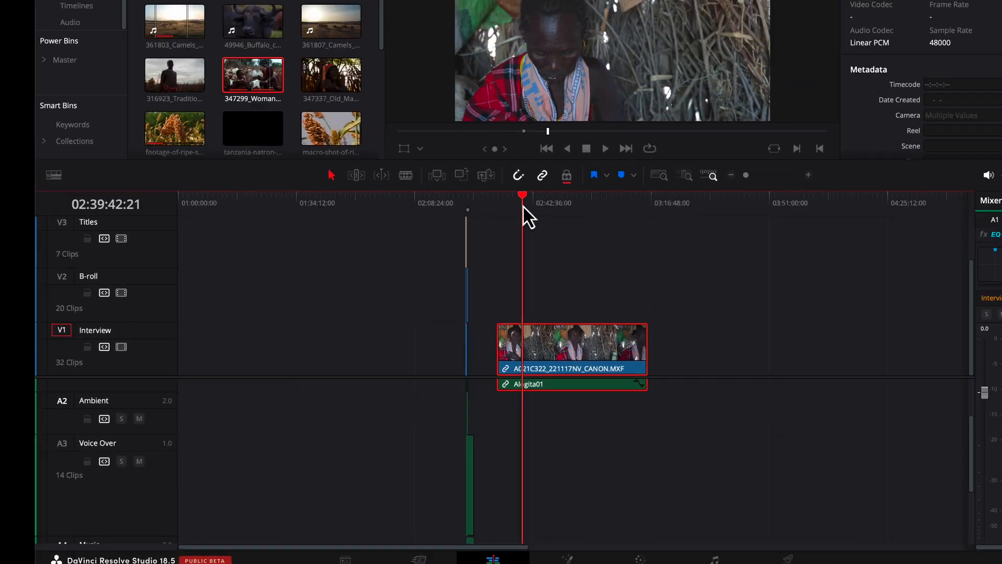
left_click_drag(523, 206, 532, 211)
left_click_drag(473, 269, 468, 275)
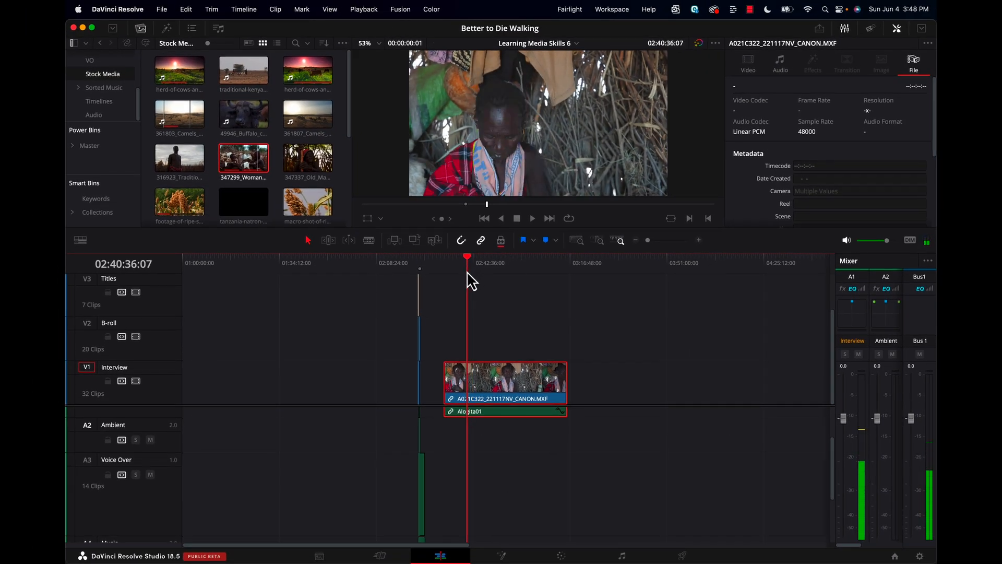
scroll(471, 282, "up", 5)
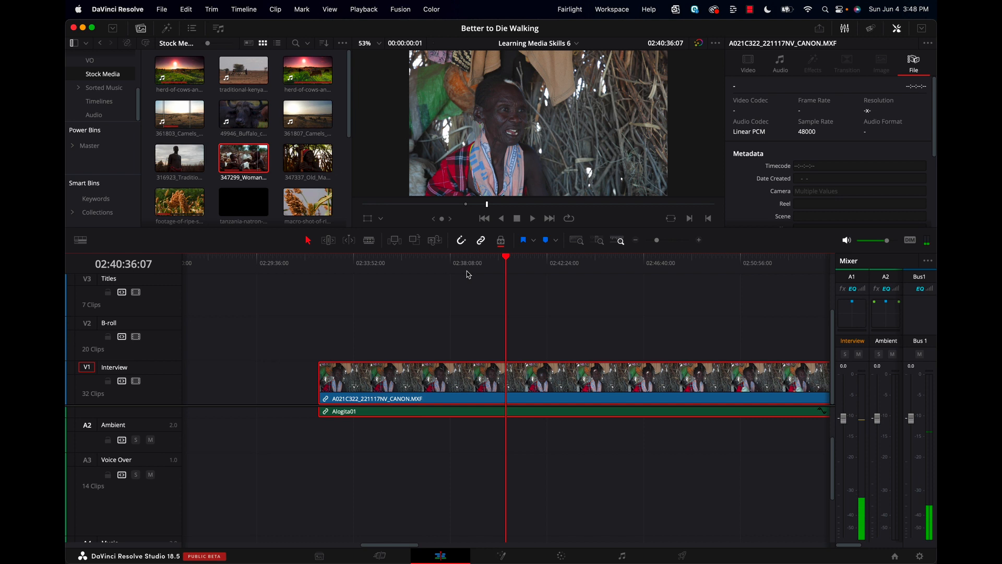
left_click_drag(508, 266, 515, 263)
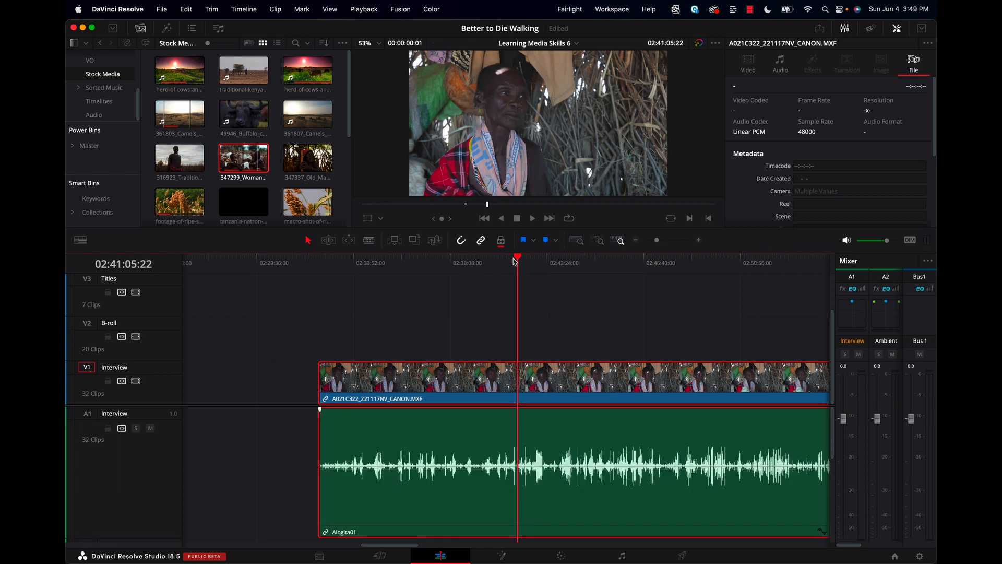
mouse_move(518, 258)
left_mouse_down()
mouse_move(494, 268)
mouse_move(534, 257)
left_mouse_up()
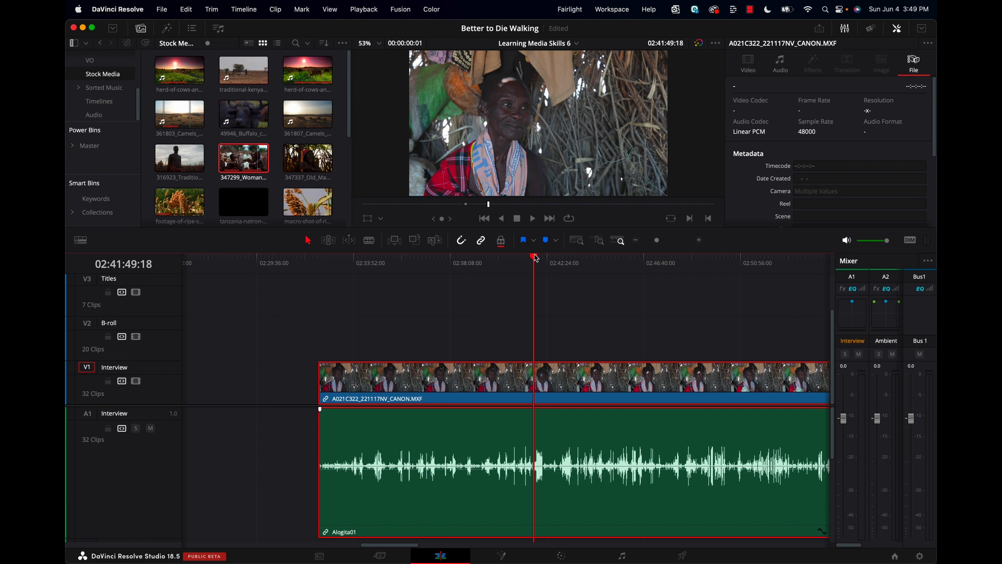
left_click(540, 258)
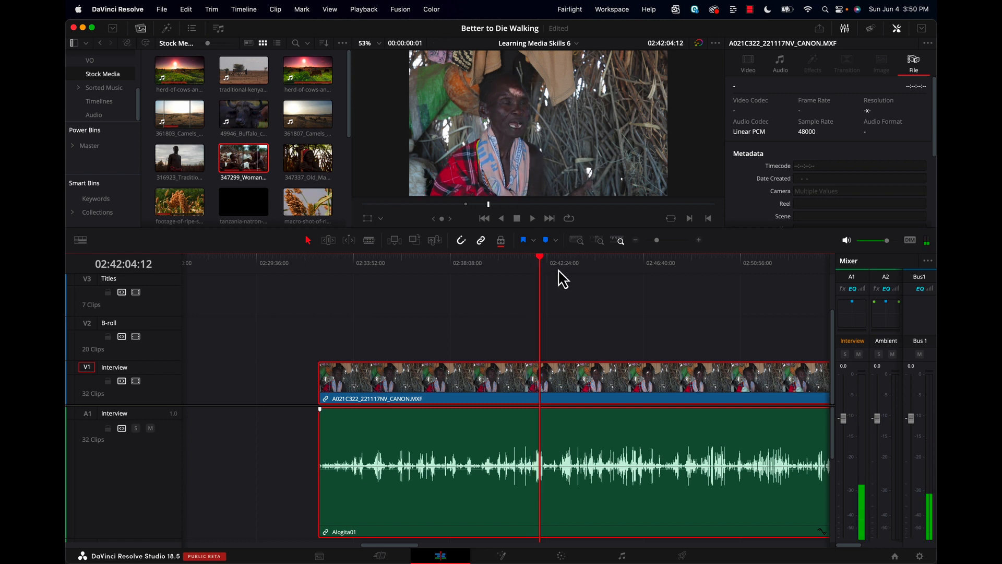
left_click_drag(541, 258, 536, 269)
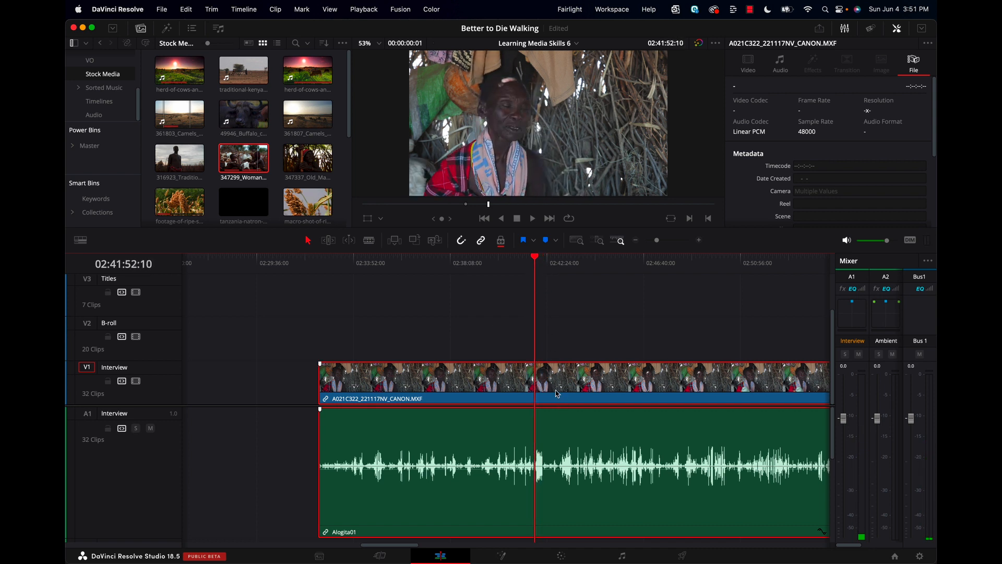
left_click_drag(538, 258, 536, 262)
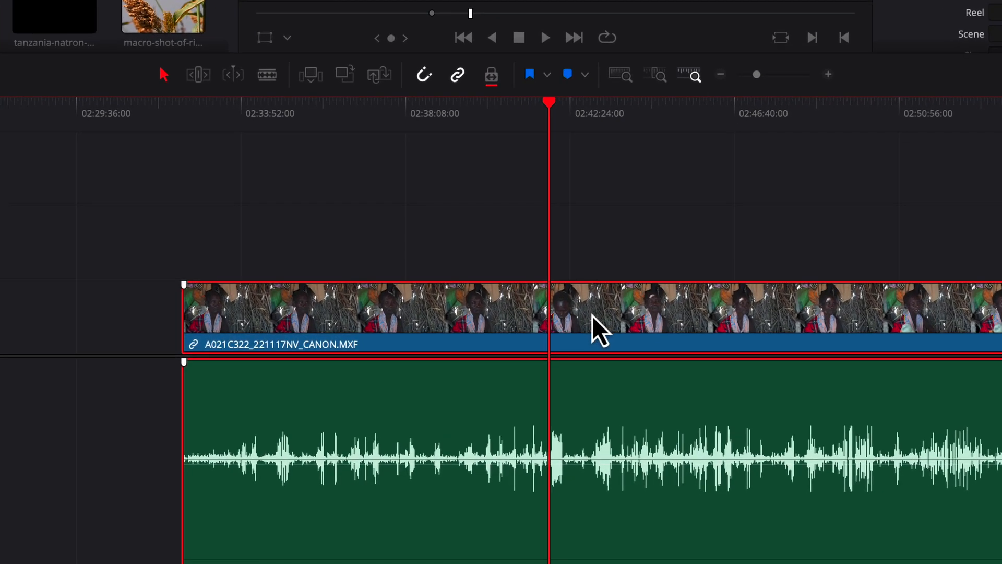
Split the long interview clip at about 02:41:50 and 02:42:16, and copy the section between the cuts
key("ctrl+b")
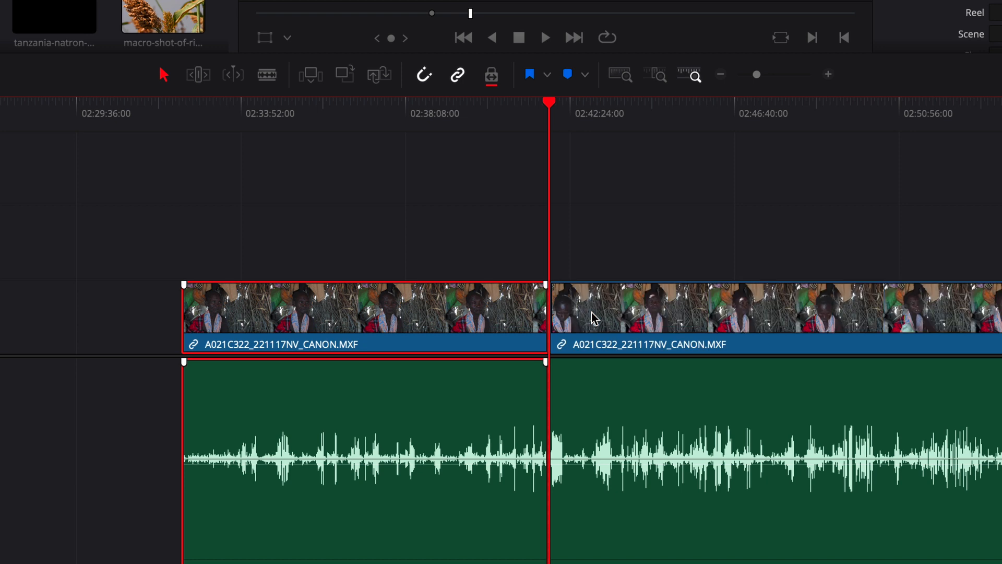
left_click(566, 119)
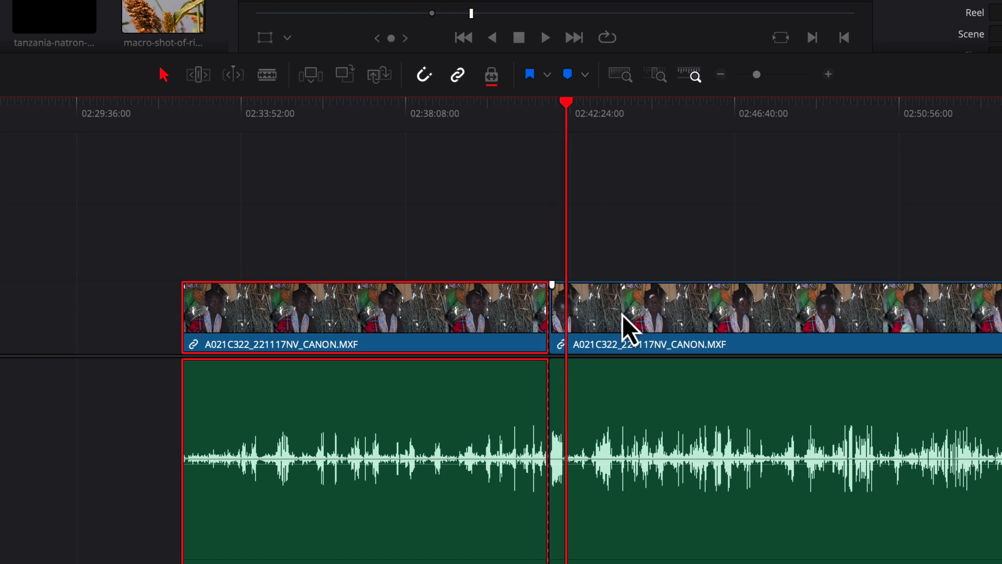
key("ctrl+b")
left_click(557, 308)
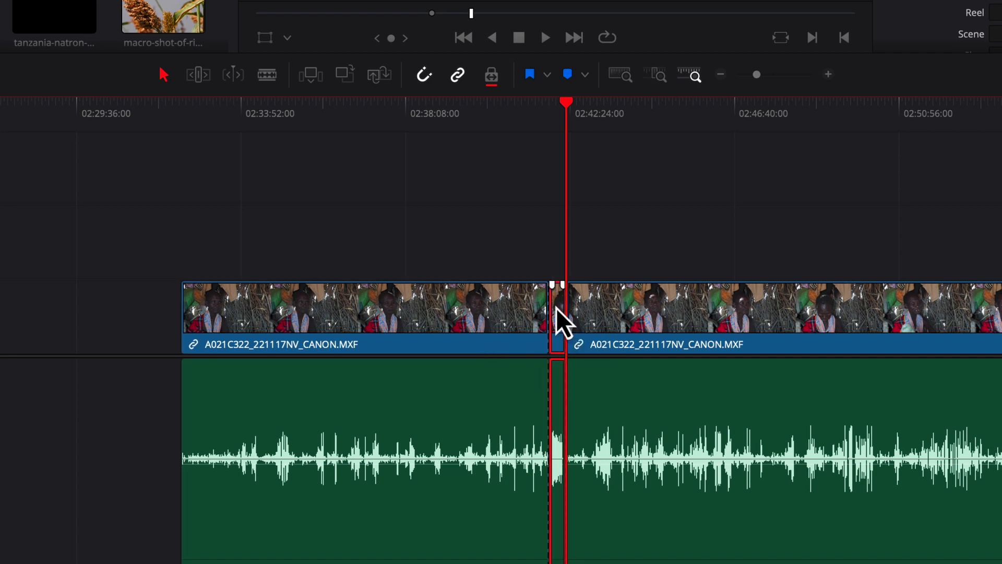
key("super+c")
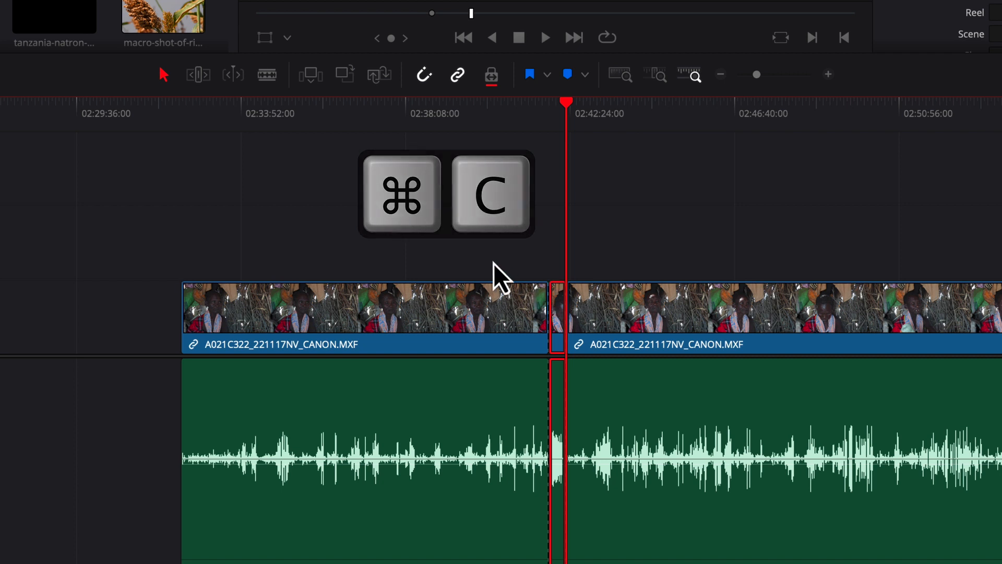
Paste the copied interview section after the milking B-roll, at about 02:23:59 on the Interview track
scroll(494, 263, "down", 4)
left_click_drag(346, 118, 320, 130)
scroll(546, 170, "up", 5)
scroll(546, 170, "up", 5)
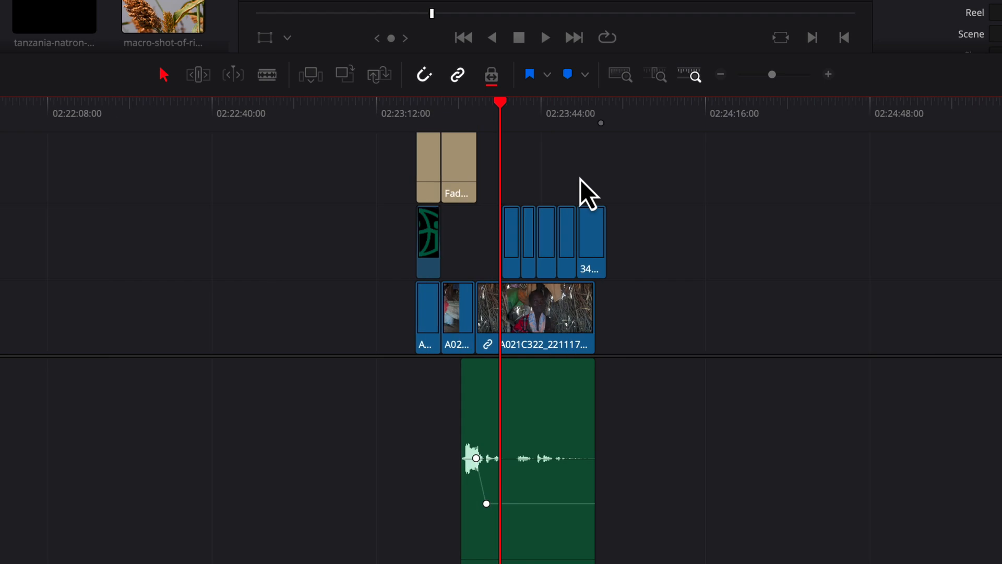
left_click_drag(617, 139, 720, 139)
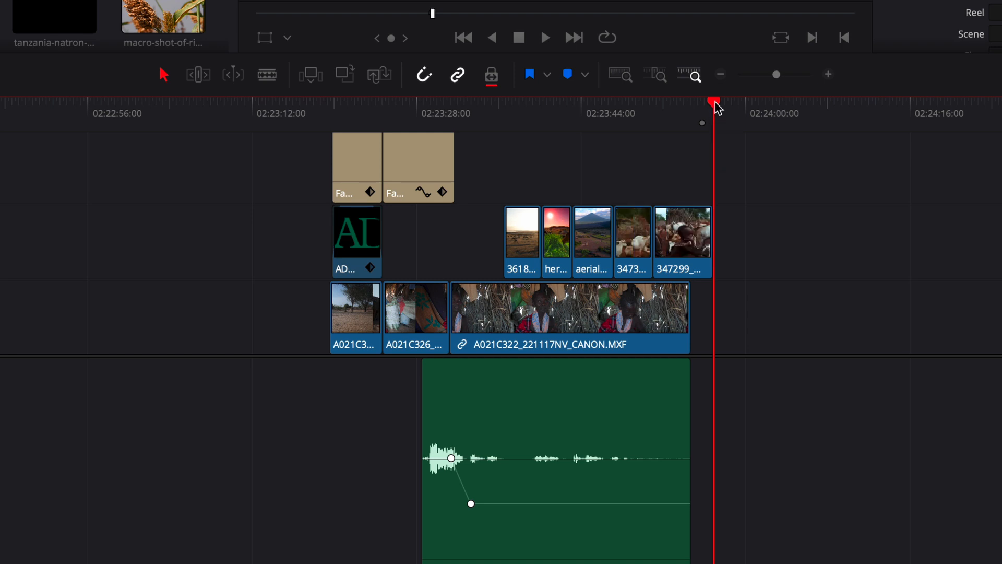
key("super+v")
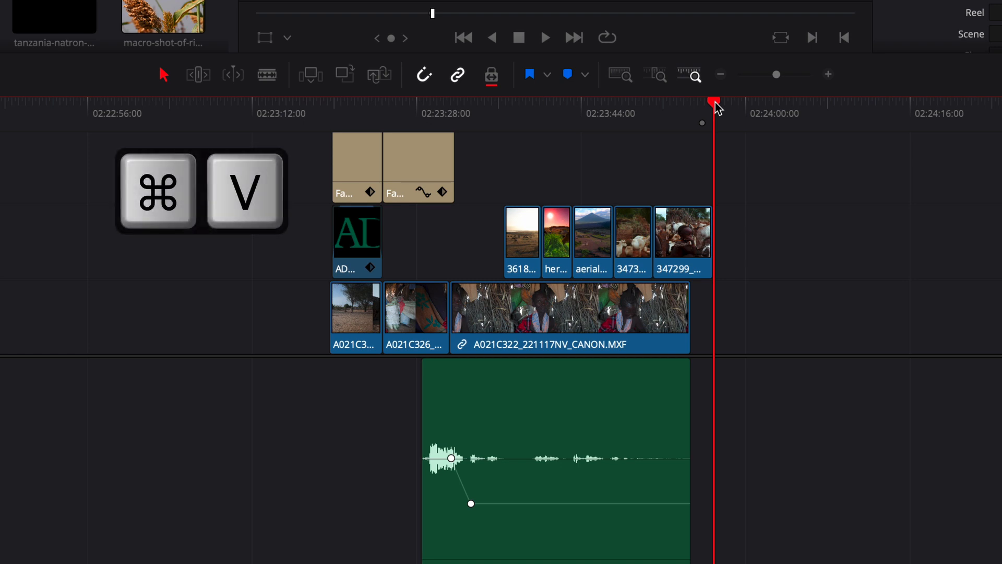
key("shift+Left")
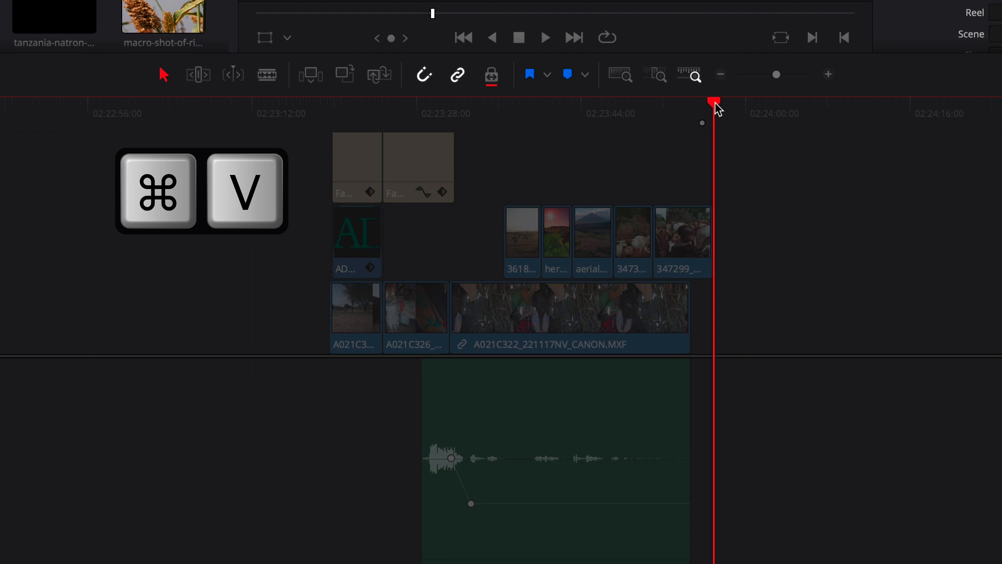
left_click_drag(716, 105, 734, 135)
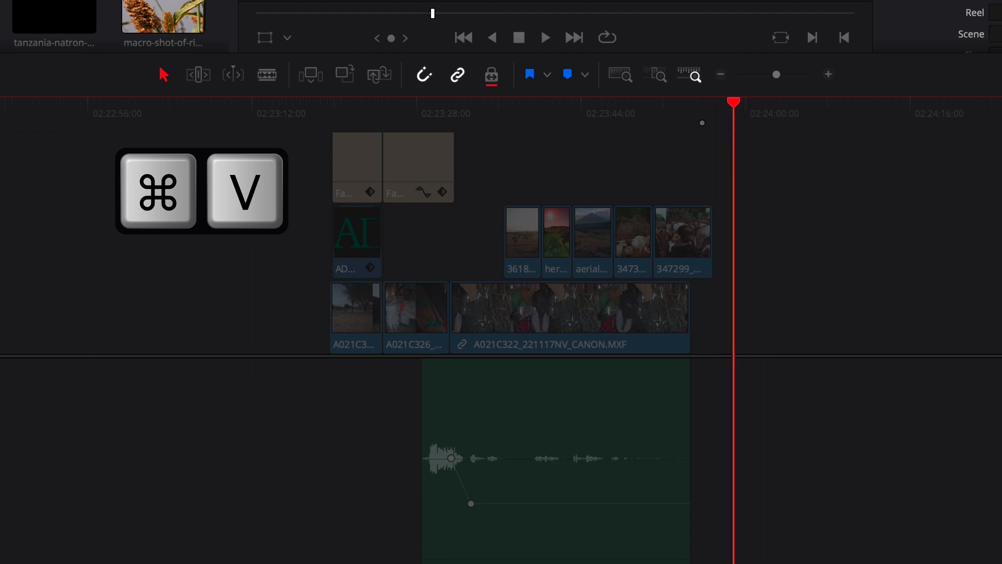
key("super+v")
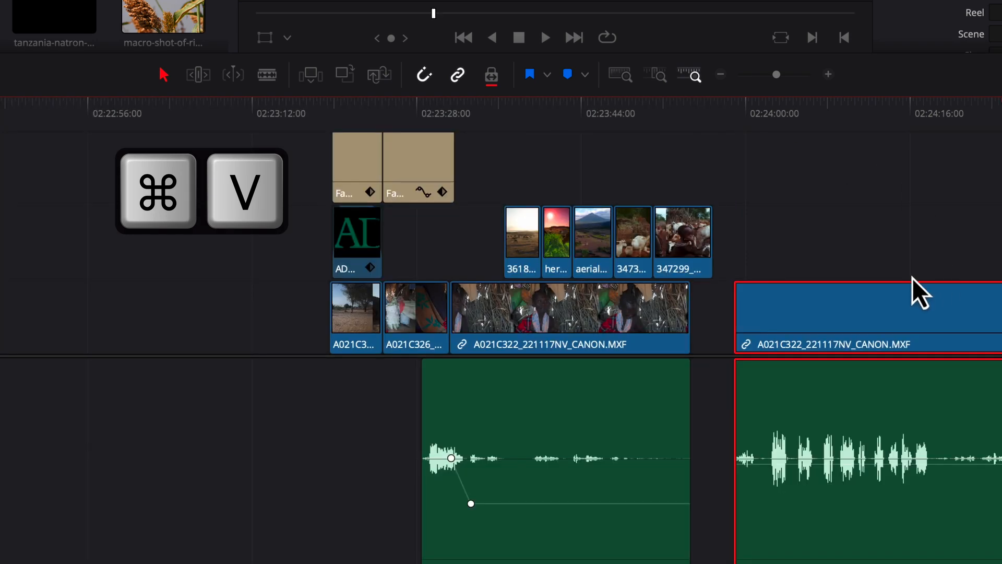
left_click_drag(846, 125, 746, 152)
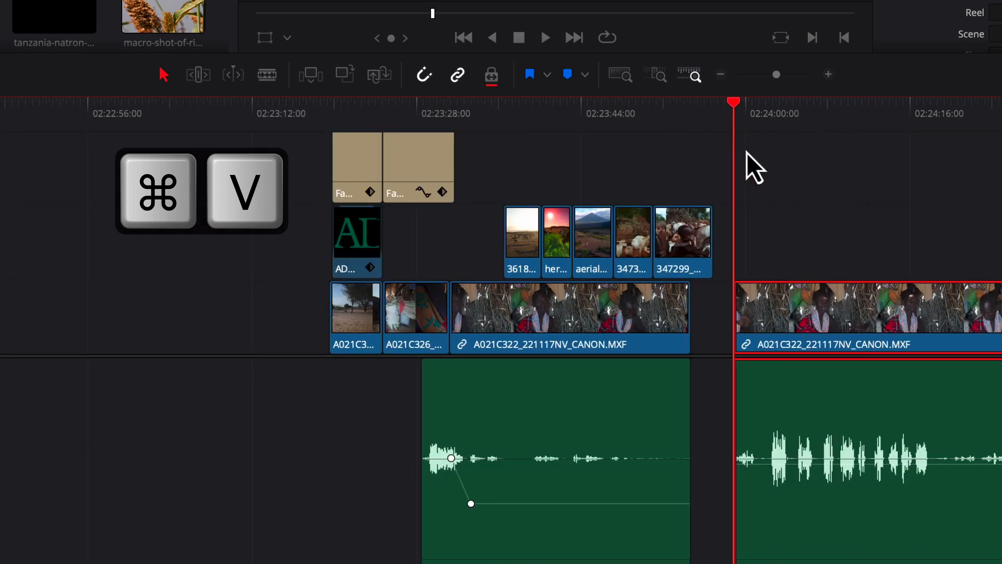
Move the pasted interview section earlier to start at about 02:23:56 and lower its audio level beneath the voice-over
left_click_drag(747, 320, 774, 322)
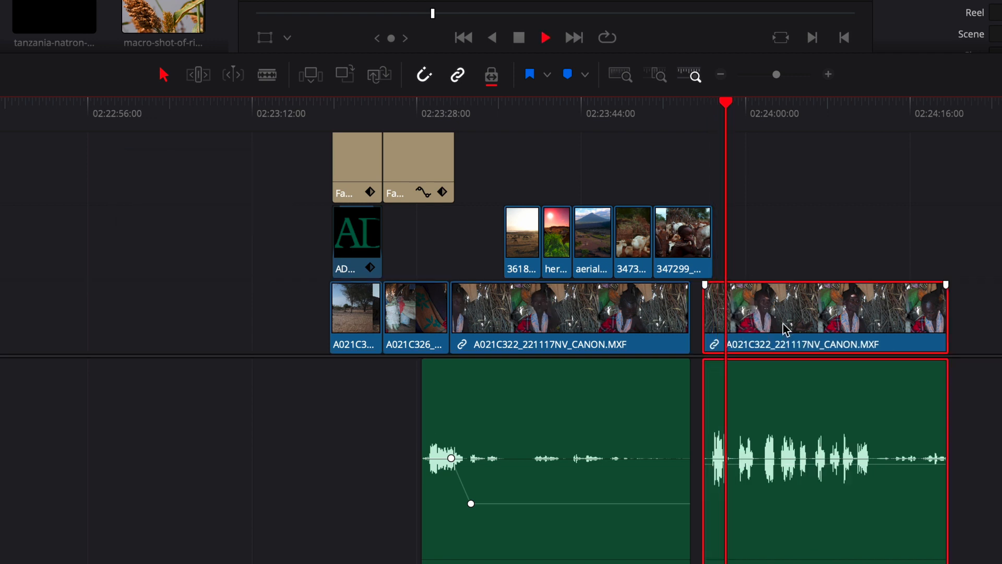
key("space")
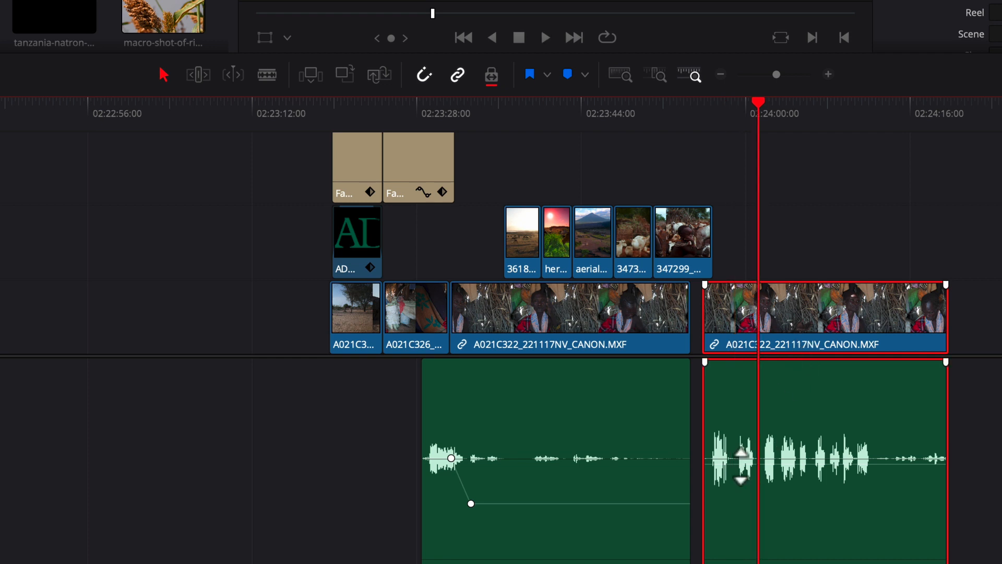
left_click_drag(740, 467, 738, 501)
Play back the pasted interview section from its start to 02:24:03:13 and lower its volume slightly further
left_click_drag(764, 108, 699, 144)
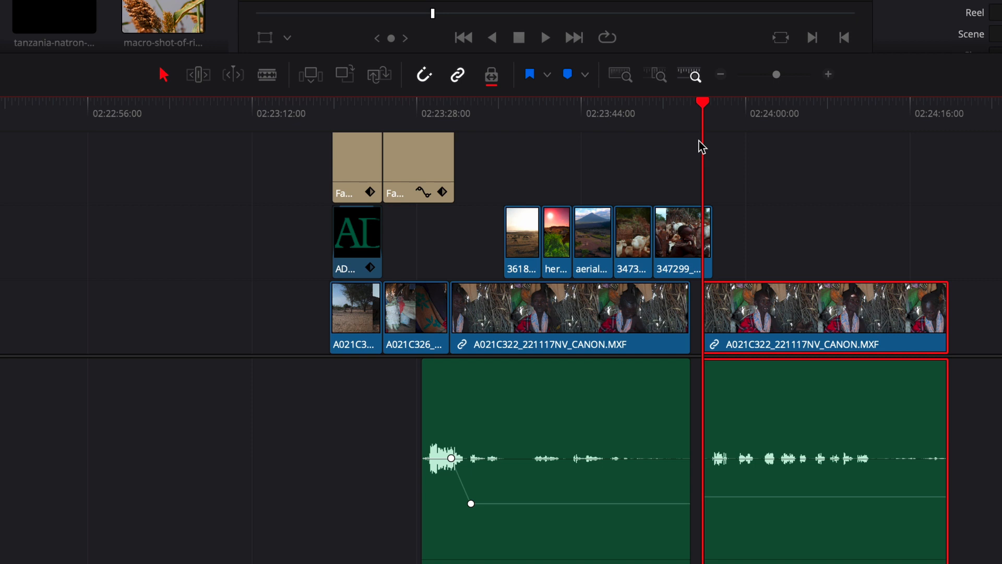
key("space")
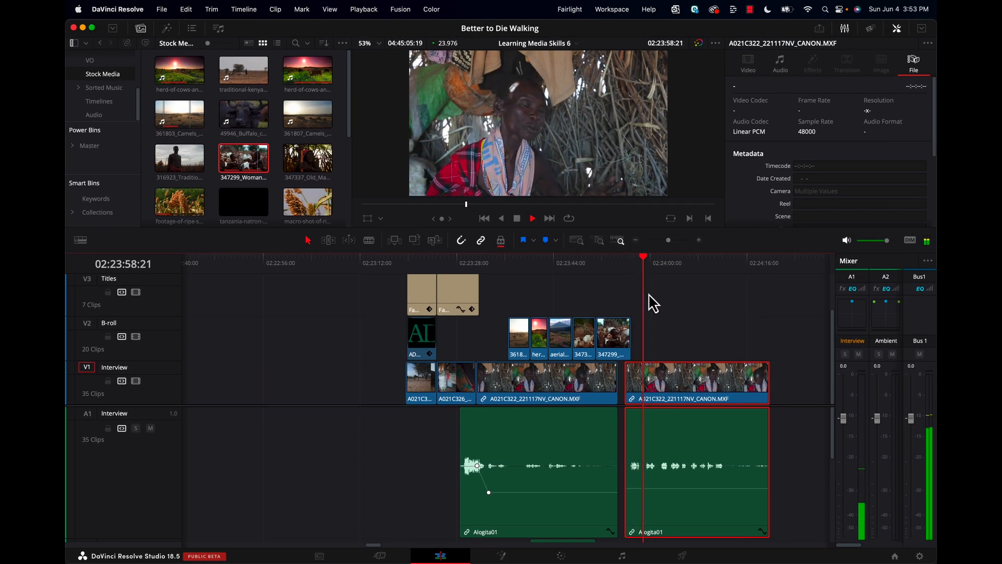
key("space")
left_click_drag(647, 489, 645, 491)
key("space")
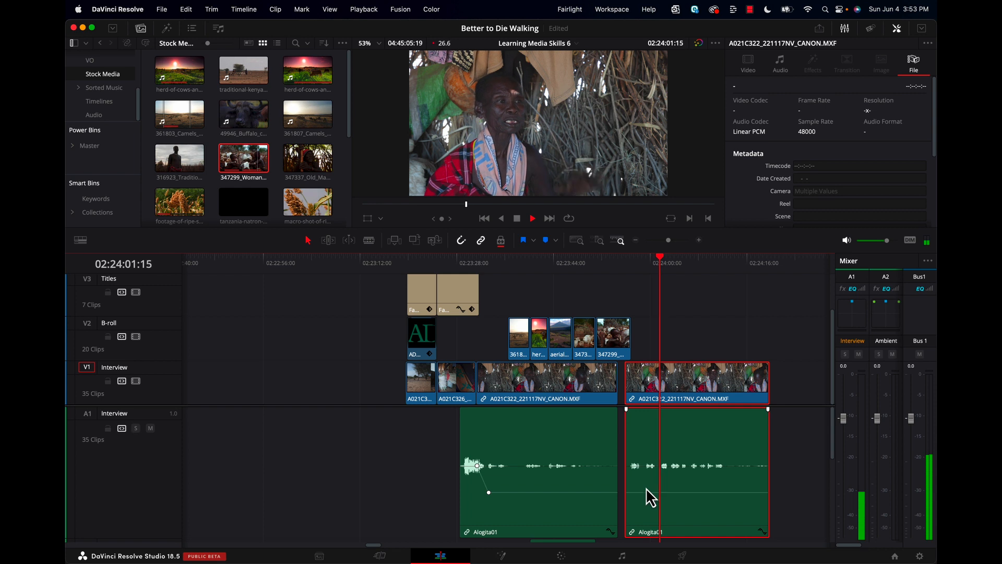
key("space")
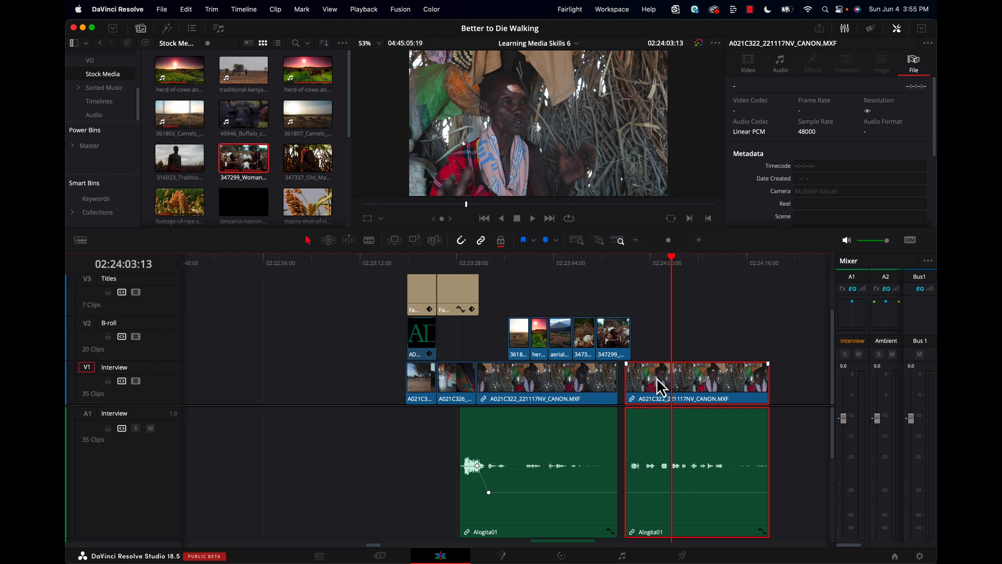
Trim about five seconds from the pasted interview section's start and move it back to about 02:23:57, after the milking clip
left_click(624, 378)
left_click_drag(624, 378, 658, 380)
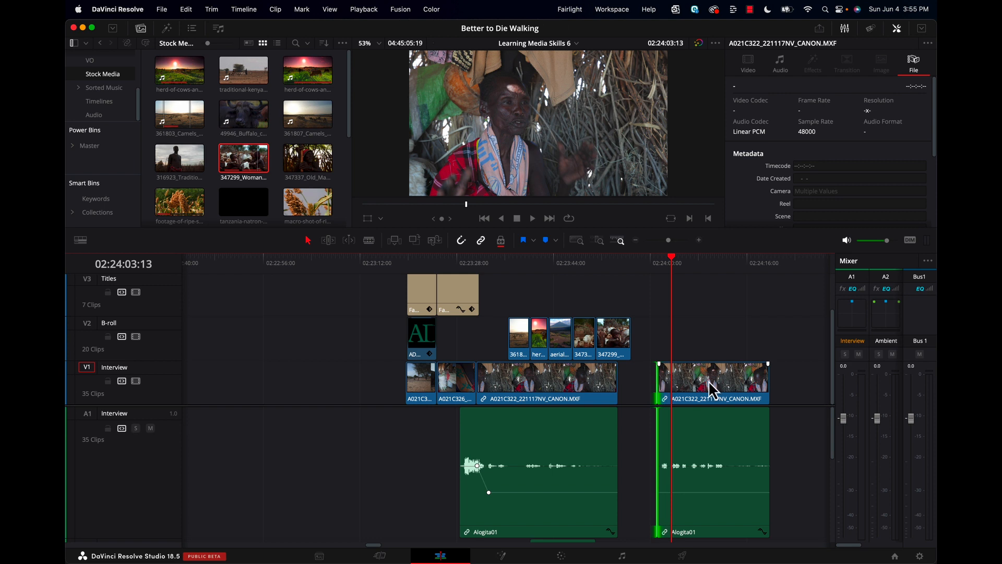
left_click_drag(710, 385, 688, 383)
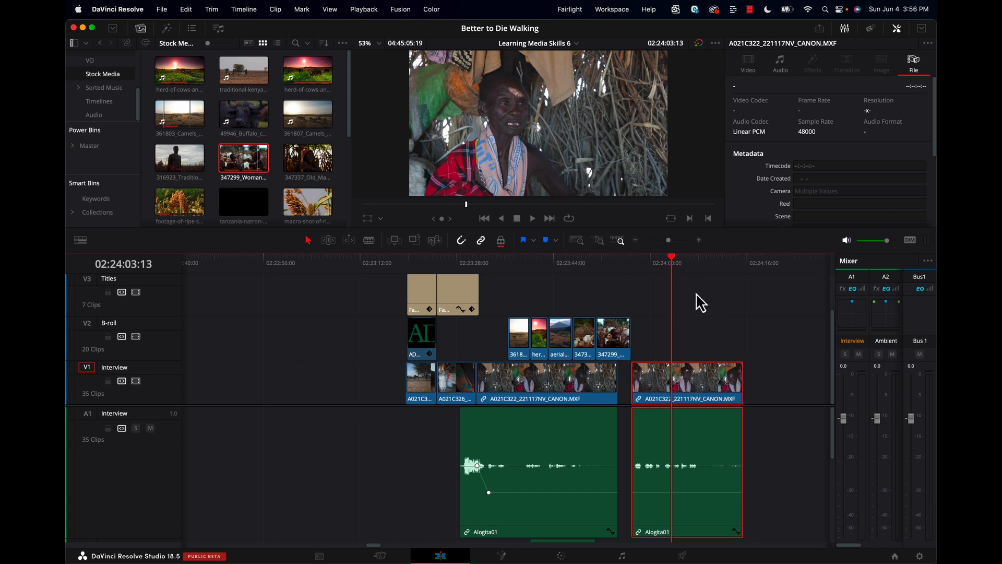
Play back the trimmed interview section from the end of the milking clip to 02:24:03:05
left_click(673, 259)
left_click_drag(674, 260, 619, 279)
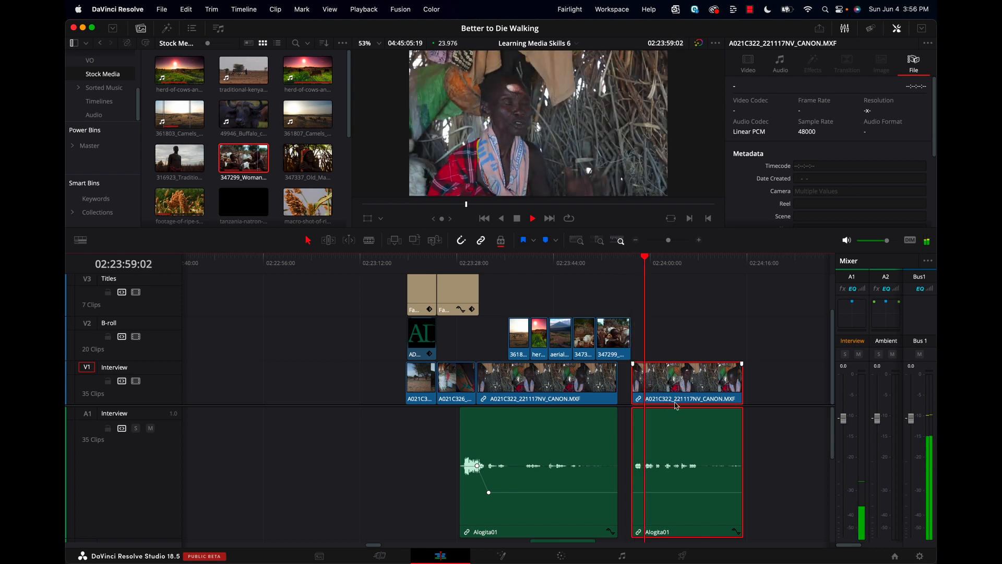
key("space")
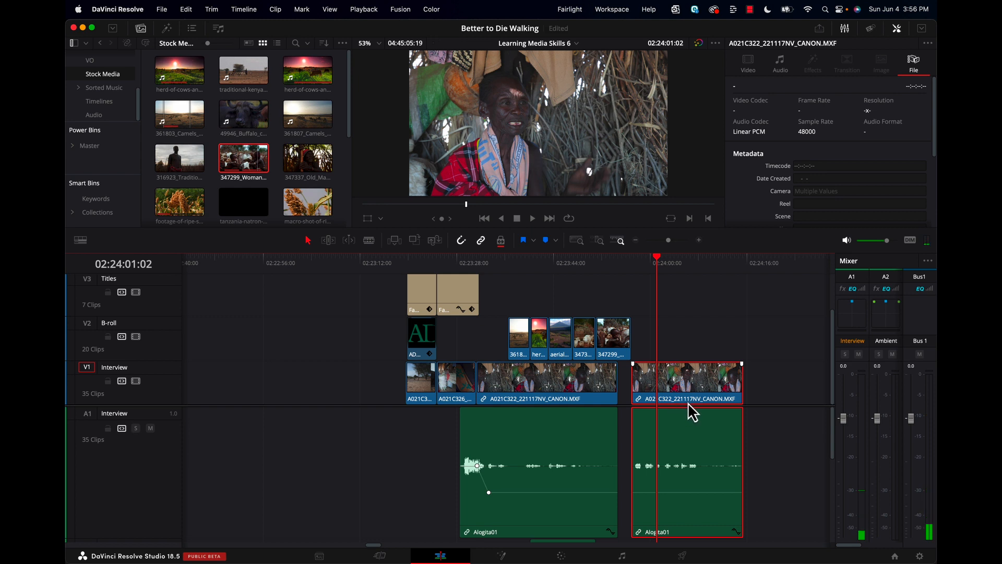
key("space")
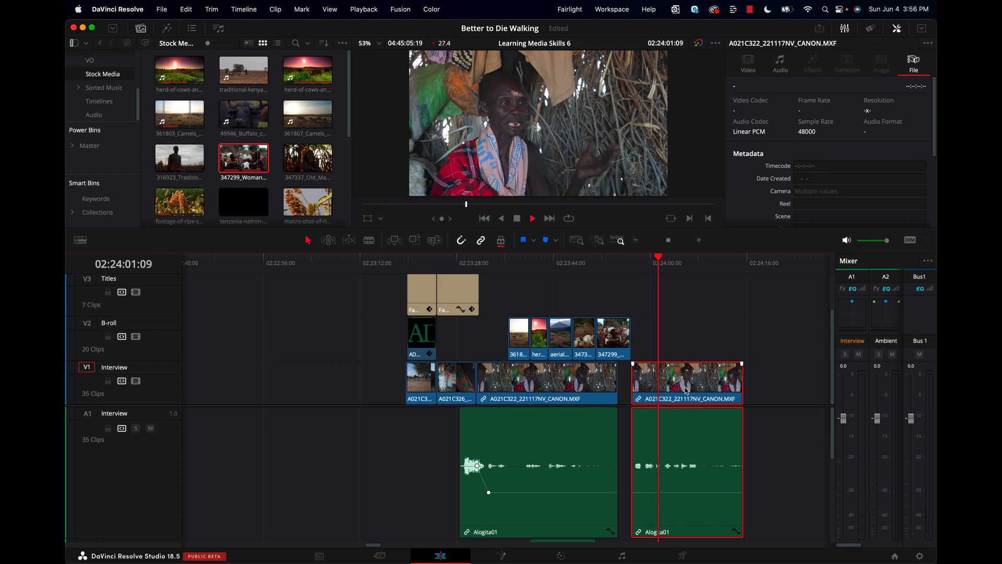
key("space")
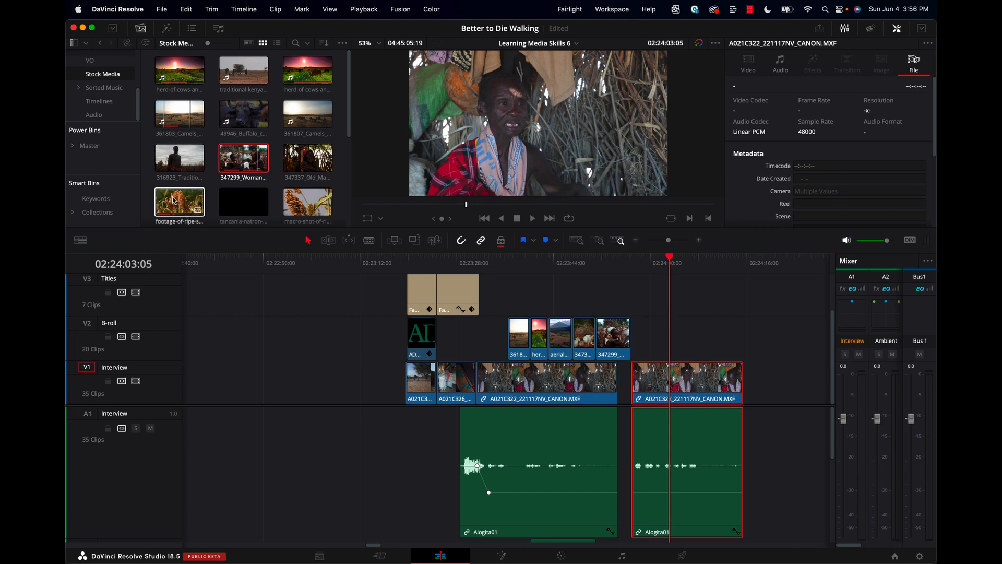
Place the ripe-sorghum footage on the B-roll track at about 02:24:01 and play it back to 02:24:04:18
left_click_drag(174, 201, 695, 346)
left_click(641, 259)
key("Down")
key("space")
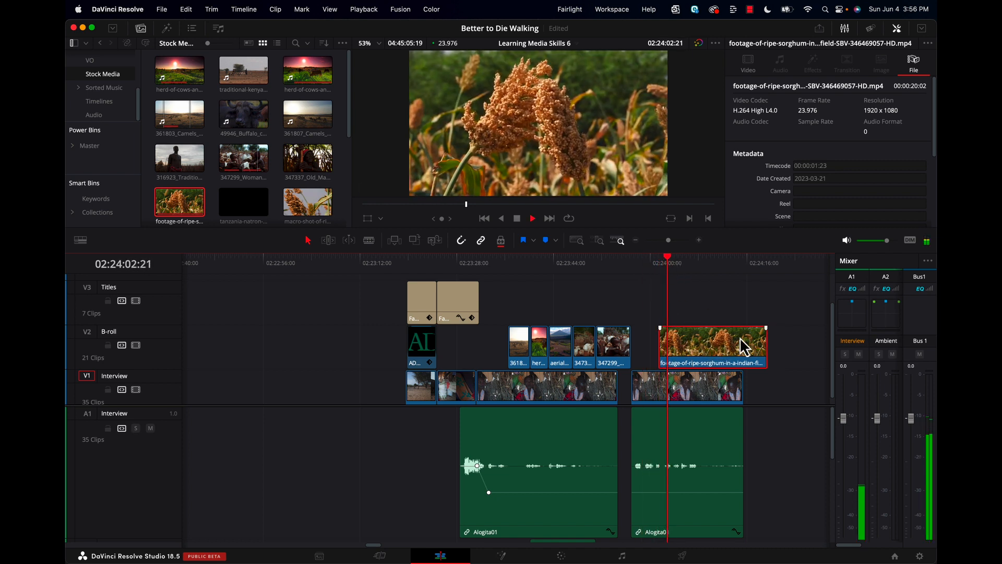
key("space")
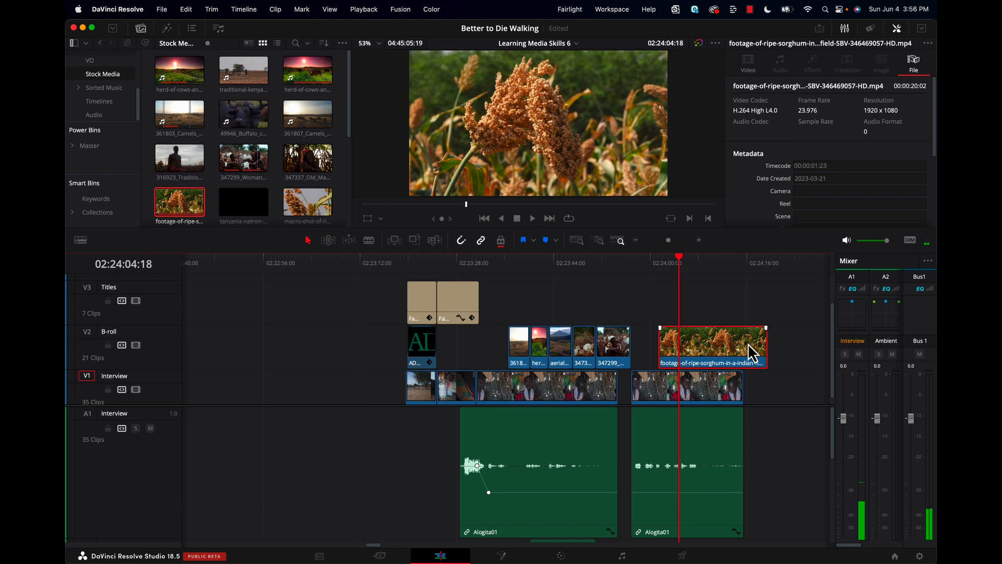
Split the voice-over at 02:24:03:20 and ripple-trim the pause from the start of the section after the cut
key("space")
key("space")
left_click_drag(833, 425, 834, 478)
left_click_drag(708, 287, 672, 334)
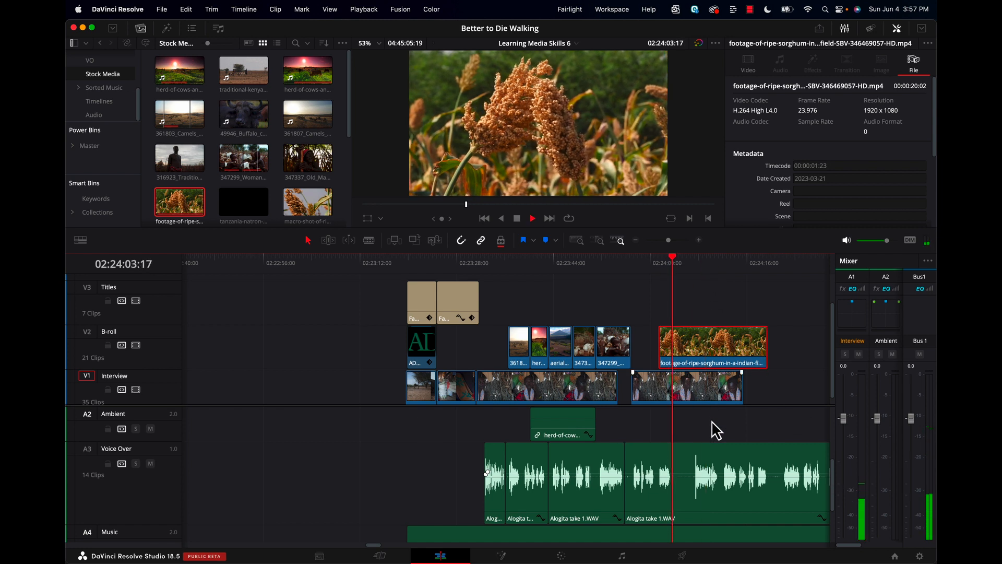
left_click(678, 470)
key("super+b")
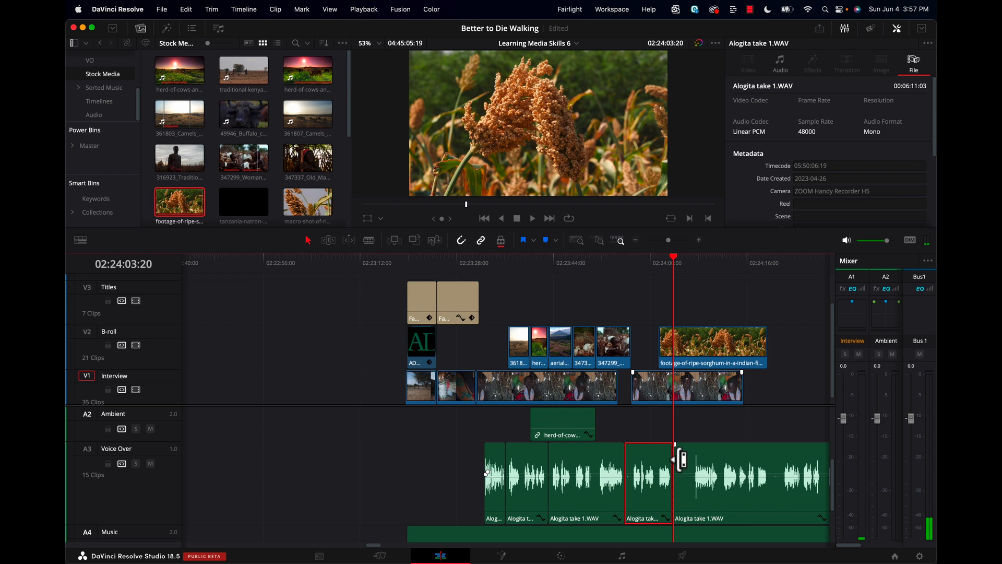
left_click_drag(677, 459, 712, 461)
Play back the tightened voice-over and trim the end of the ripe-sorghum B-roll clip to 02:24:08:21
key("space")
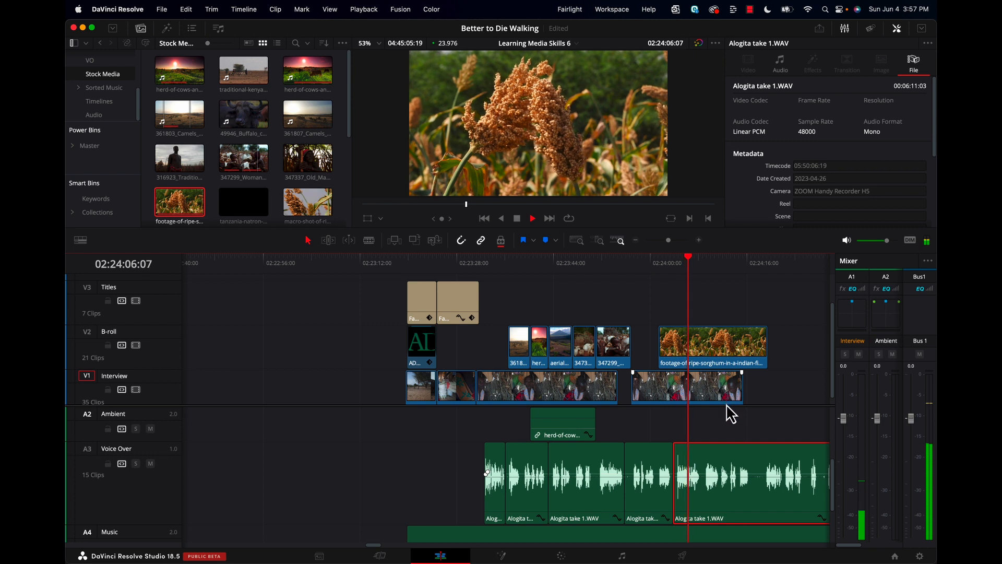
key("space")
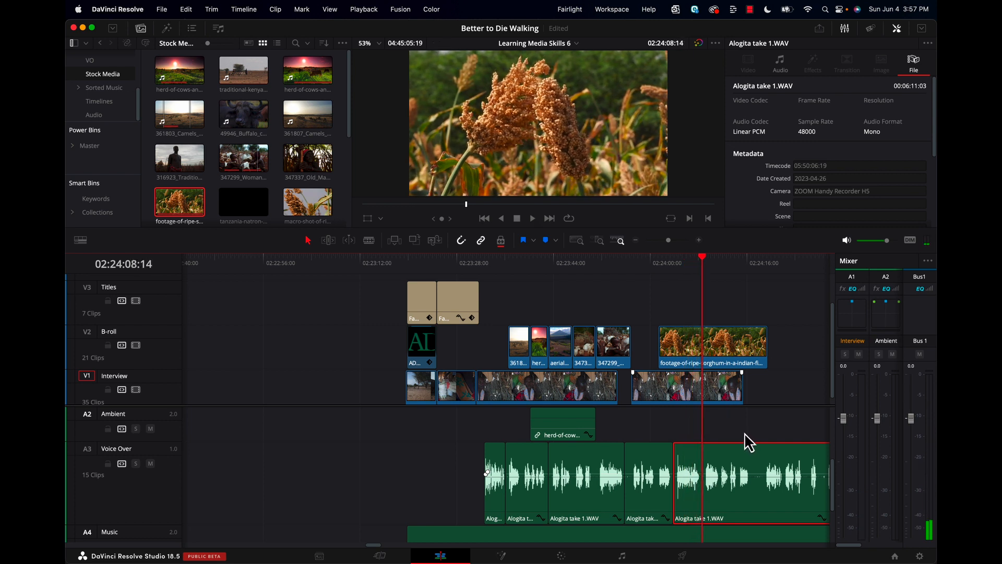
key("space")
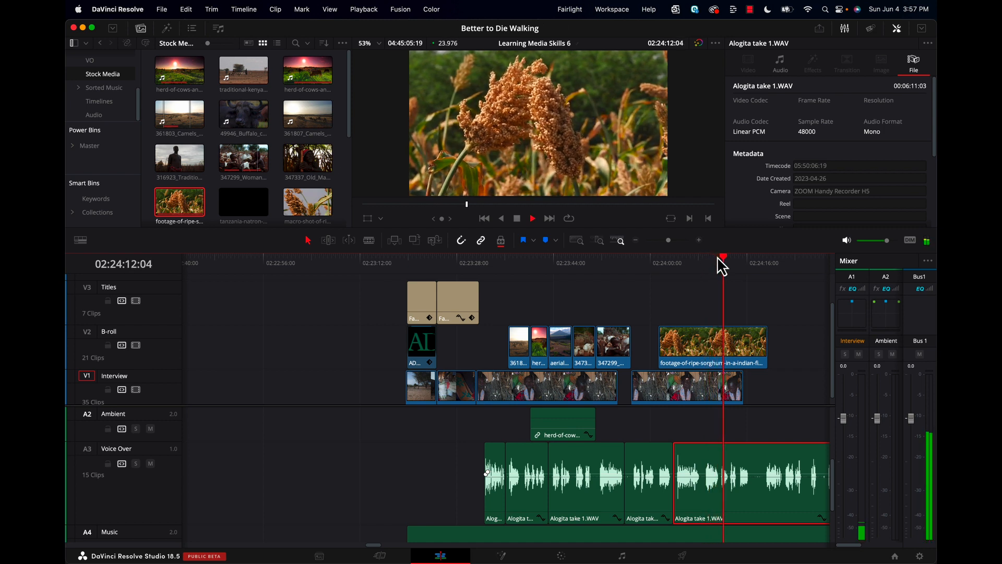
left_click(704, 267)
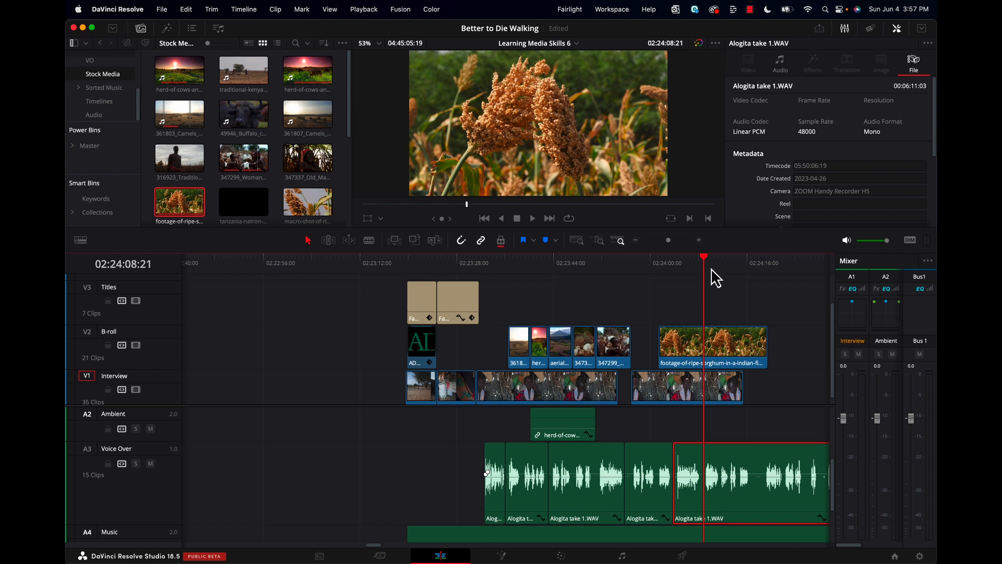
left_click_drag(763, 346, 703, 355)
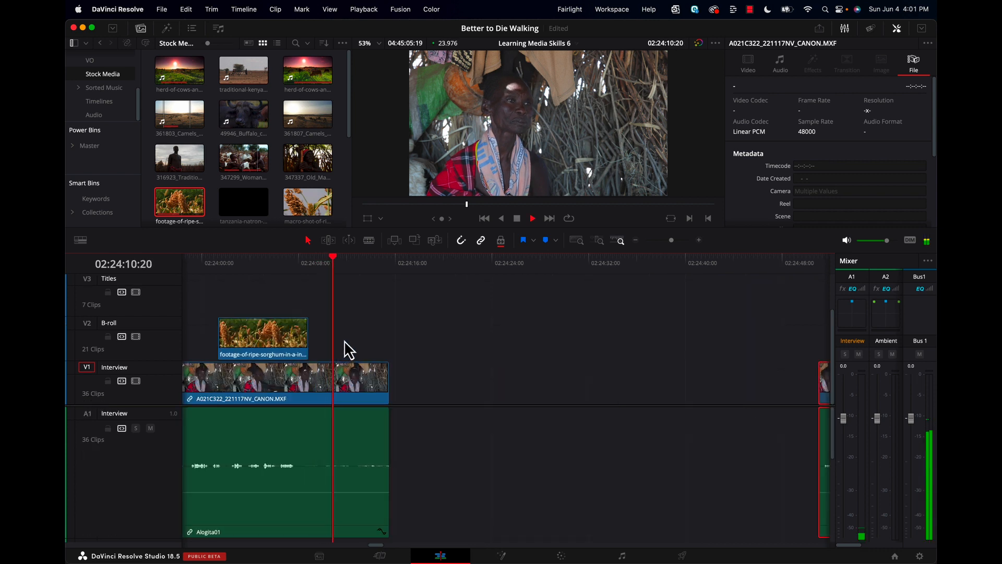
Trim the interview section's end to 02:24:08:21 and move the next interview clip back to start directly after it
left_click(348, 260)
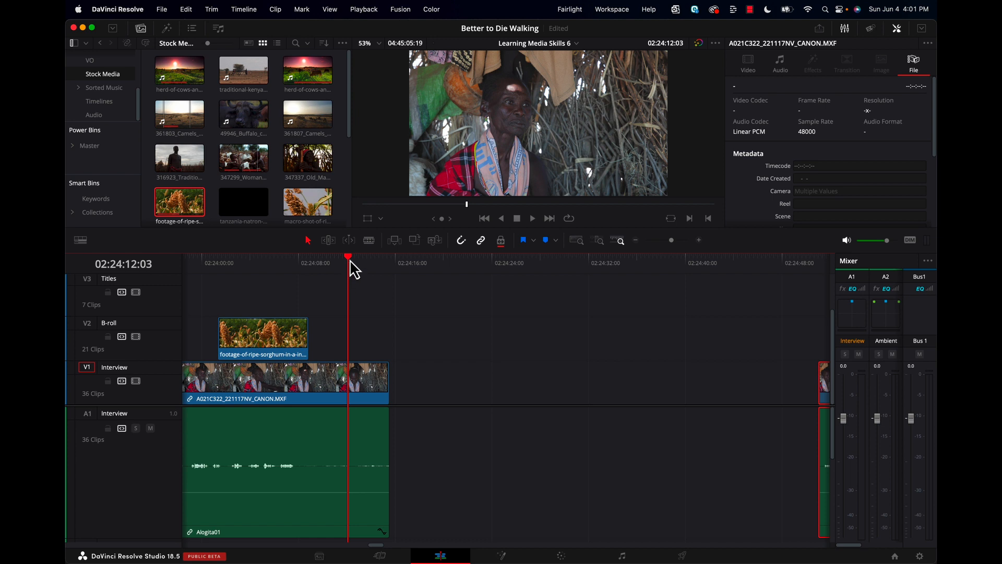
left_click_drag(349, 261, 308, 272)
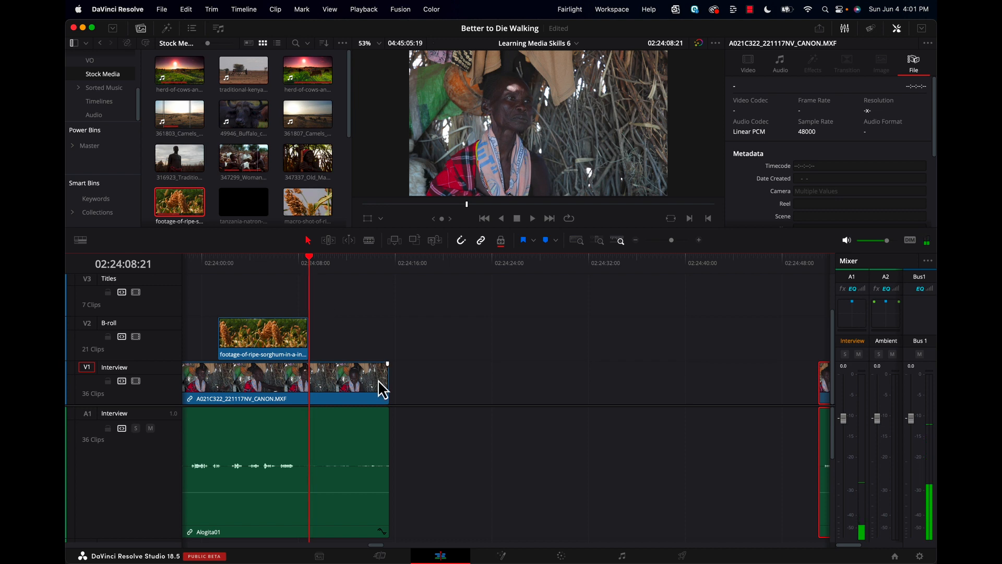
left_click_drag(384, 382, 308, 381)
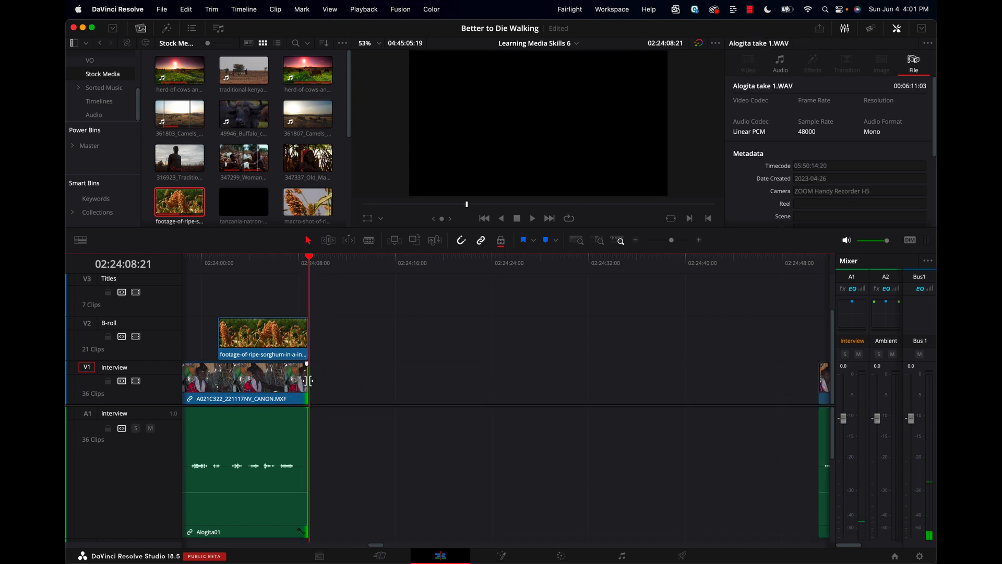
key("super+minus")
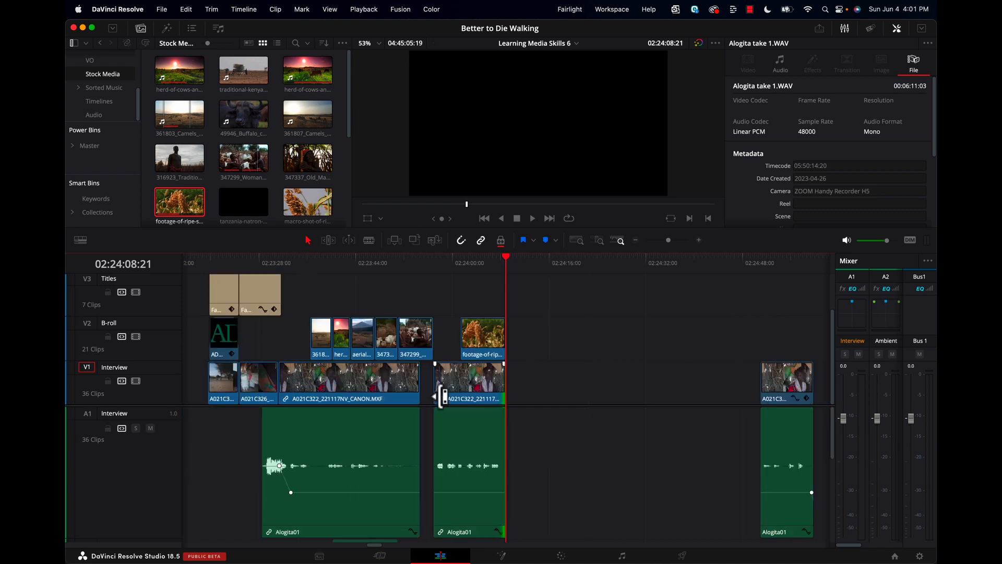
left_click_drag(653, 386, 527, 395)
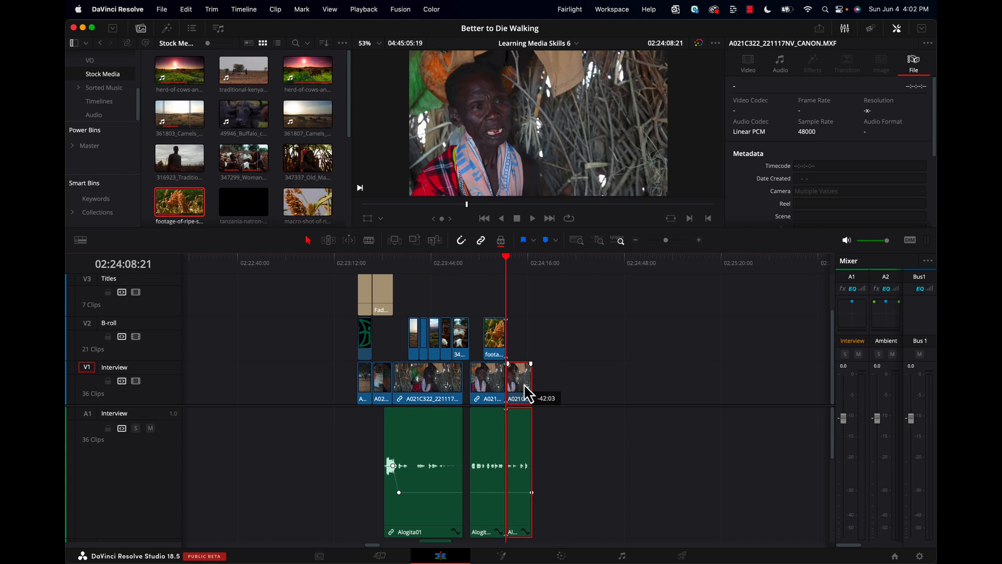
Play back the moved interview clip from 02:24:08:21 to about 02:24:15:18
key("super+equal")
key("super+equal")
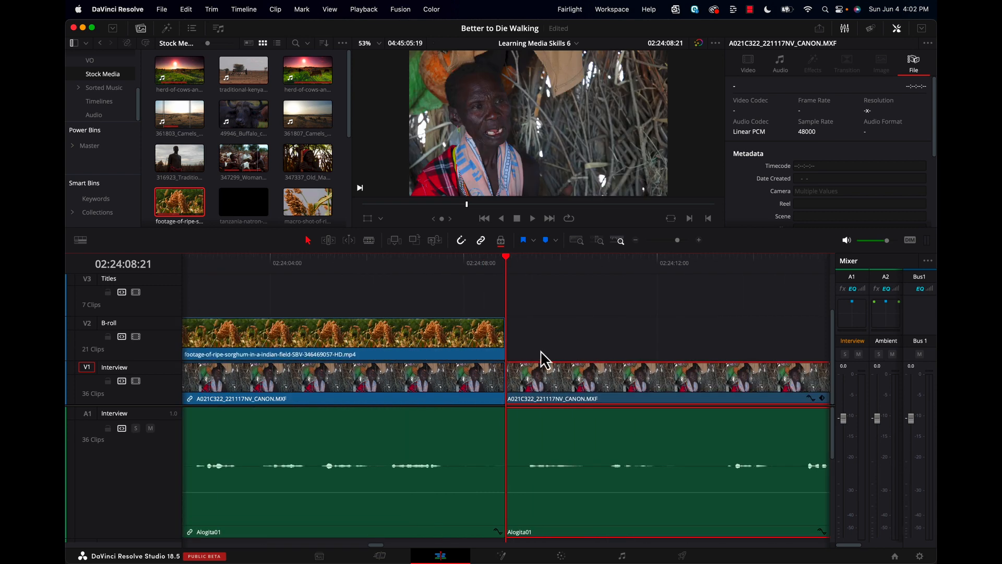
key("space")
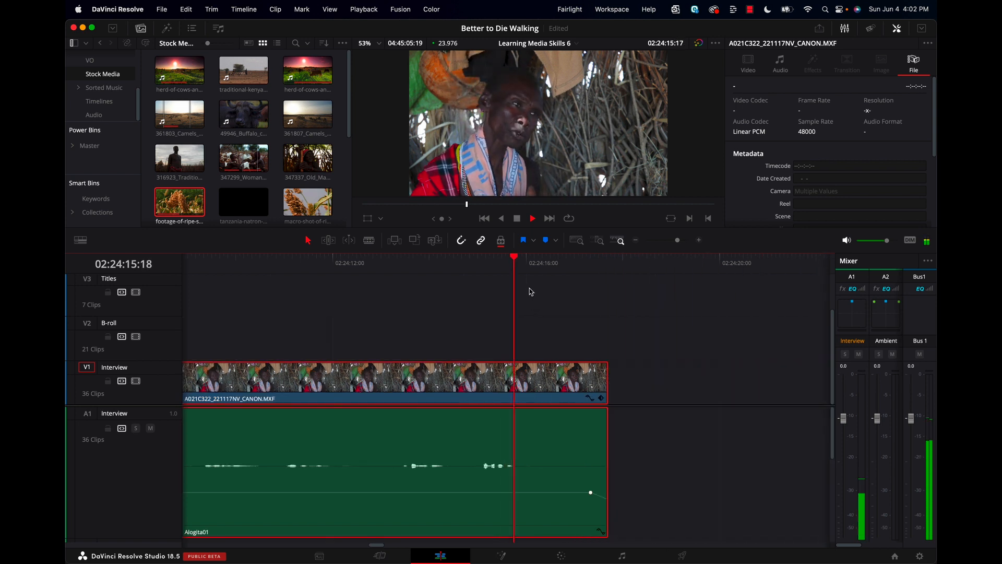
key("space")
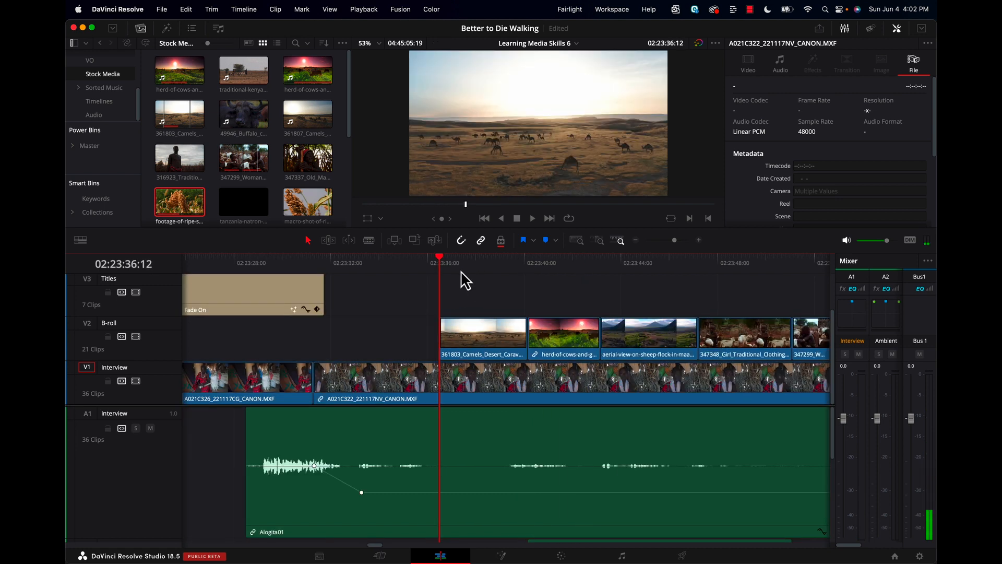
Review the B-roll from the camel clip's start at 02:23:36:12 into the herd-of-cows clip, and return to 02:23:38:17
key("space")
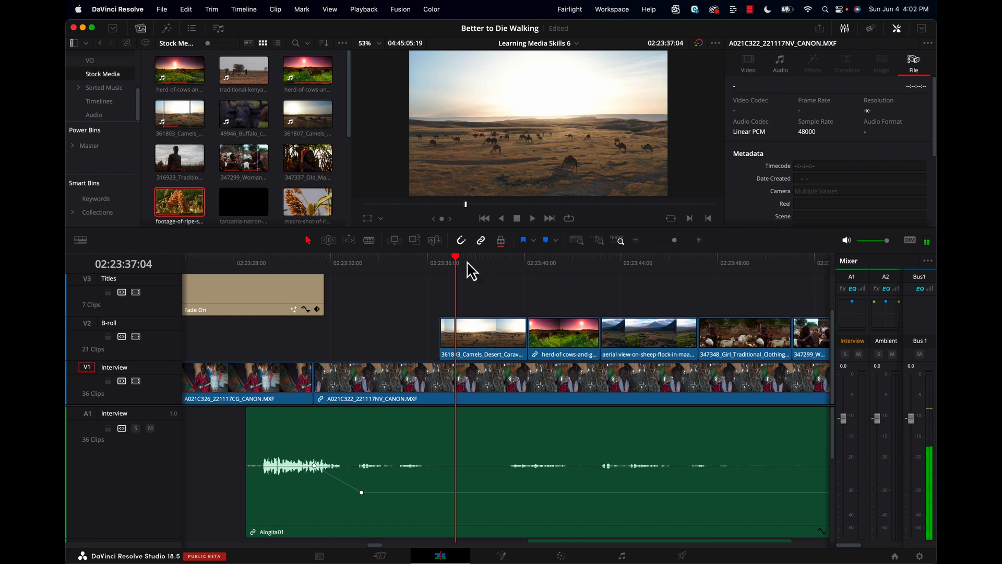
left_click_drag(462, 267, 437, 264)
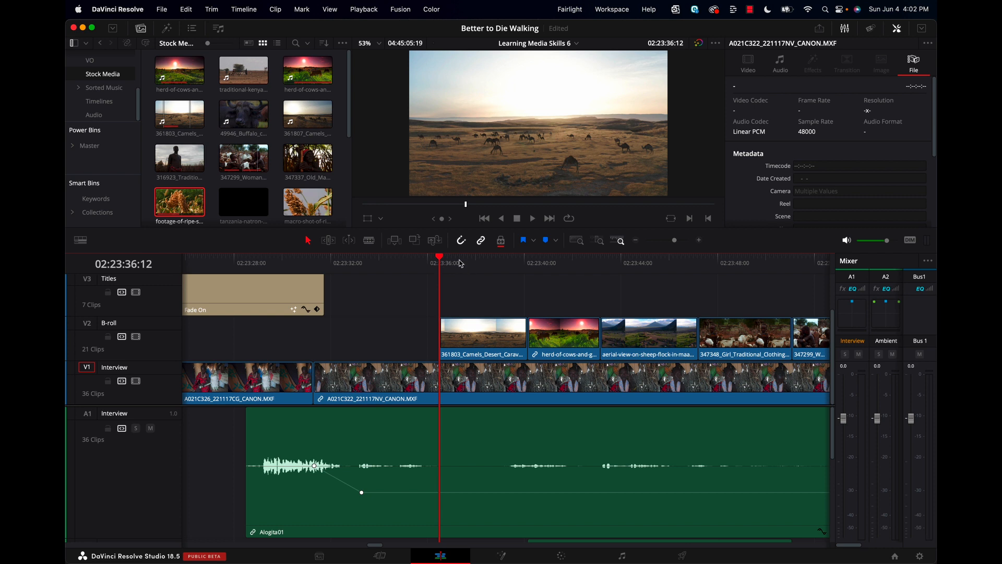
left_click_drag(481, 261, 501, 270)
key("space")
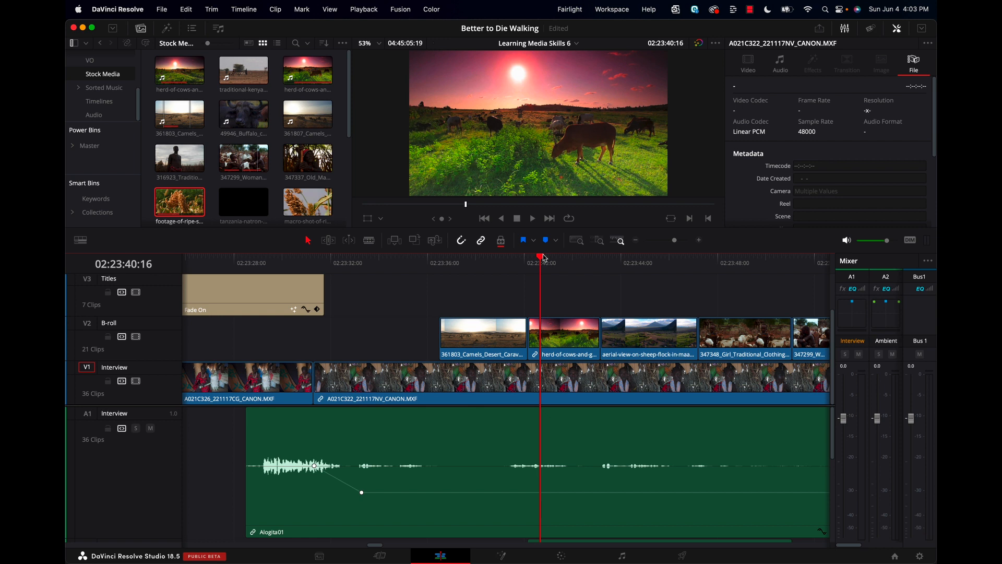
left_click_drag(544, 260, 497, 273)
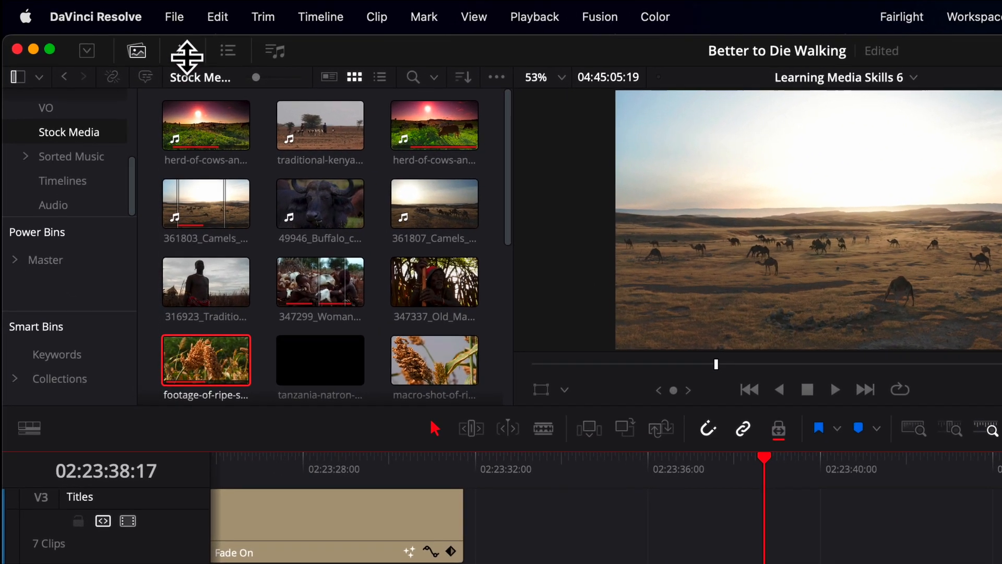
Browse the video transitions in the effects library, including the Iris, Shape, Fusion, Brush and Camera groups, and preview Heart, Brush 05 and Cross Dissolve
left_click(185, 52)
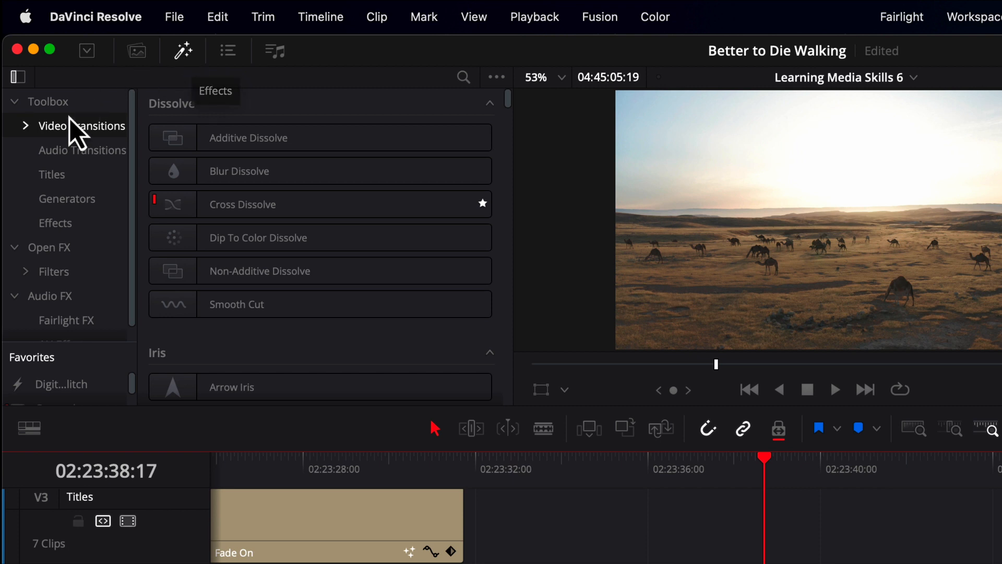
left_click(28, 132)
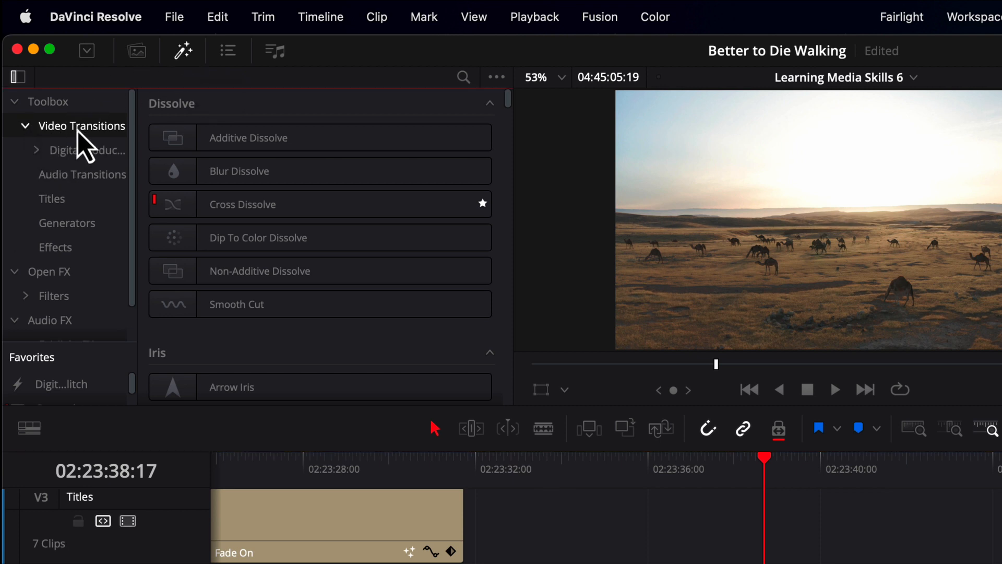
left_click(28, 131)
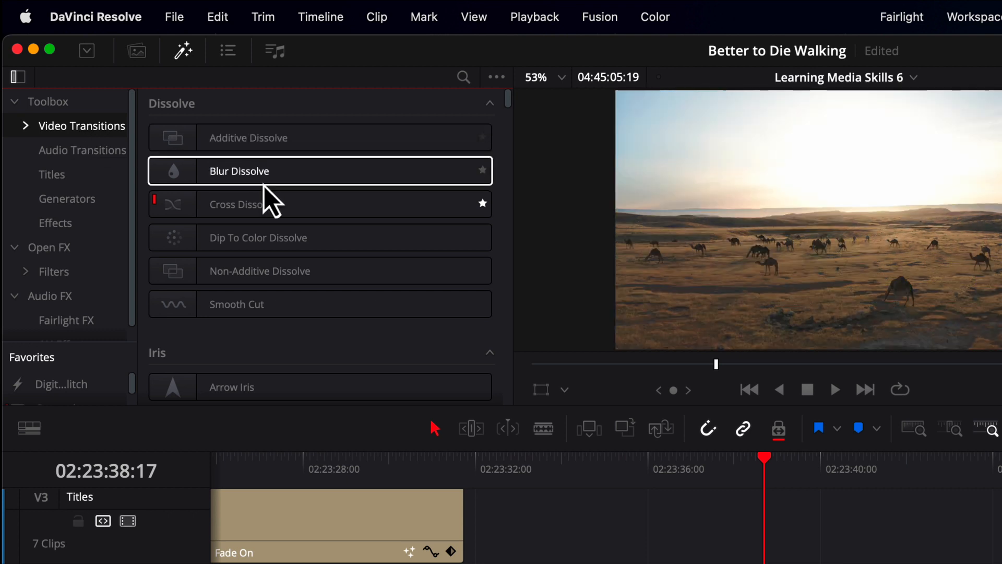
scroll(278, 230, "down", 10)
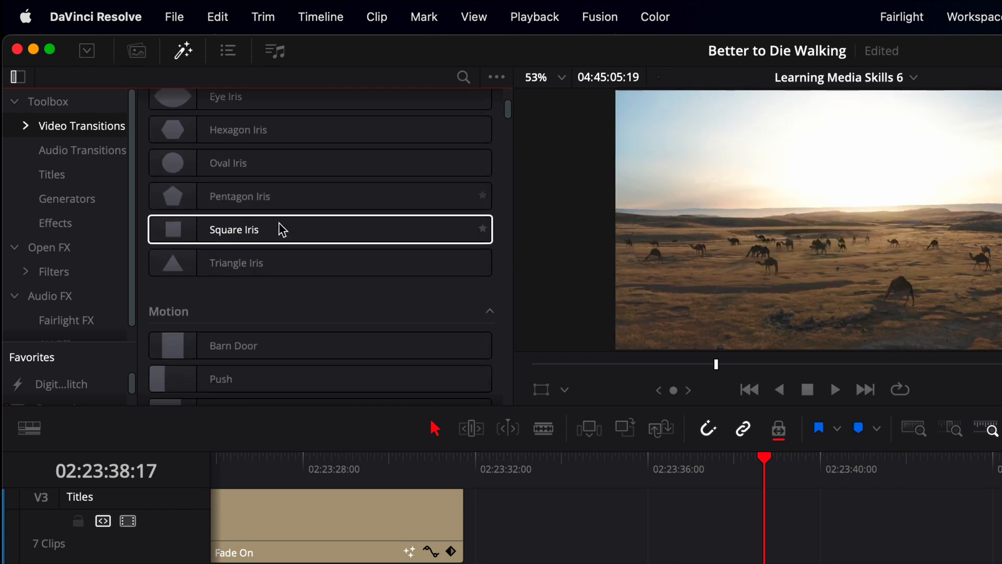
scroll(278, 222, "down", 12)
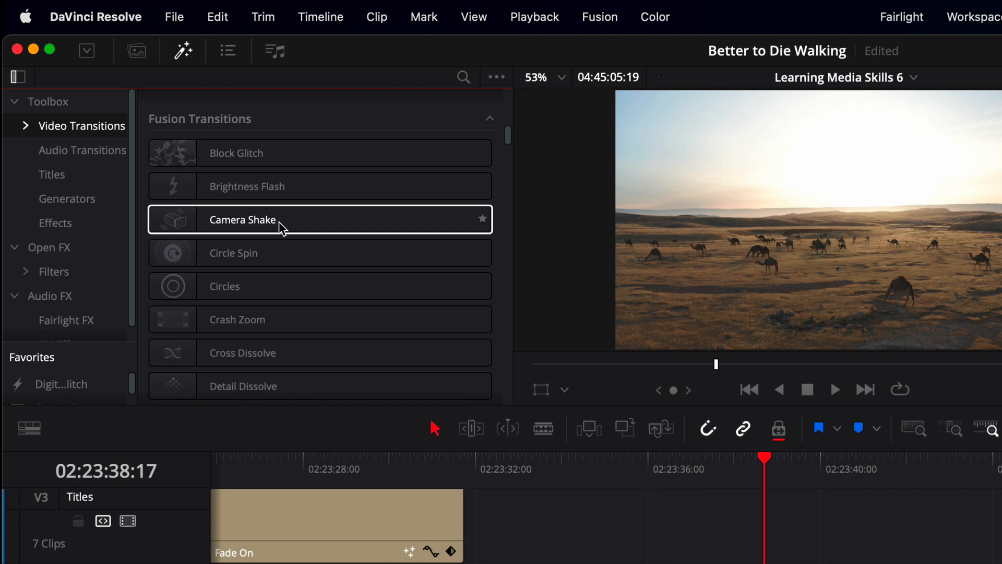
scroll(286, 312, "up", 12)
scroll(285, 300, "down", 2)
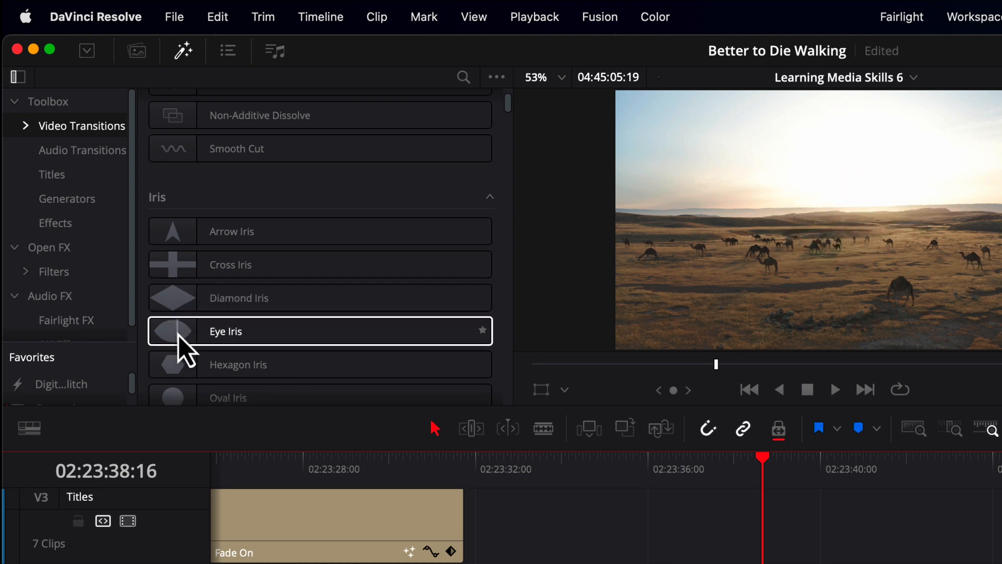
scroll(180, 349, "down", 3)
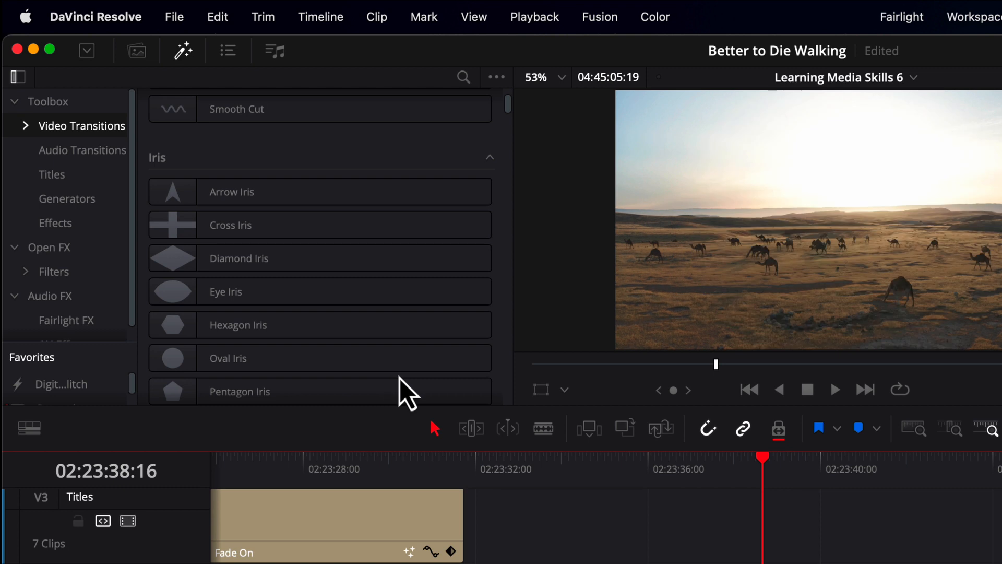
scroll(304, 336, "down", 10)
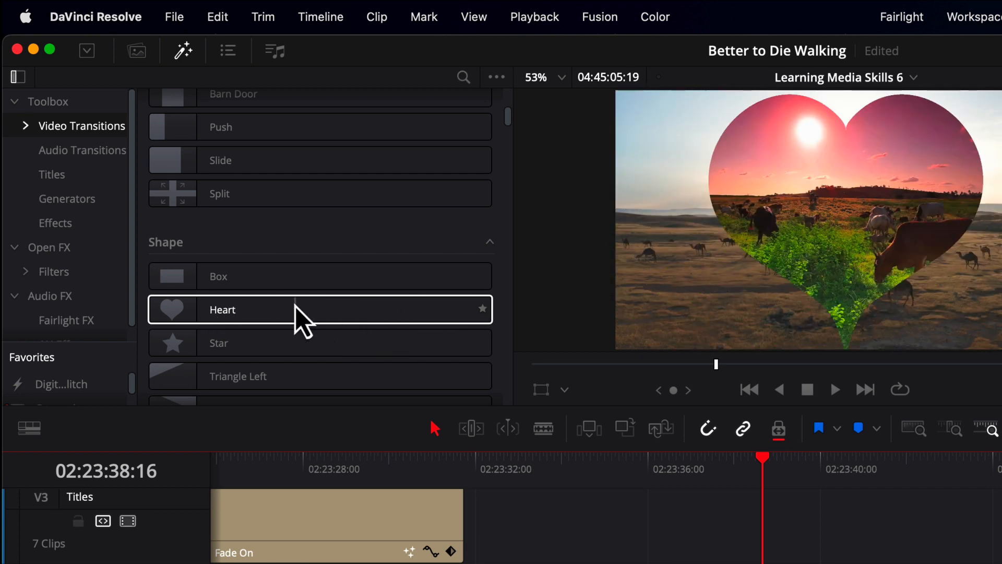
scroll(298, 307, "down", 10)
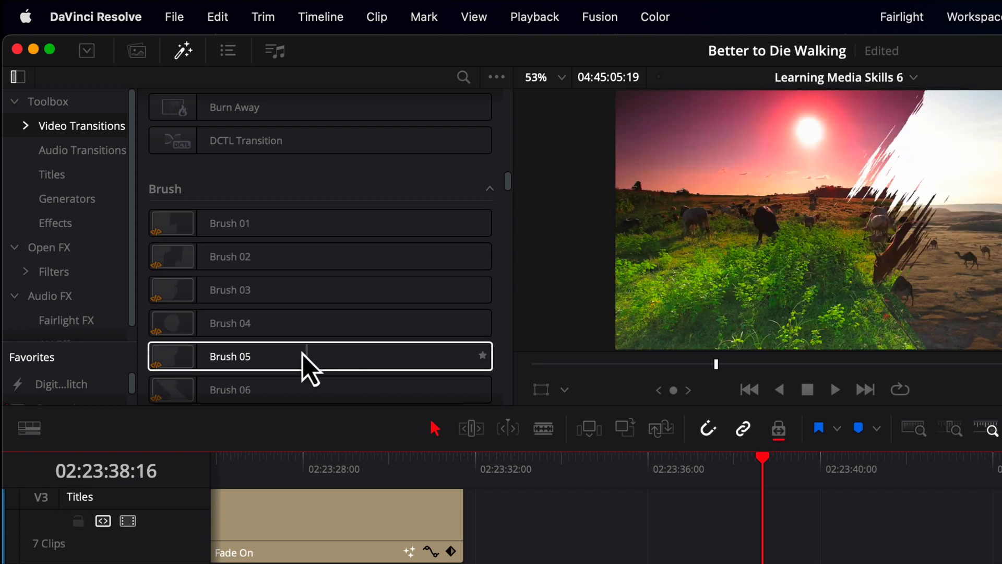
scroll(303, 360, "down", 4)
scroll(303, 347, "down", 2)
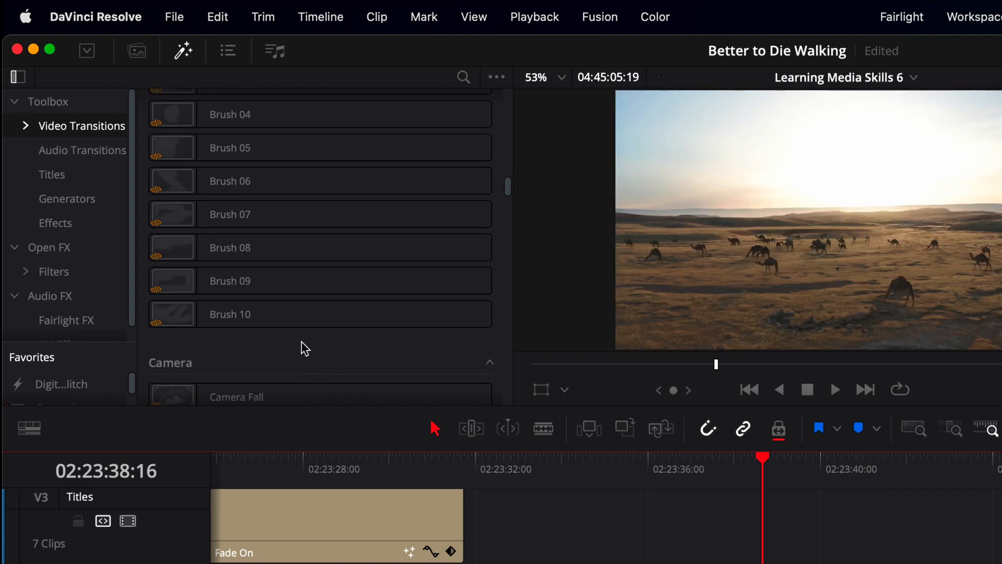
scroll(302, 342, "down", 2)
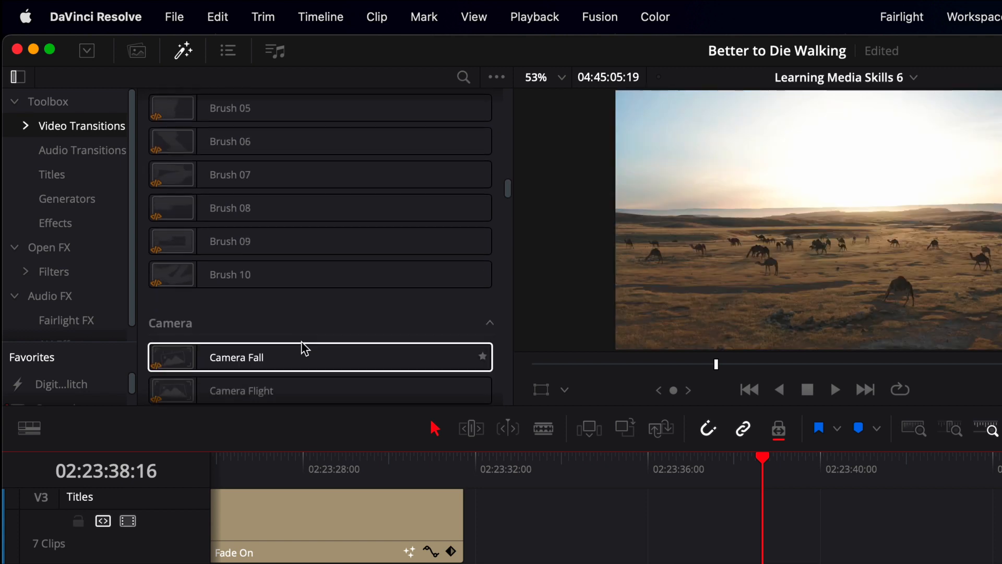
scroll(329, 240, "up", 15)
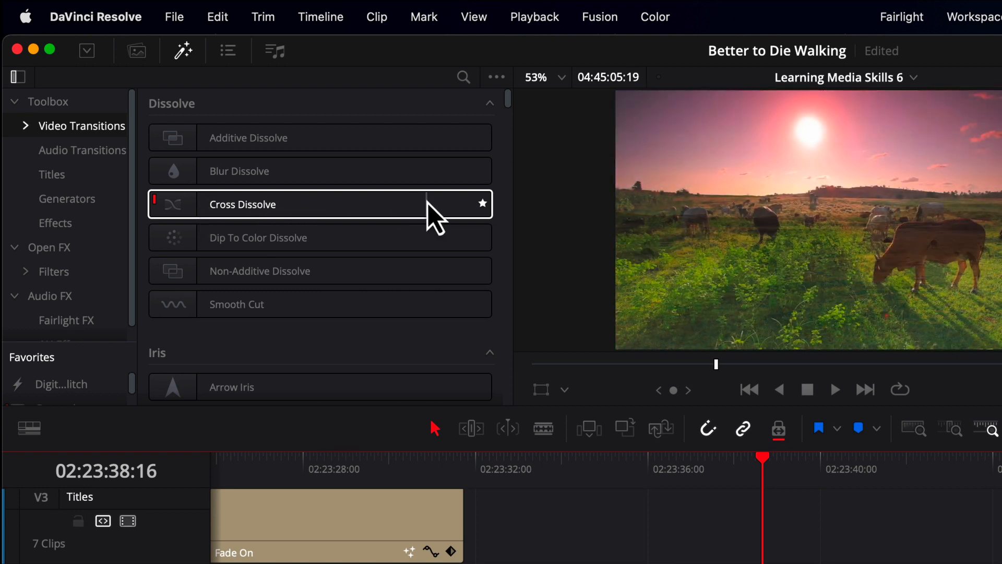
Browse the video transitions and check the Set As Standard Transition option for Cross Dissolve and Blur Dissolve
left_click(478, 214)
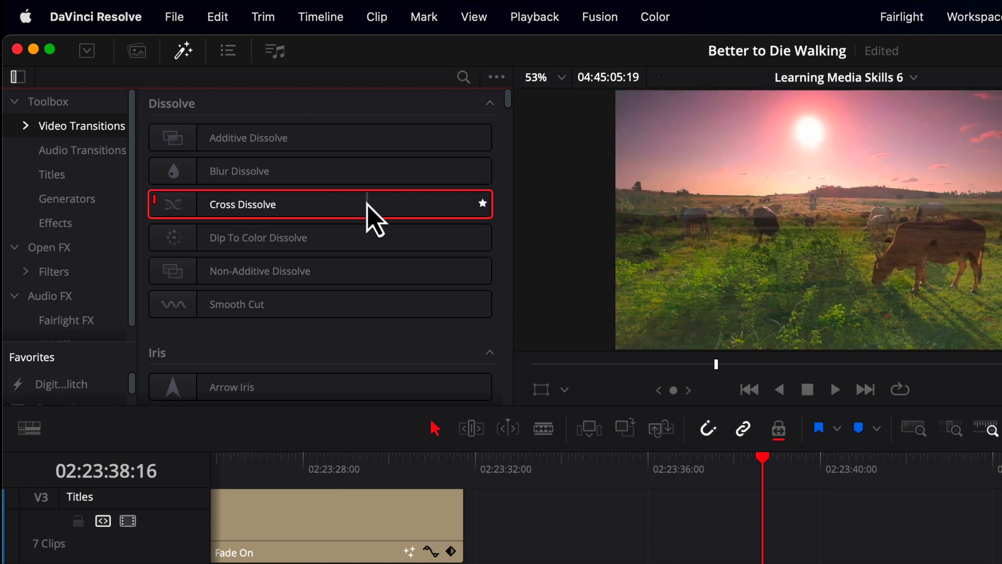
scroll(368, 205, "down", 20)
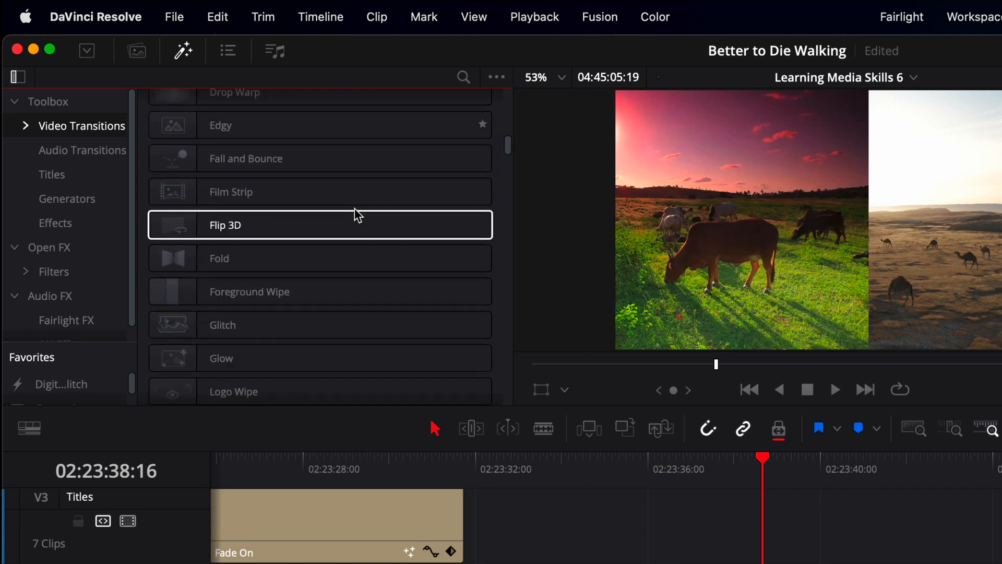
scroll(357, 214, "up", 20)
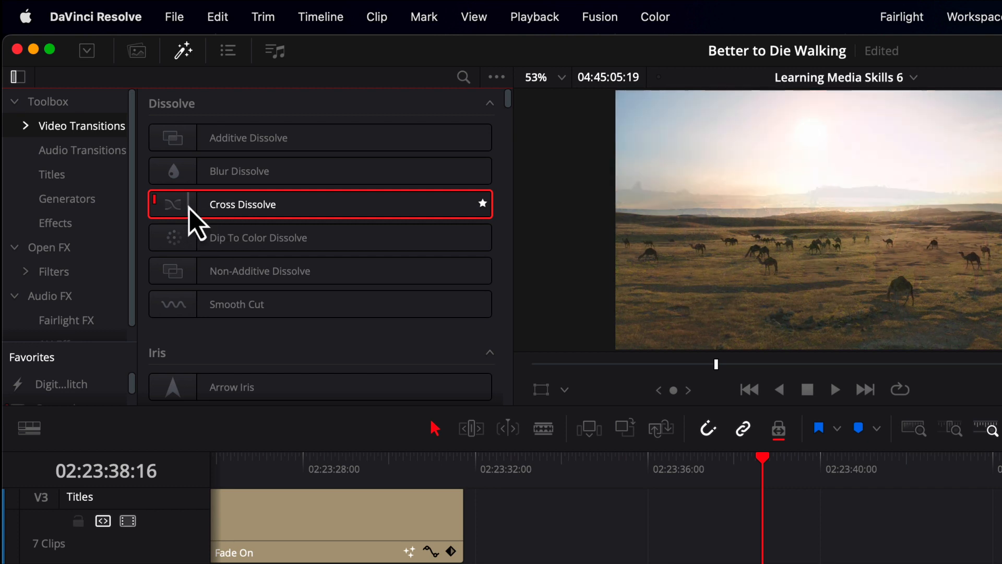
right_click(188, 209)
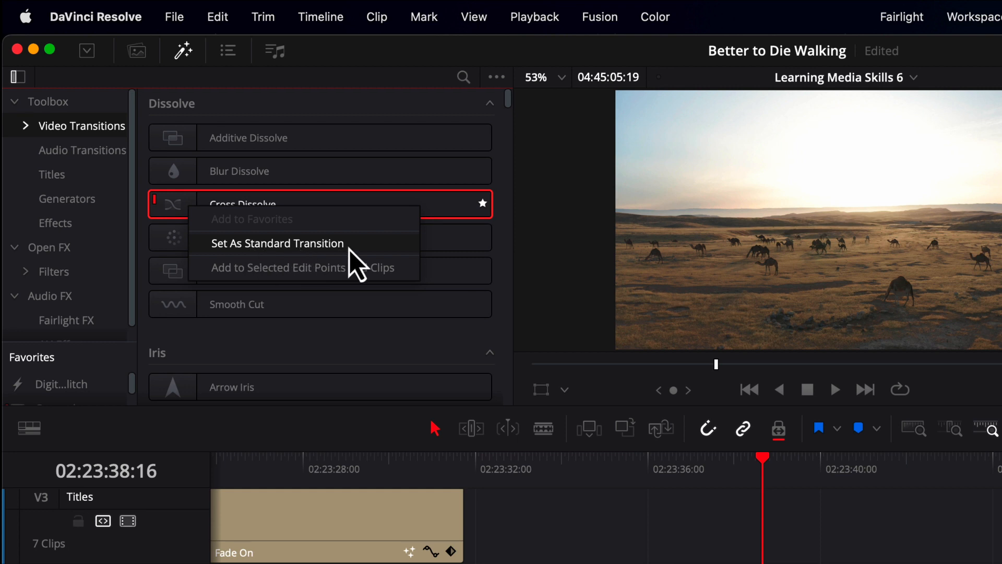
left_click(199, 183)
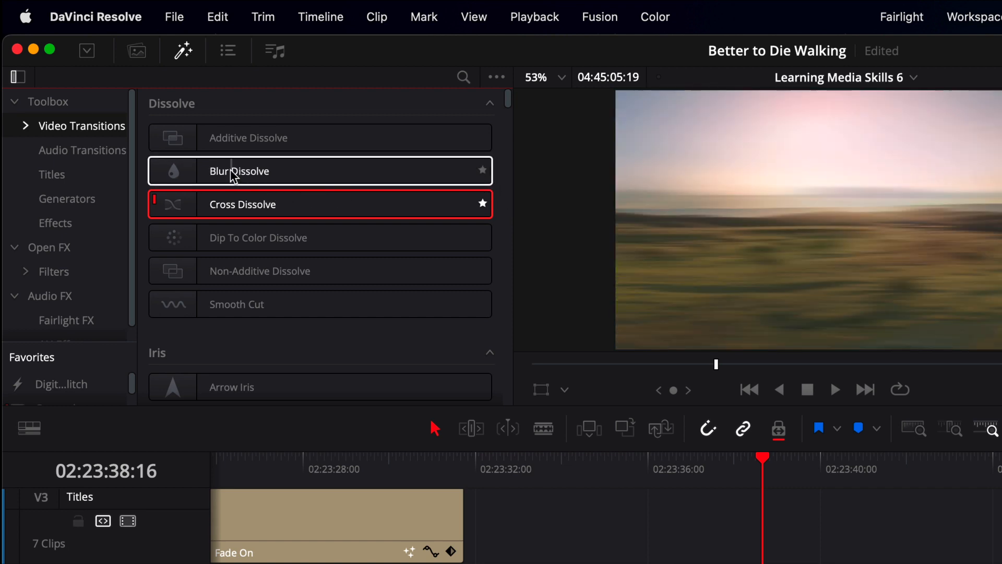
right_click(210, 173)
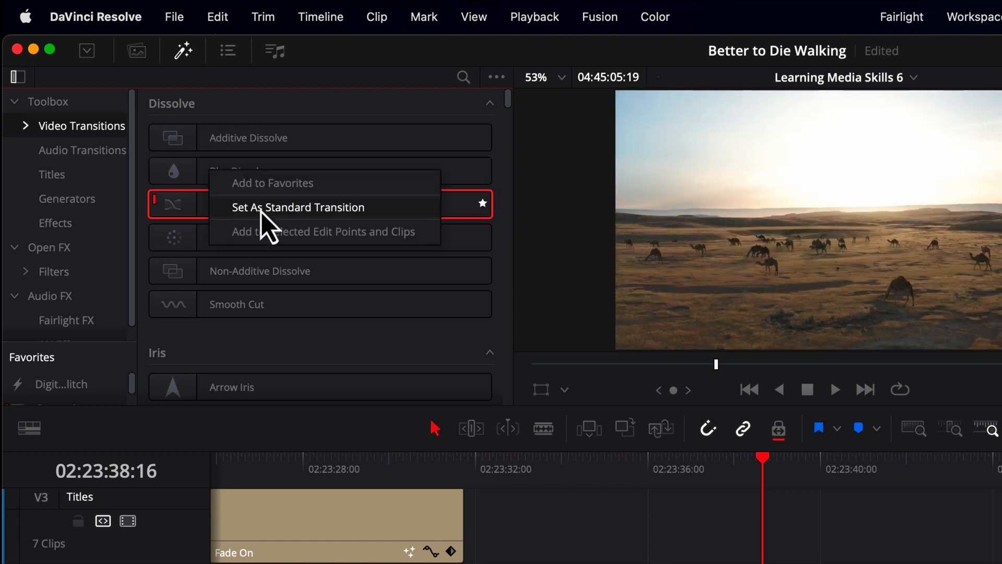
left_click(260, 208)
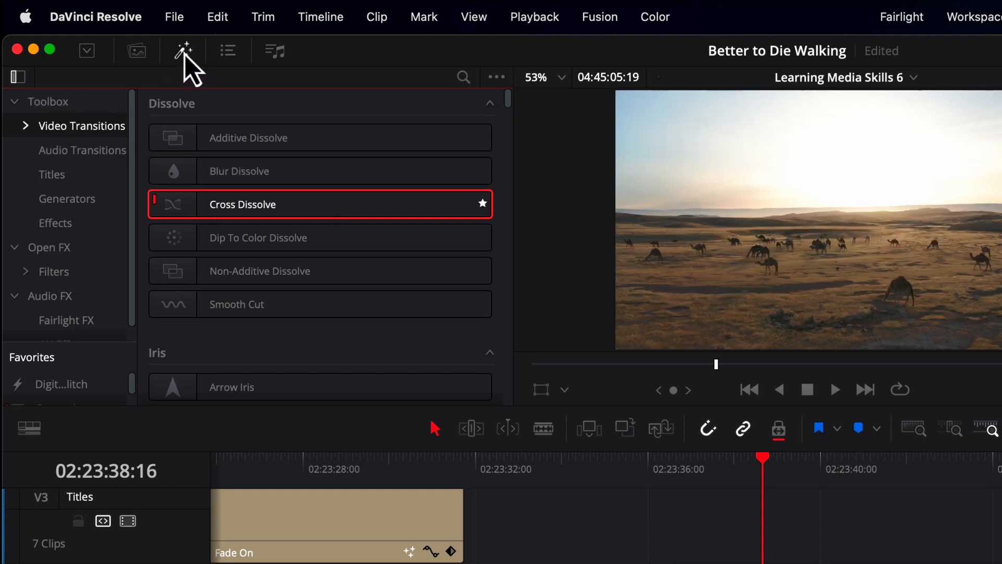
Return to the Stock Media bin and look through its clips
left_click(138, 52)
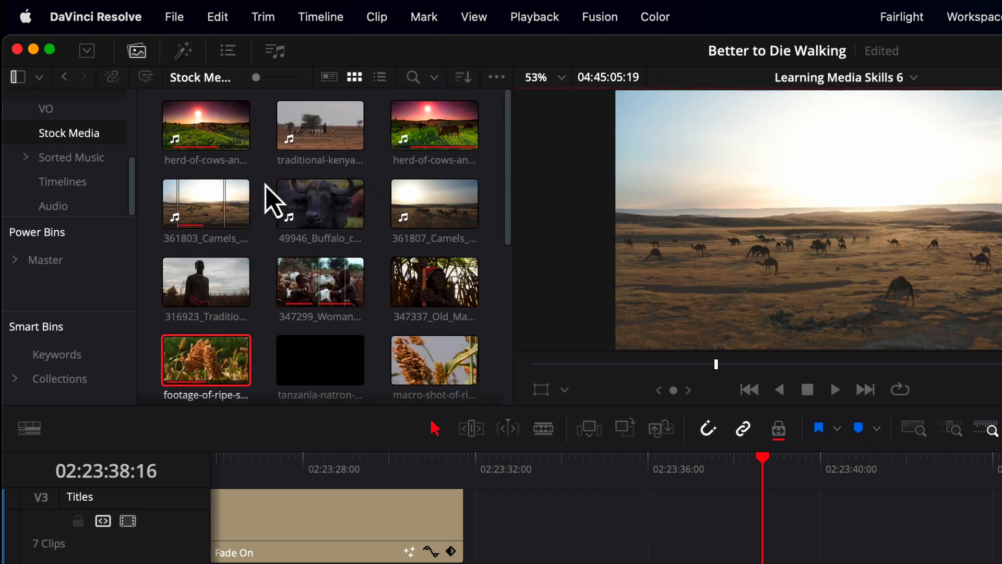
scroll(345, 290, "down", 5)
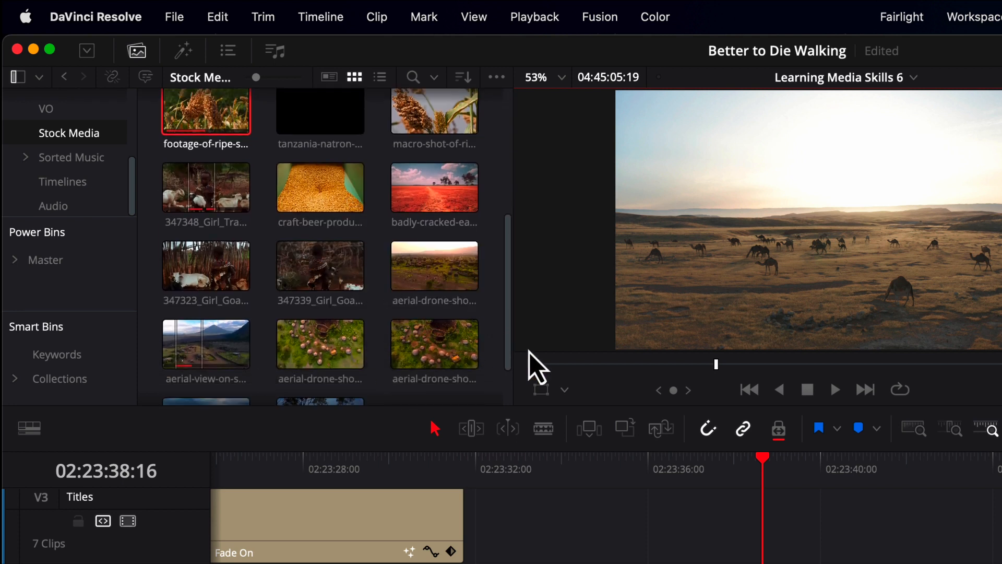
left_click(183, 52)
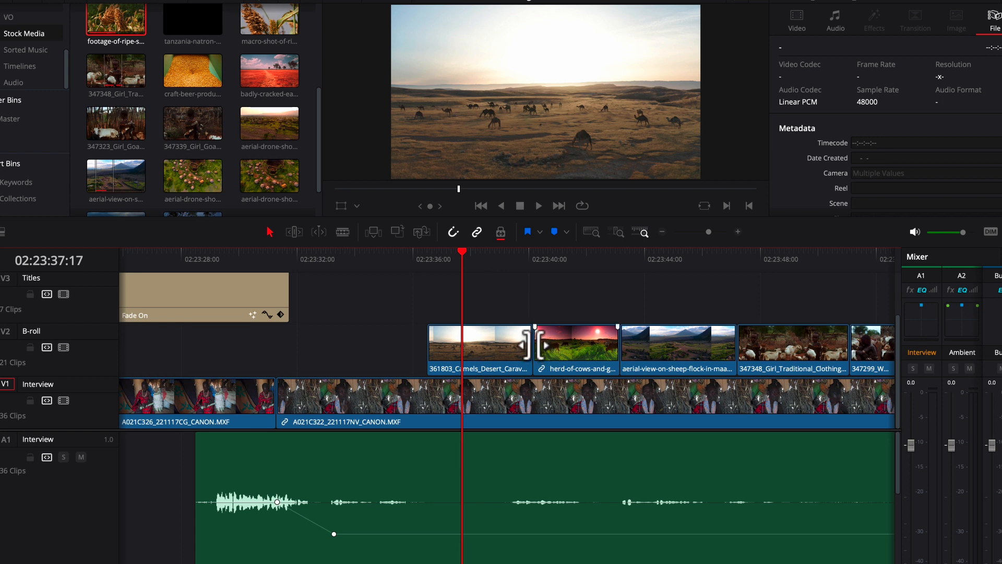
Add the standard cross dissolve at the cut between the camel and herd-of-cows B-roll clips and play it back
left_click(533, 343)
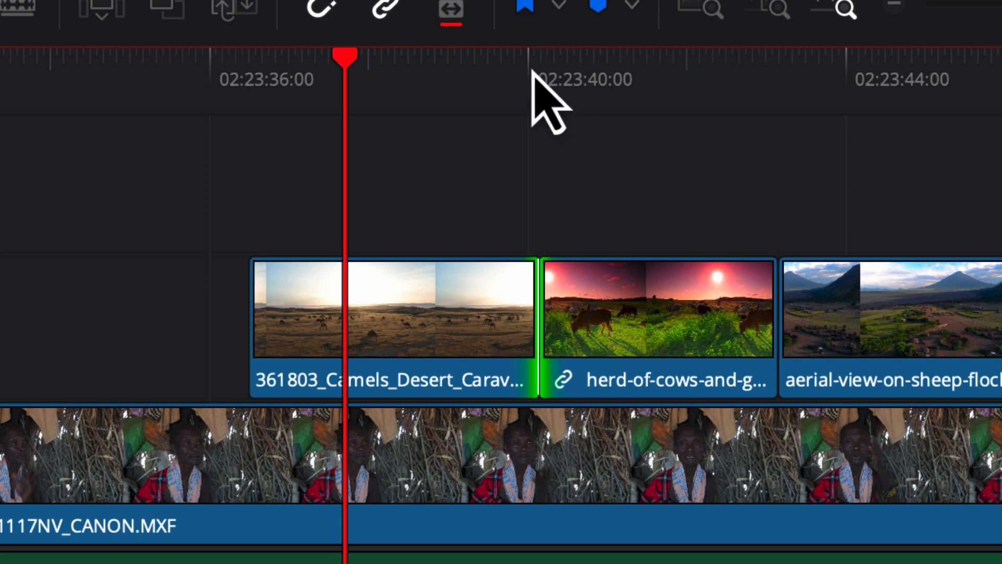
key("super+t")
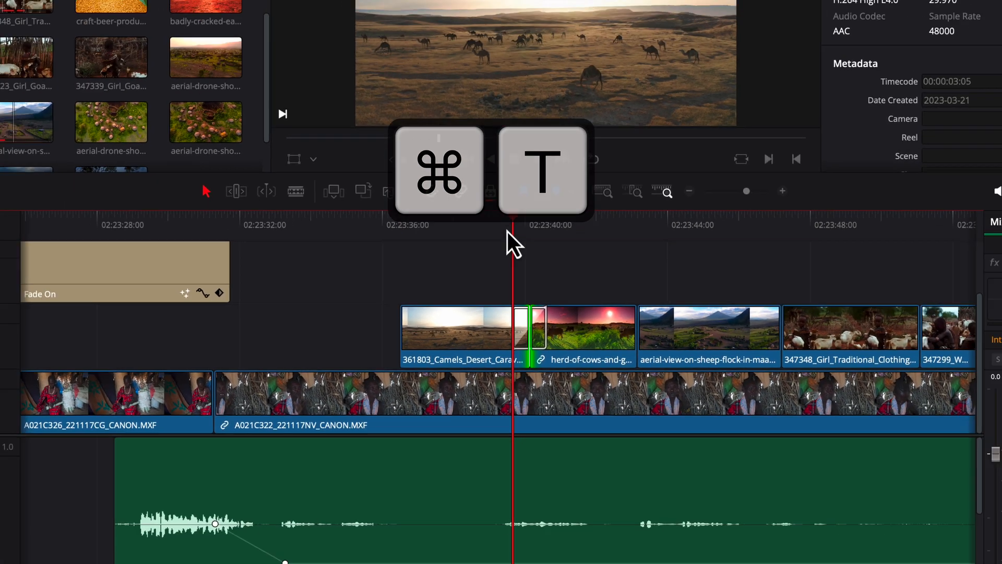
key("space")
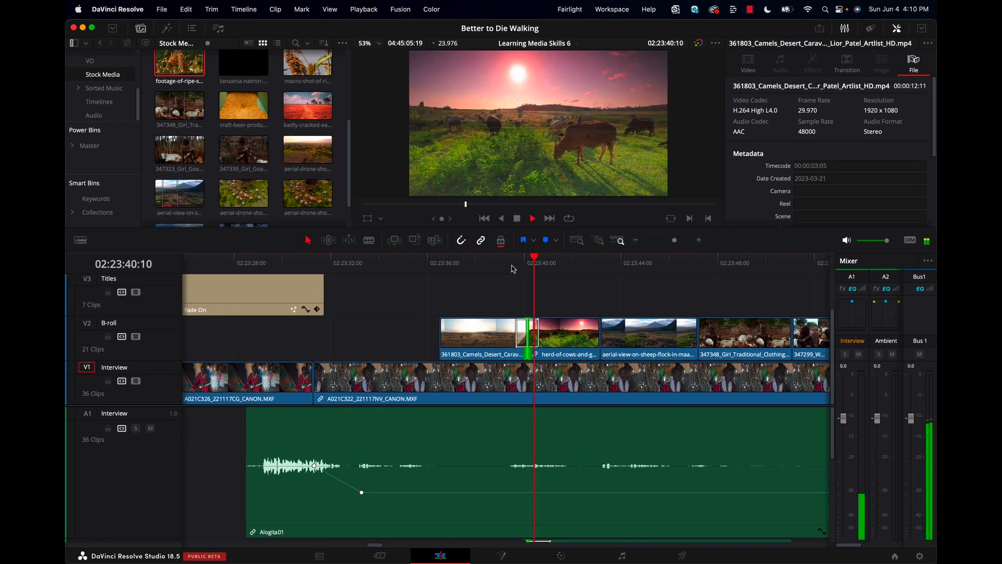
key("space")
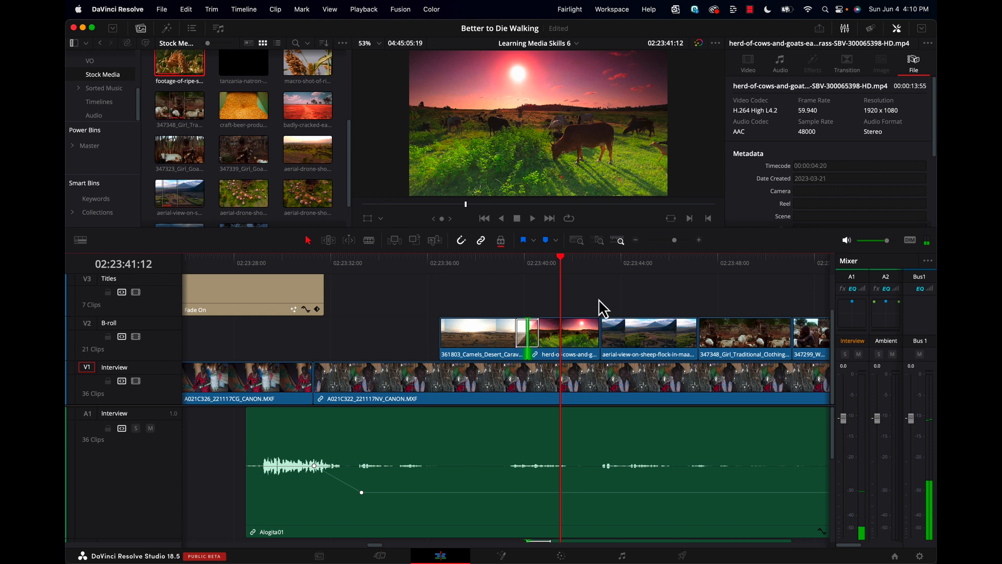
Add the standard cross dissolve at each of the three B-roll cuts following the herd-of-cows clip
left_click(601, 329)
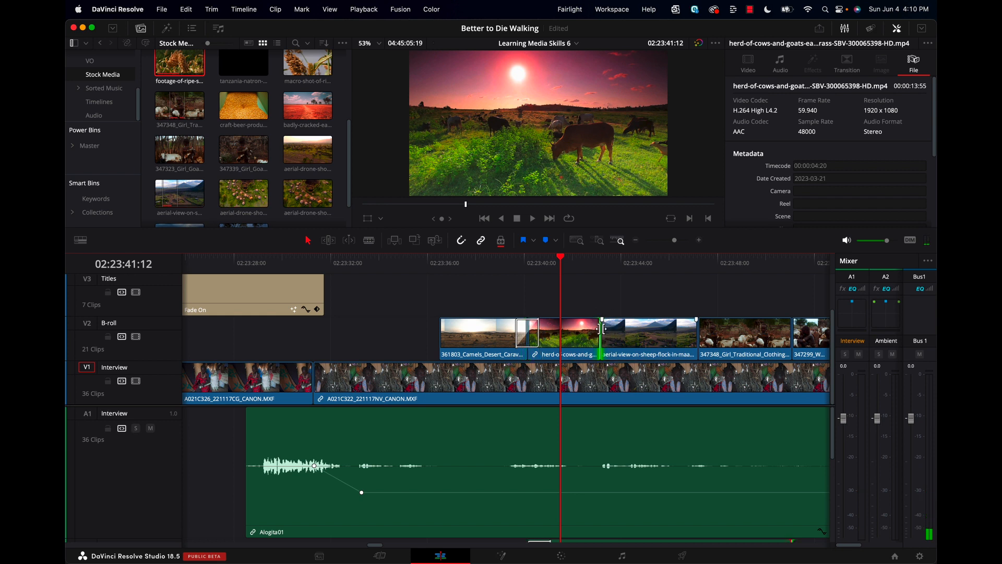
key("super+t")
left_click(698, 329)
key("super+t")
left_click(793, 334)
key("super+t")
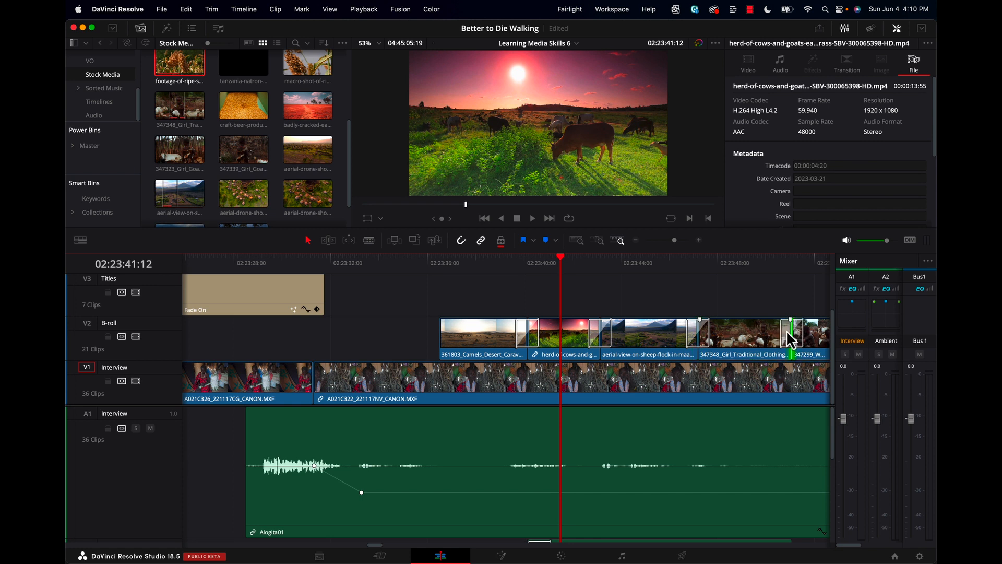
Undo the four cross dissolves added at the individual B-roll cuts
key("super+z")
key("super+z")
key("super+z")
key("super+z")
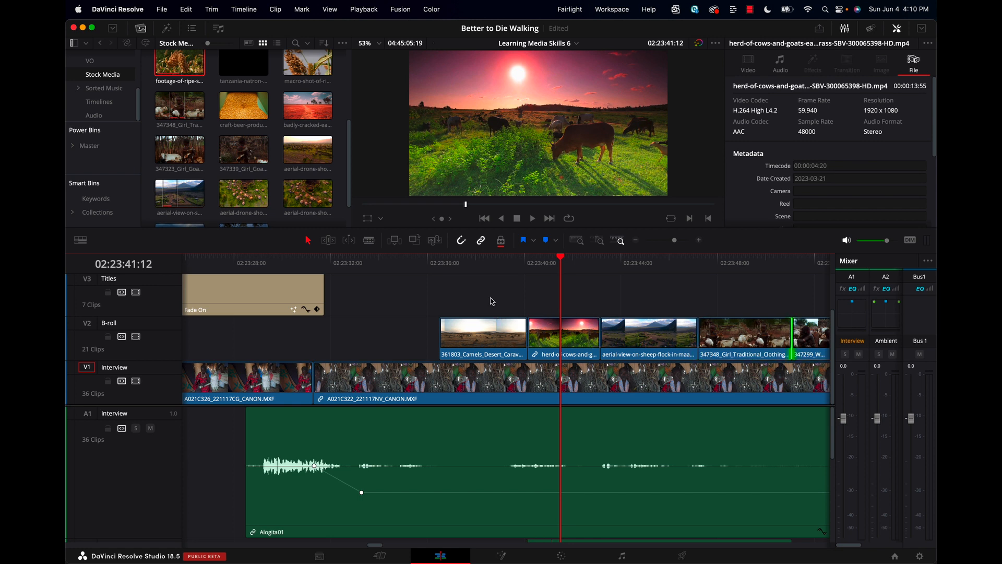
Select the five B-roll clips from the camel clip to the woman-with-goats clip and apply the standard cross dissolve to all of them
scroll(491, 302, "down", 2)
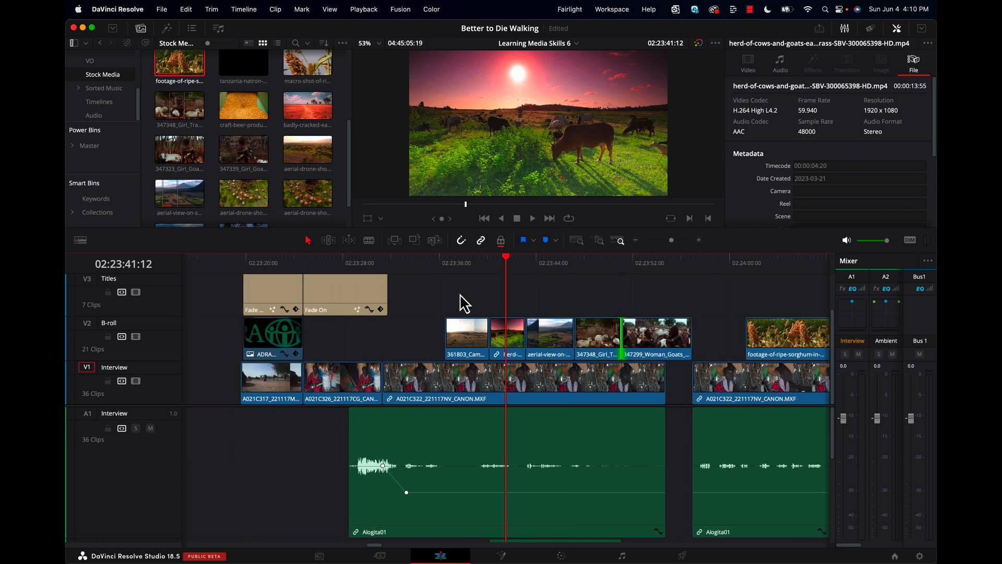
left_click_drag(445, 293, 685, 357)
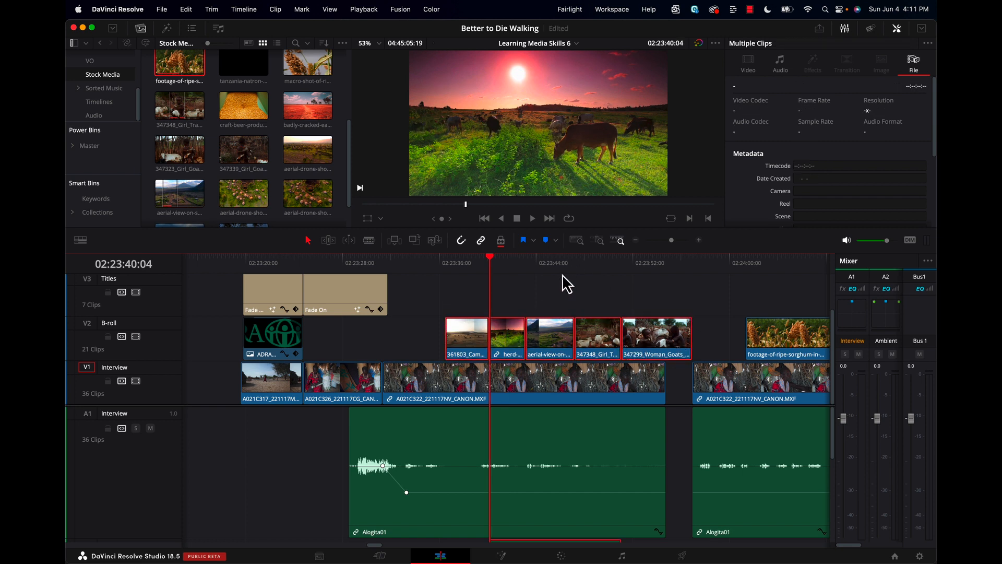
key("super+t")
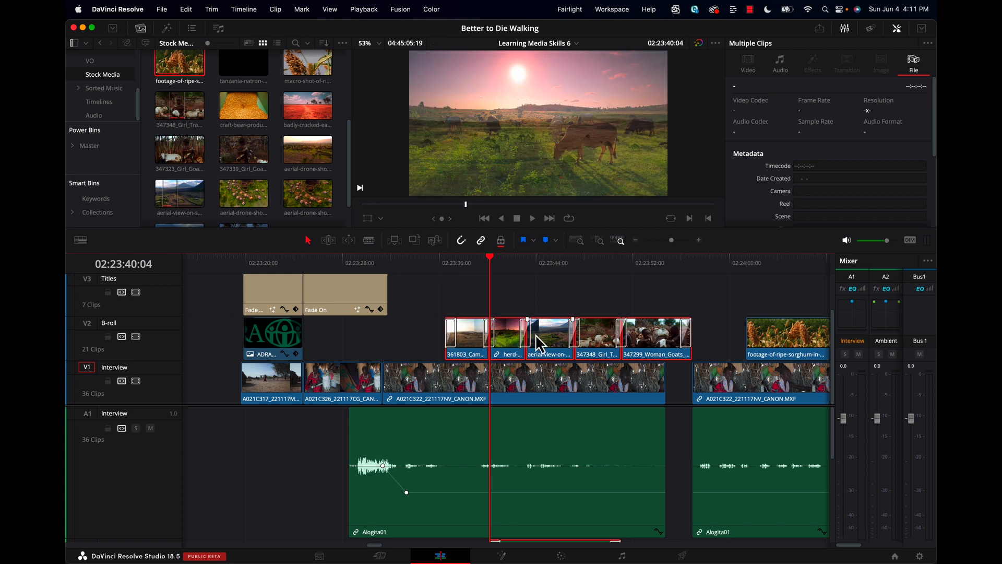
Play back the dissolve at the start of the camel clip and delete that transition
left_click_drag(492, 258, 448, 282)
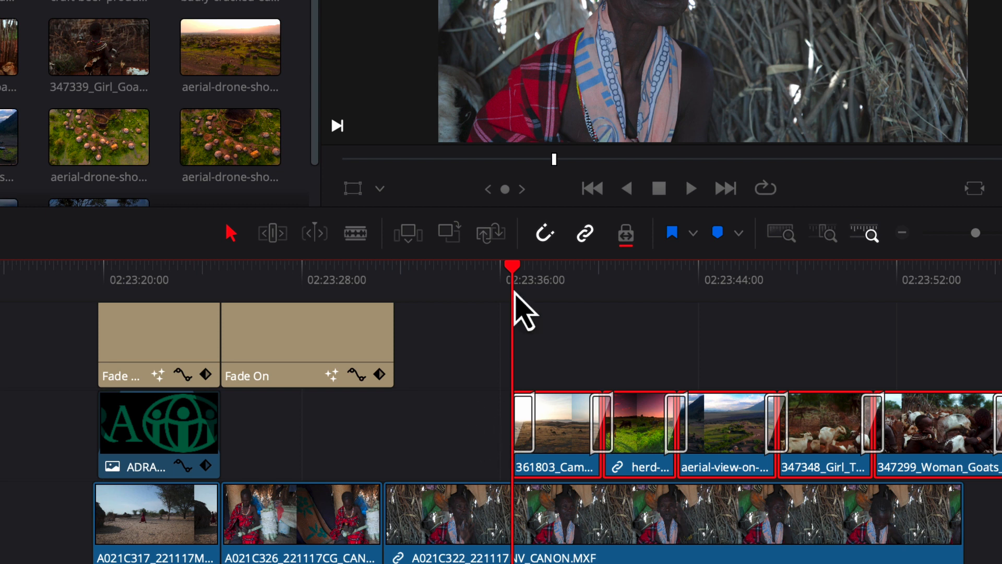
left_click_drag(516, 293, 490, 292)
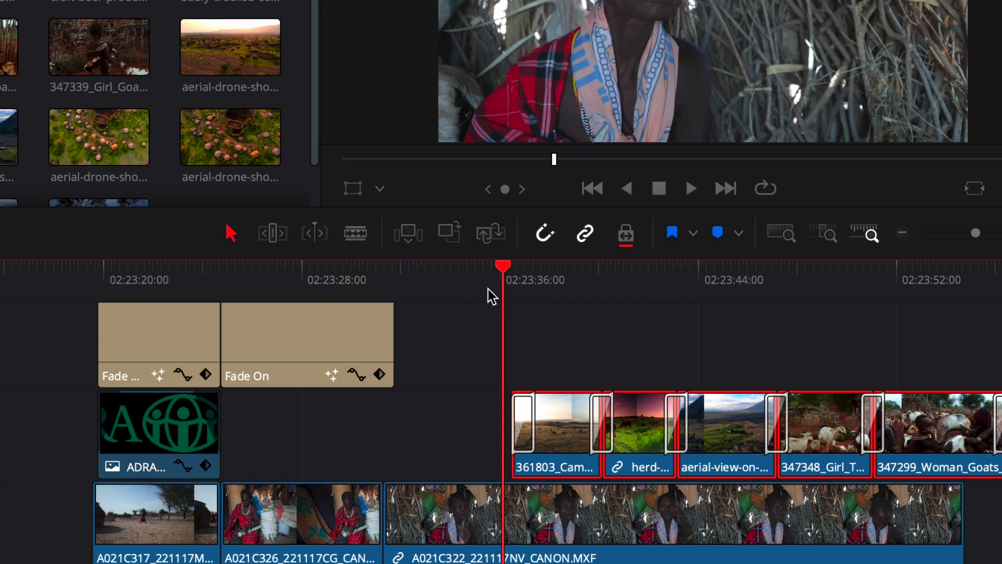
left_click(523, 529)
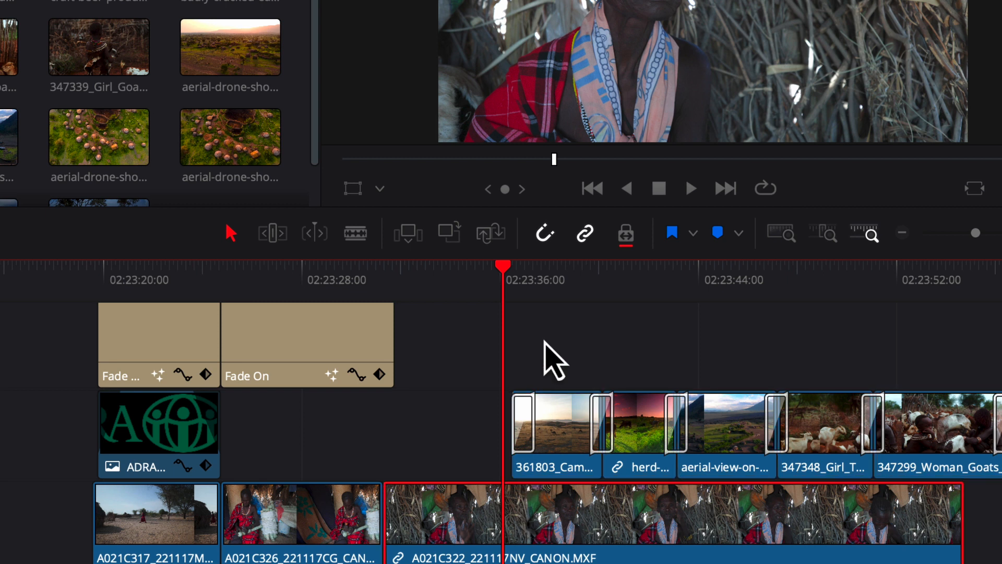
key("space")
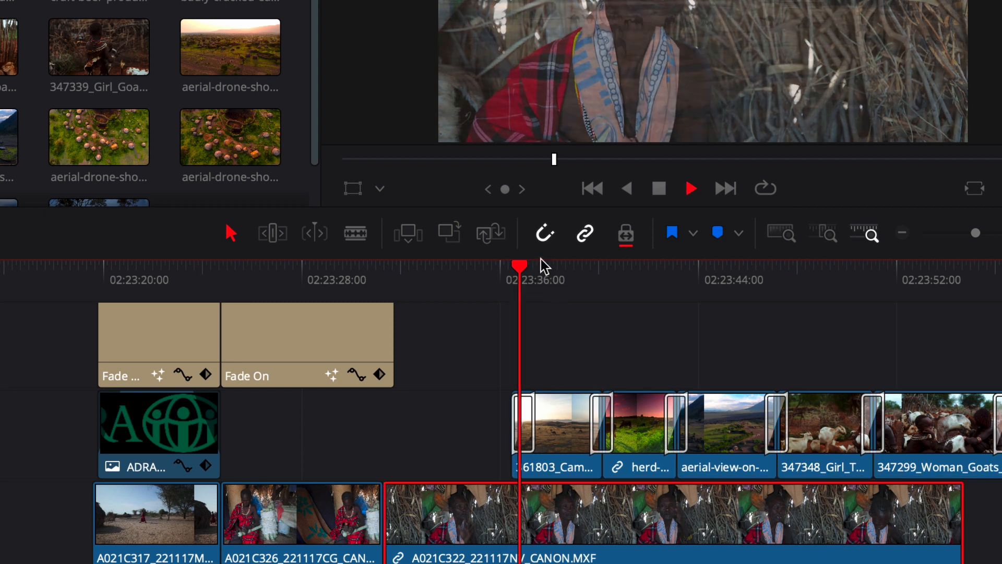
key("space")
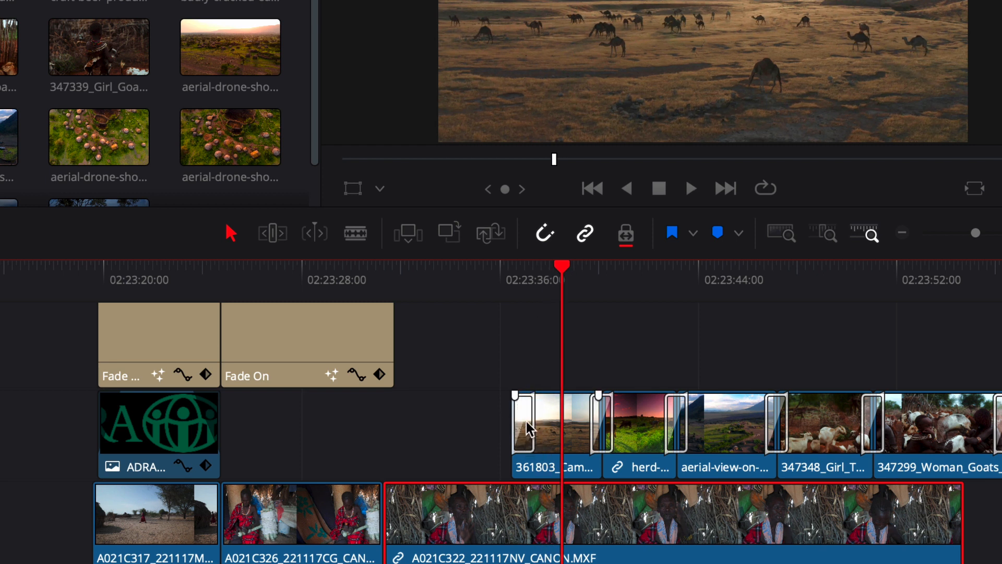
left_click(527, 421)
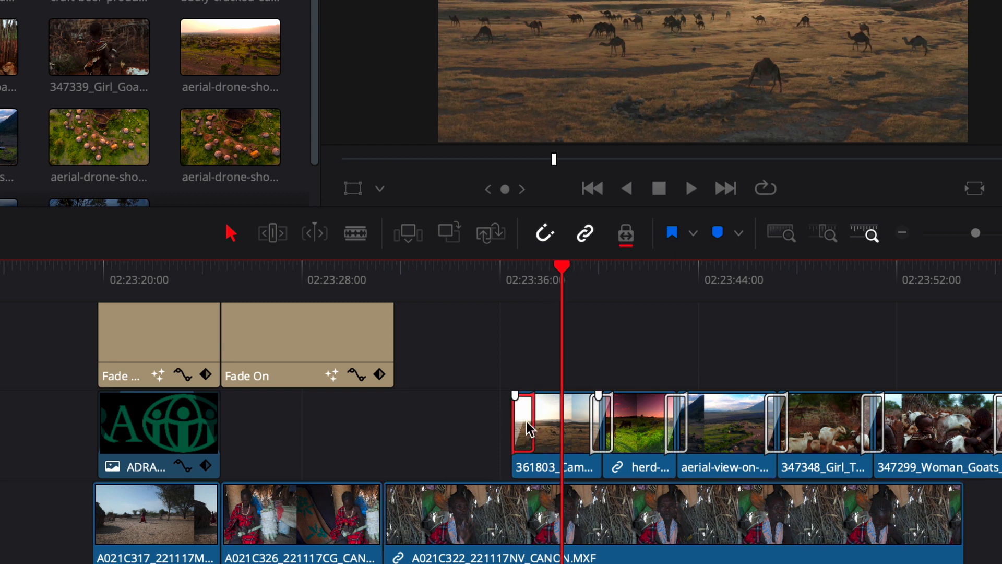
key("Delete")
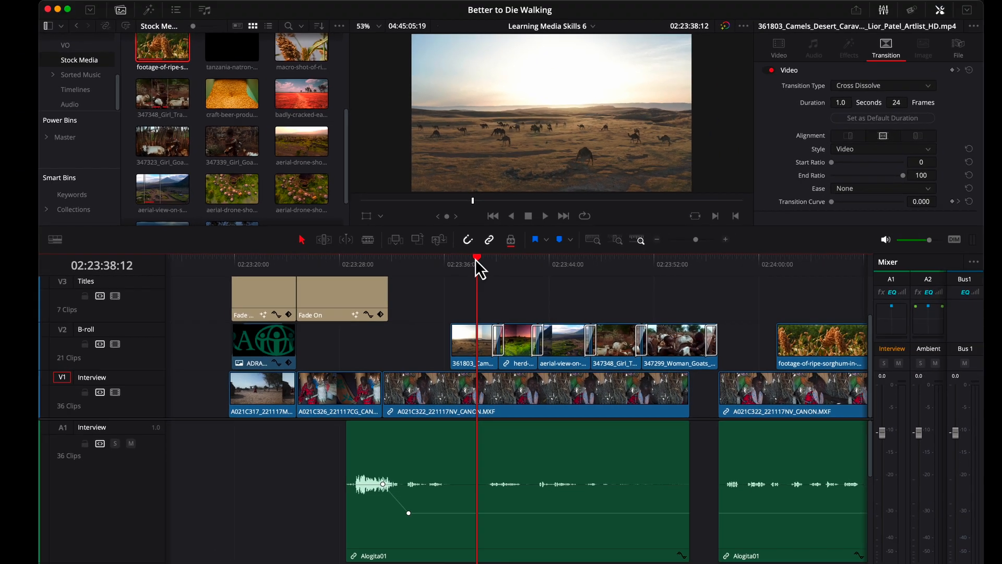
Play back from 02:23:35:07 through the camel clip into the herd-of-cows clip
left_click_drag(563, 266, 485, 316)
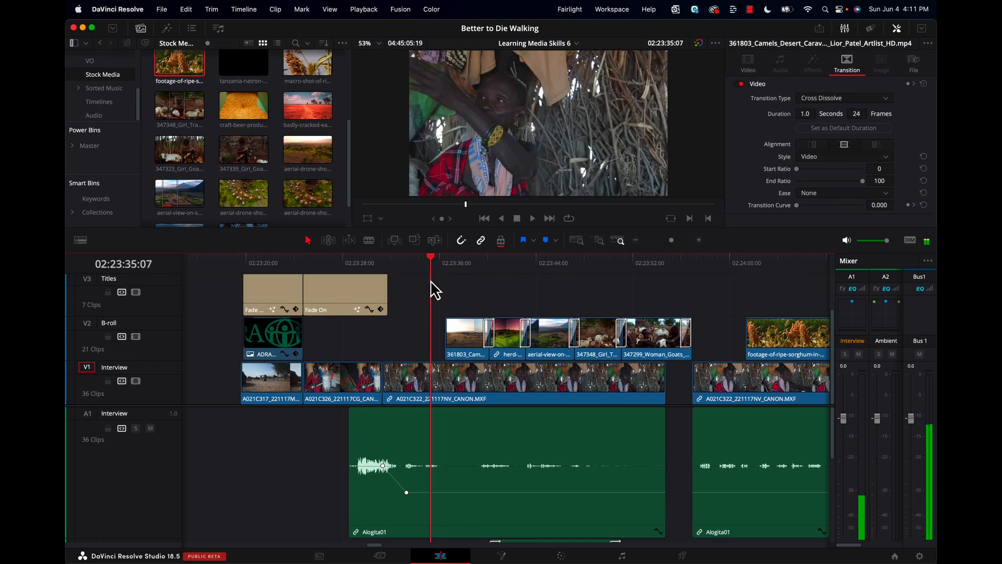
left_click(432, 285)
key("space")
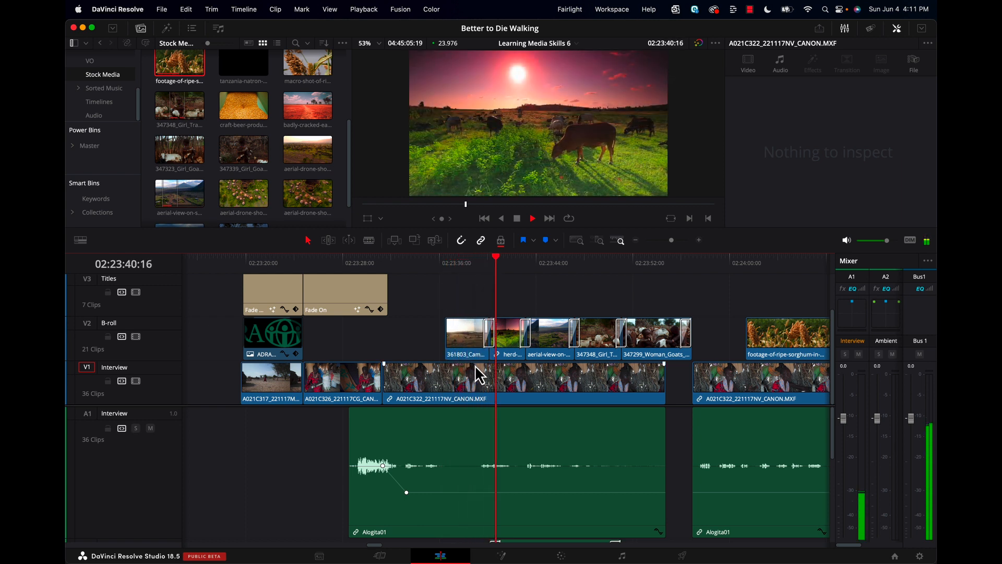
key("space")
Lengthen the cross dissolve between the camel and herd-of-cows clips to 1.5 seconds (36 frames)
key("super+equal")
key("super+equal")
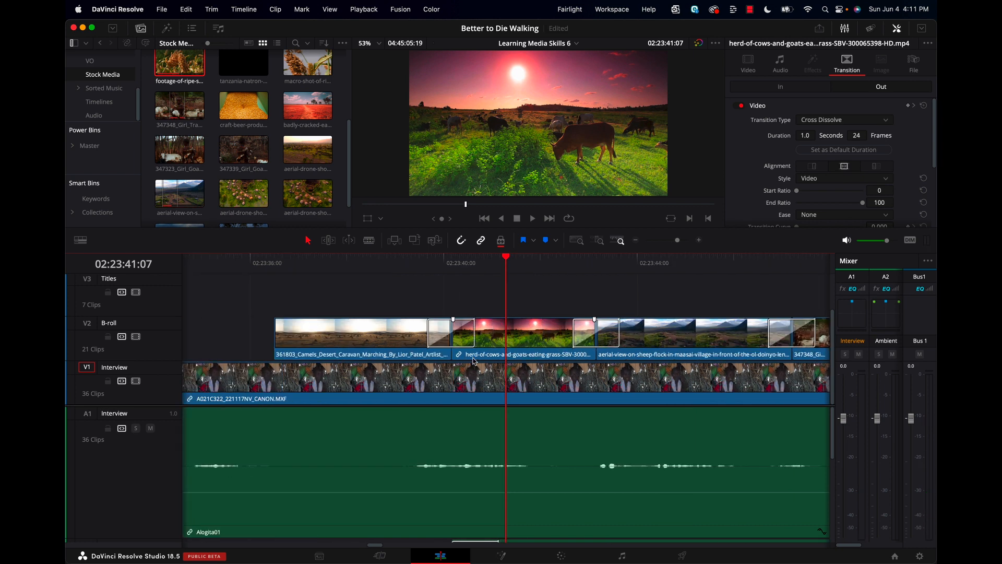
left_click_drag(503, 260, 449, 282)
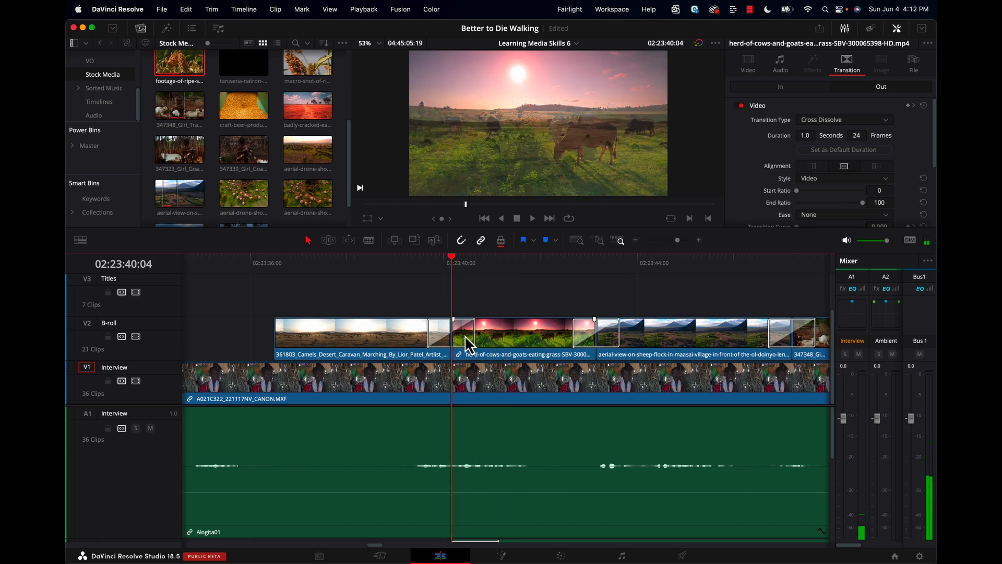
left_click_drag(474, 332, 486, 335)
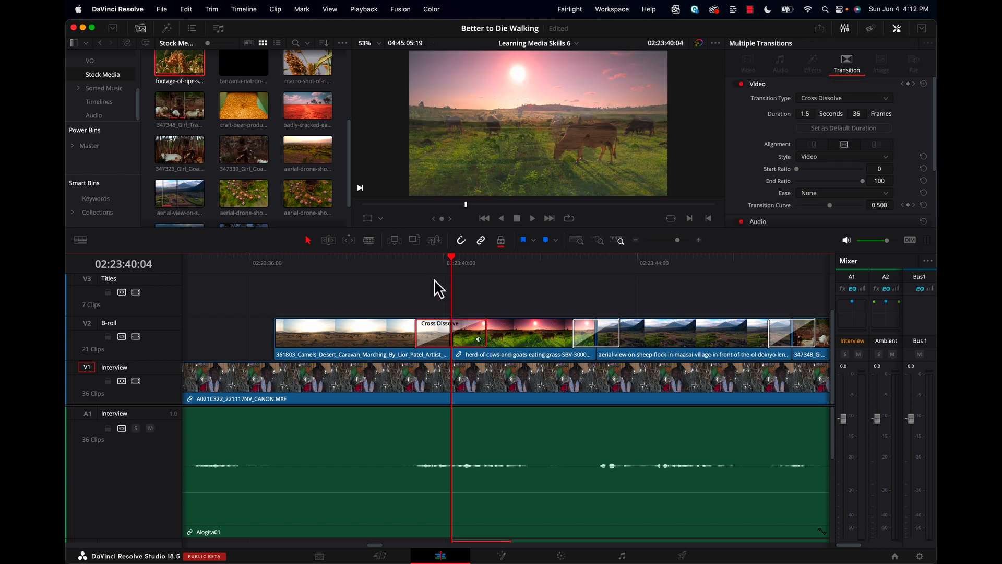
Play back the lengthened dissolve from the camel clip into the herd-of-cows clip, stopping at 02:23:41:14
left_click(423, 264)
key("space")
key("space")
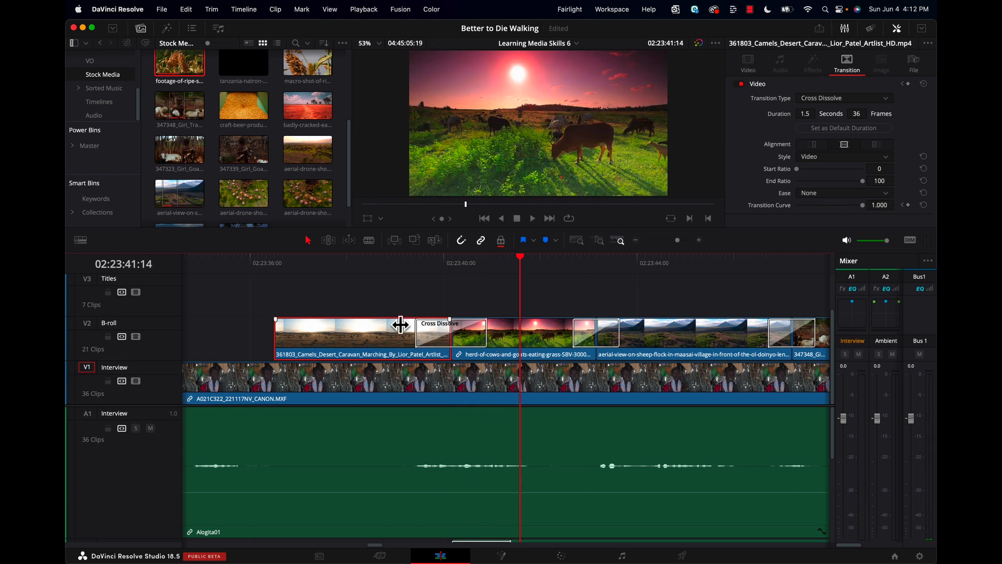
Delete the cross dissolves at both ends of the herd-of-cows clip on the B-roll track
left_click(443, 336)
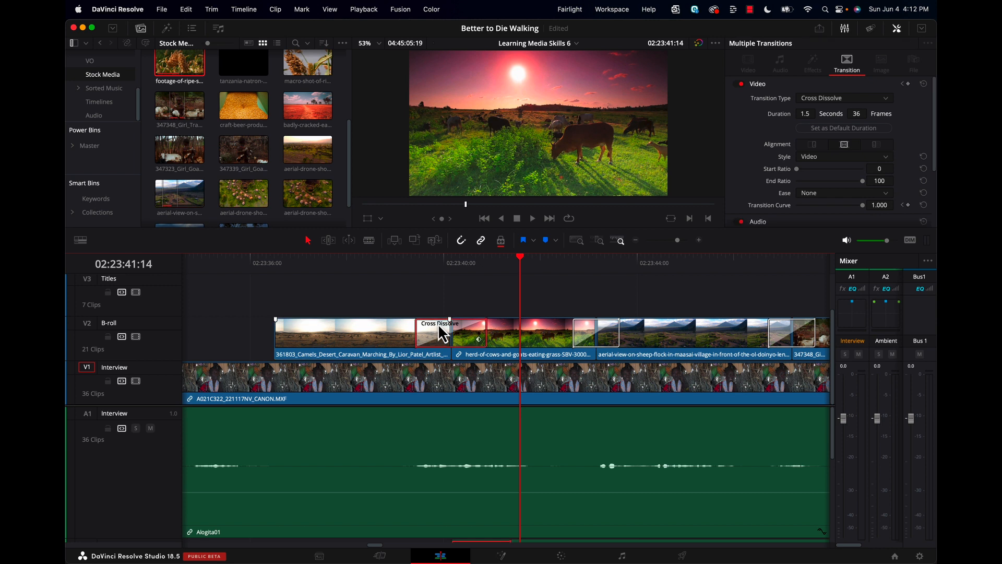
key("super+equal")
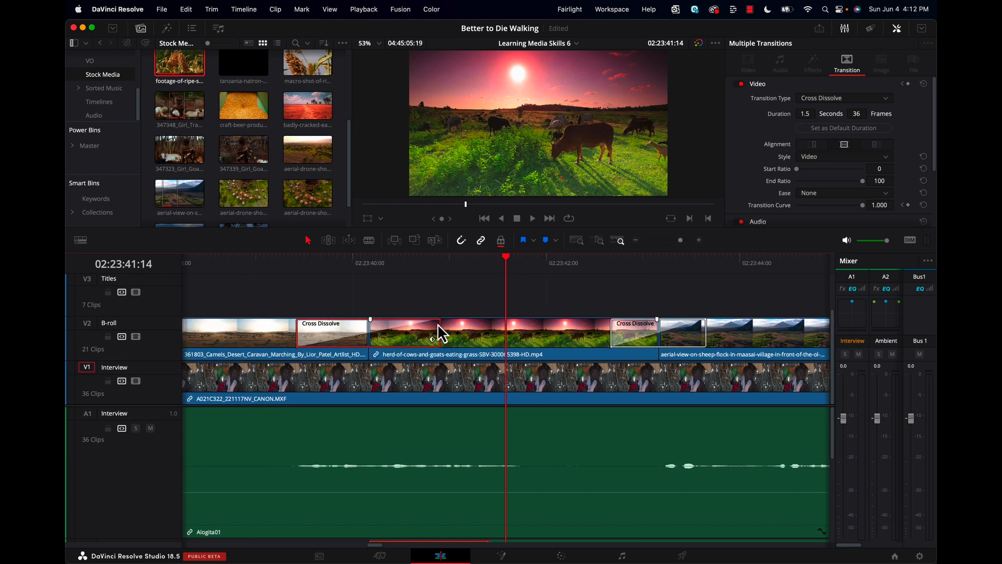
key("Delete")
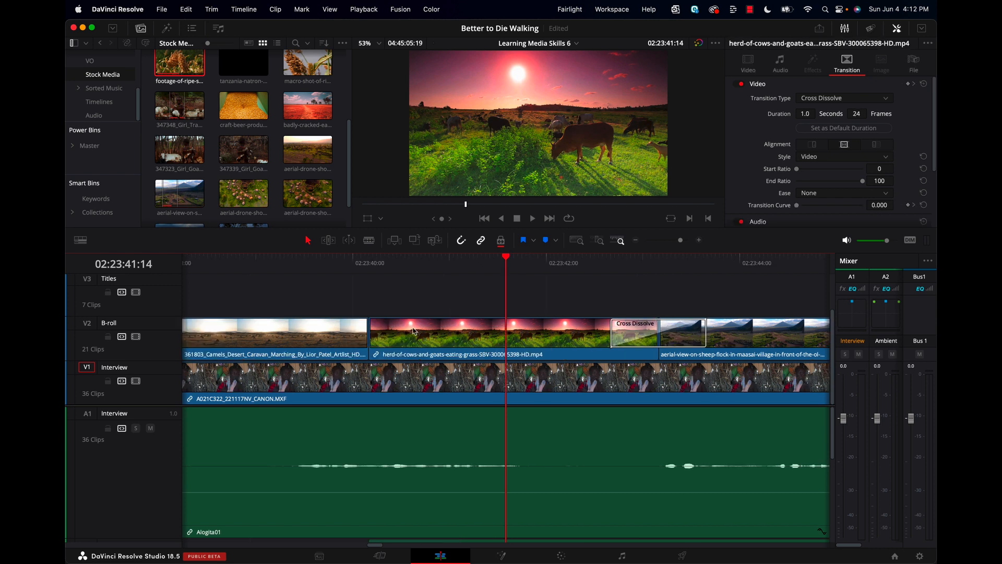
left_click(637, 331)
key("Delete")
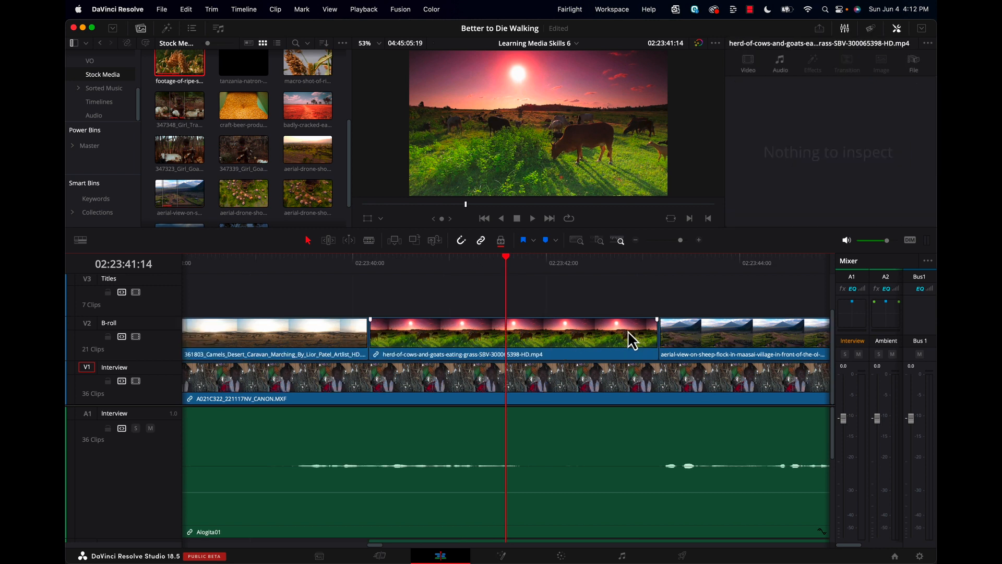
Extend the camel clip to its full length, butt its end against the herd-of-cows clip, and select the cut between them
left_click_drag(504, 260, 365, 297)
key("super+minus")
mouse_move(477, 332)
left_mouse_down()
mouse_move(429, 337)
mouse_move(462, 330)
left_mouse_up()
left_click_drag(486, 334, 439, 337)
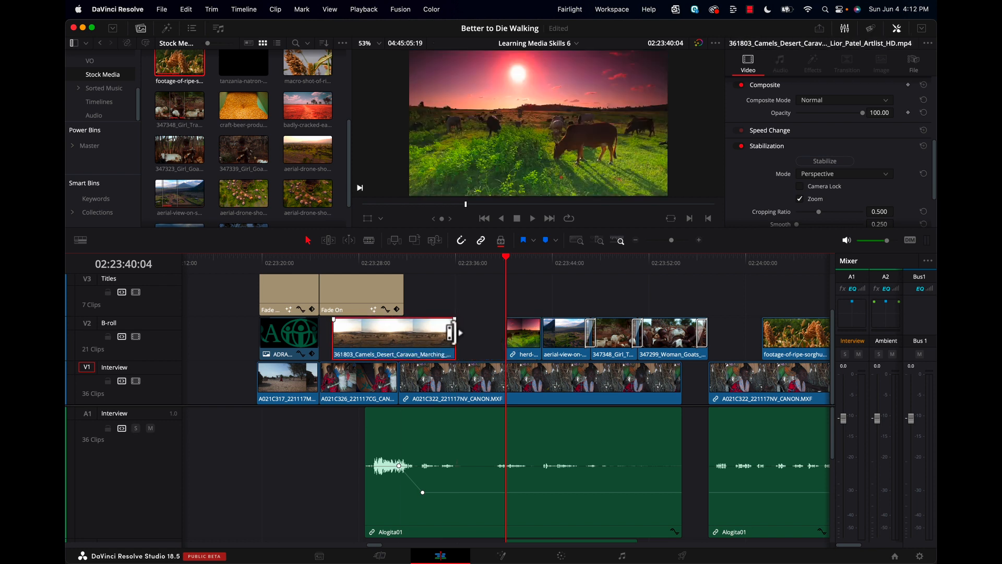
left_click(456, 333)
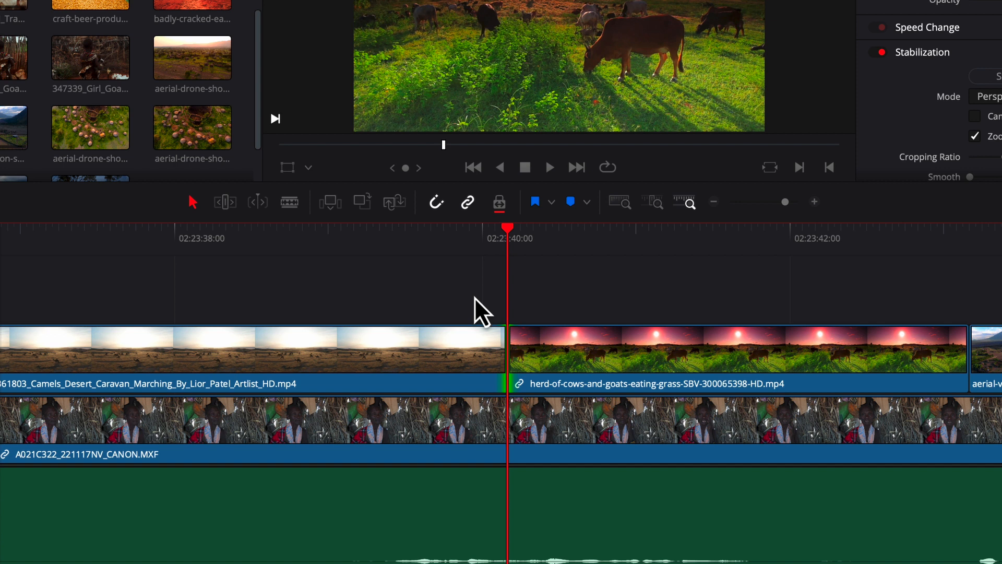
Try adding a cross dissolve at the camel-to-cows cut with the Trim Clips option, and undo it
key("ctrl+t")
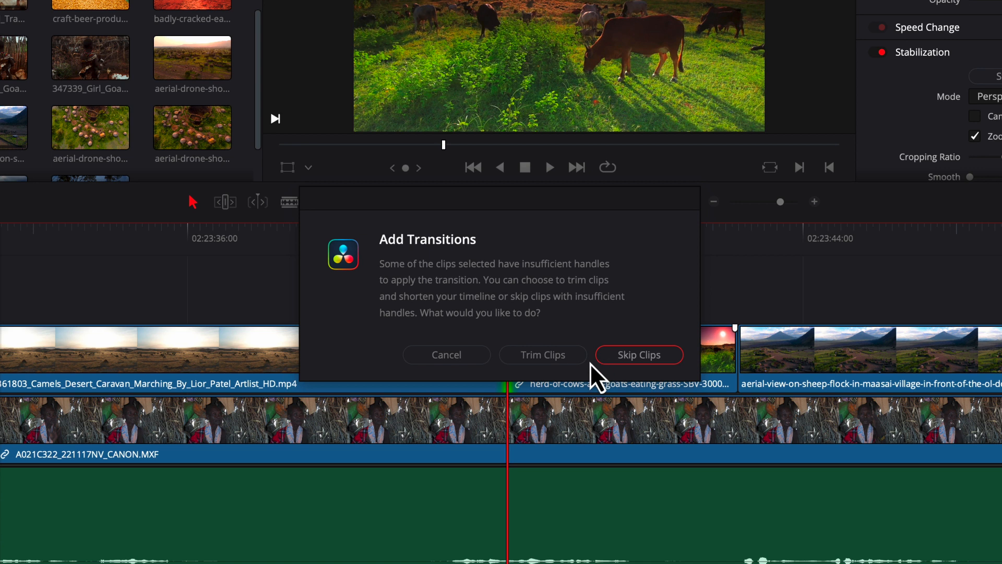
left_click(556, 355)
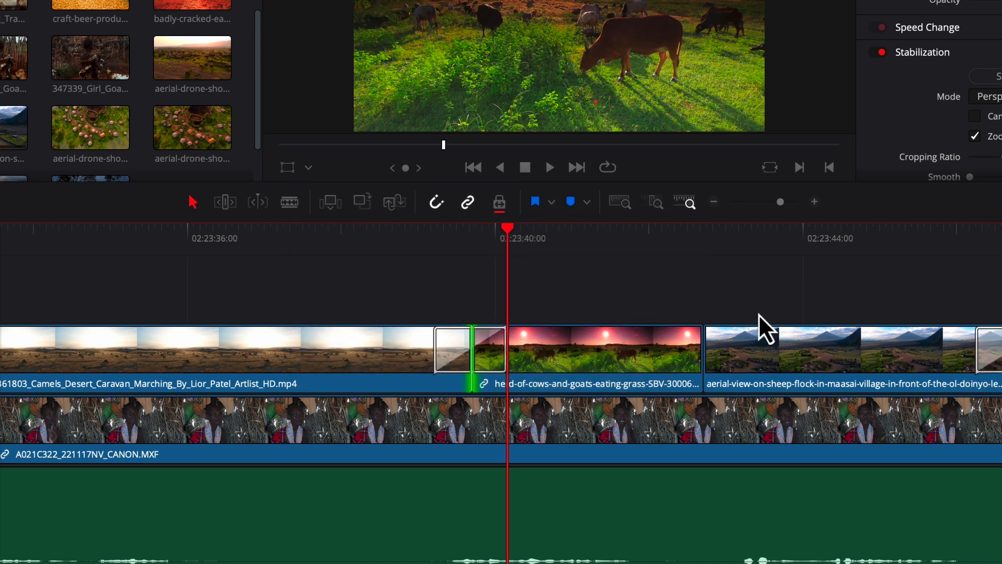
key("super+minus")
key("super+minus")
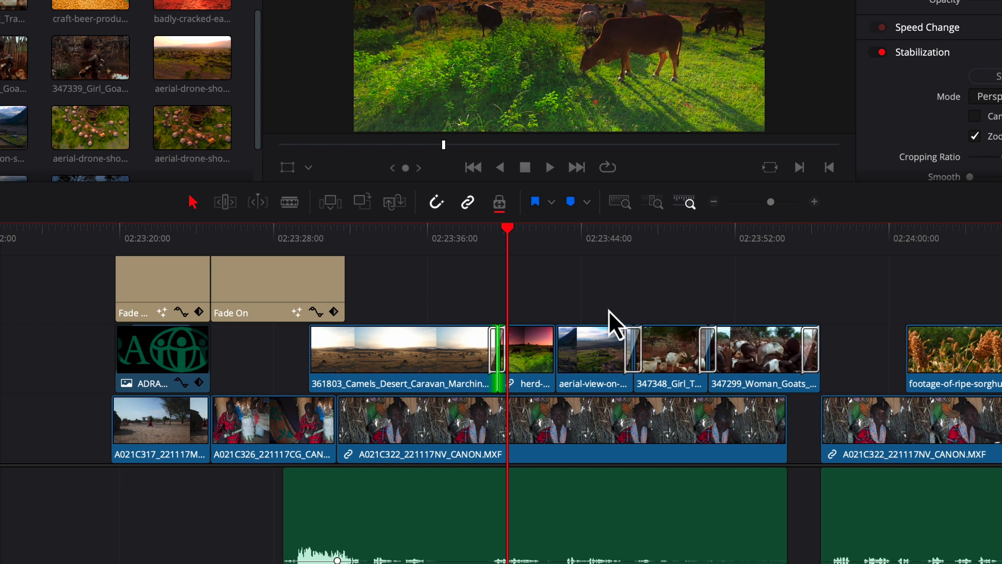
key("e")
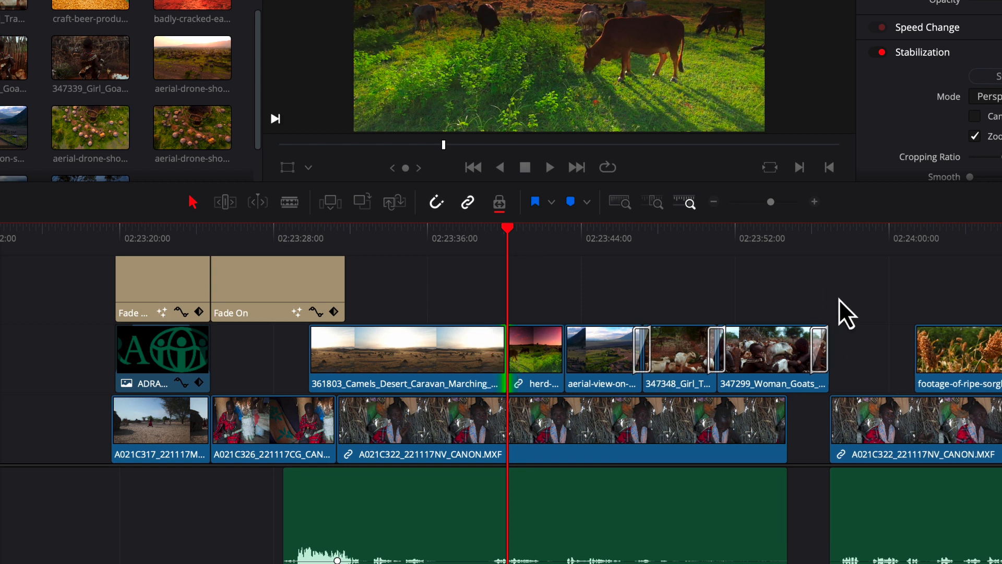
Request the transition at the camel-to-cows cut again and cancel it without trimming or skipping clips
key("super+minus")
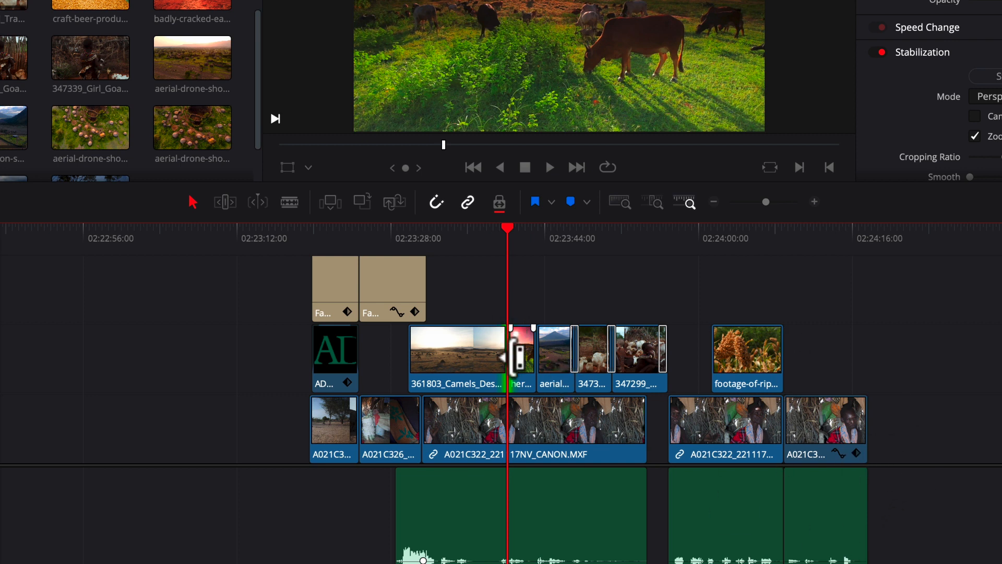
key("super+equal")
key("super+equal")
key("super+equal")
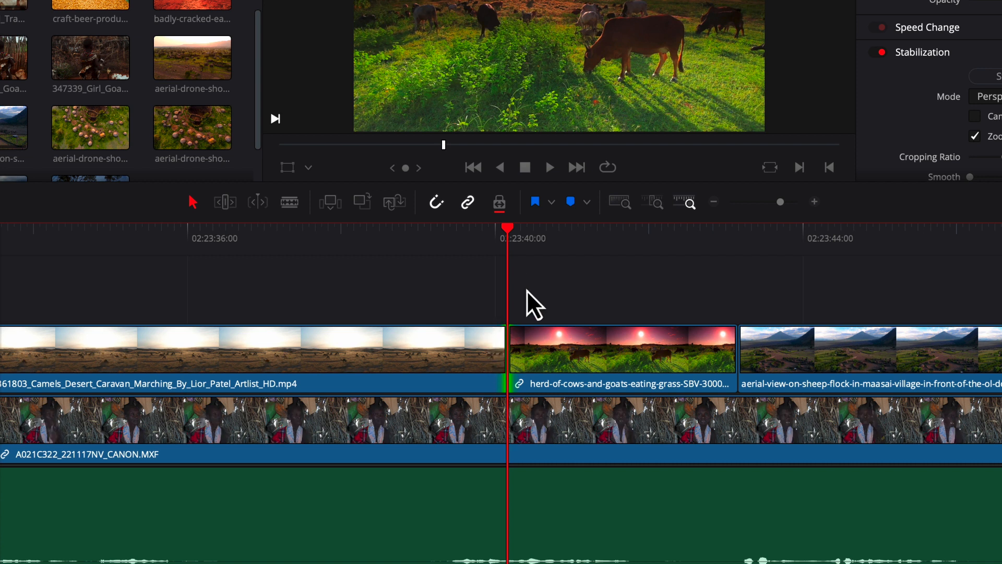
key("super+t")
key("Escape")
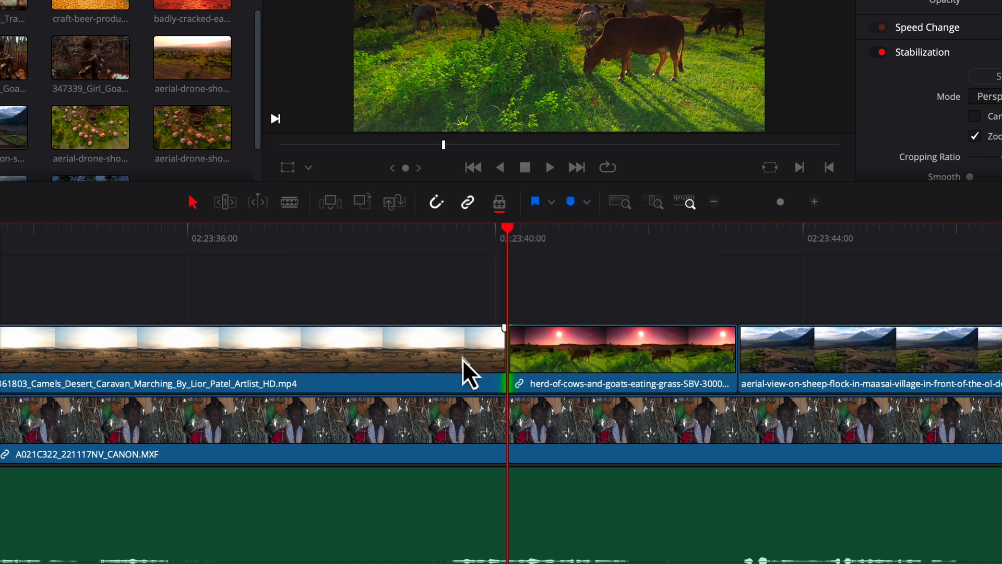
Shorten the camel clip to free handle footage at its end, and add a cross dissolve into the herd-of-cows clip
left_click_drag(493, 345, 451, 365)
left_click(505, 348)
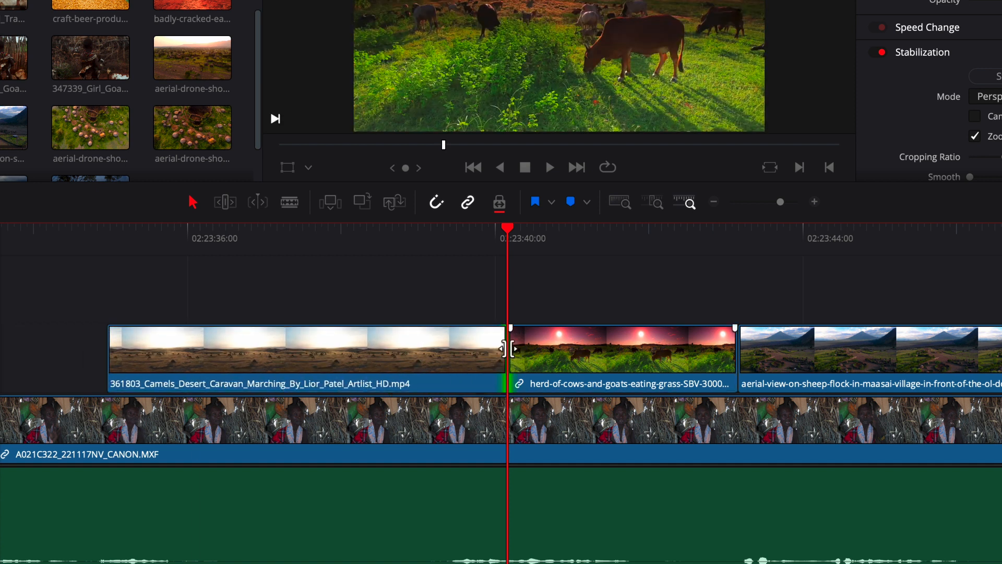
key("ctrl+t")
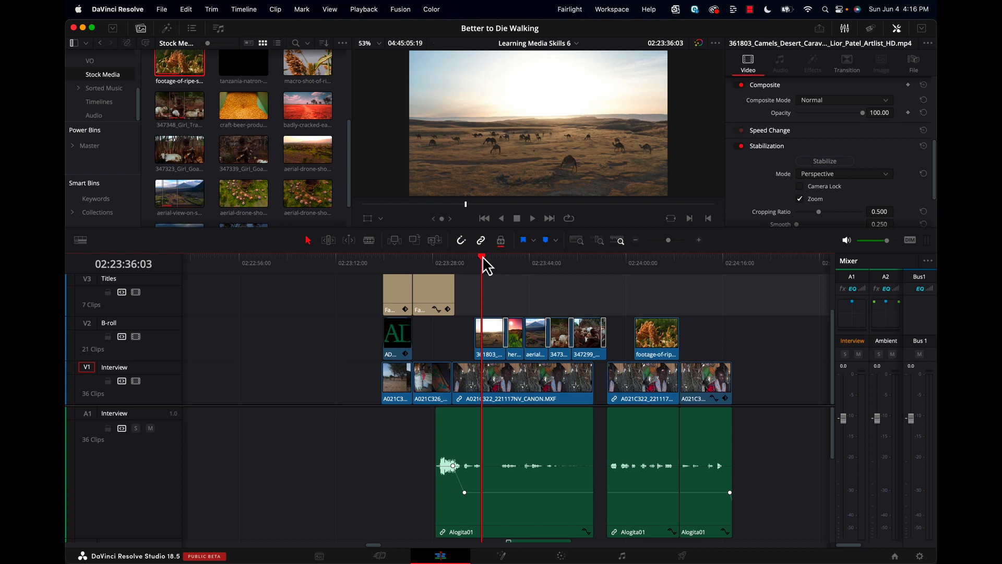
Select the five adjoining B-roll clips from the camels to the woman with goats, and play back the camel section
left_click_drag(484, 258, 519, 268)
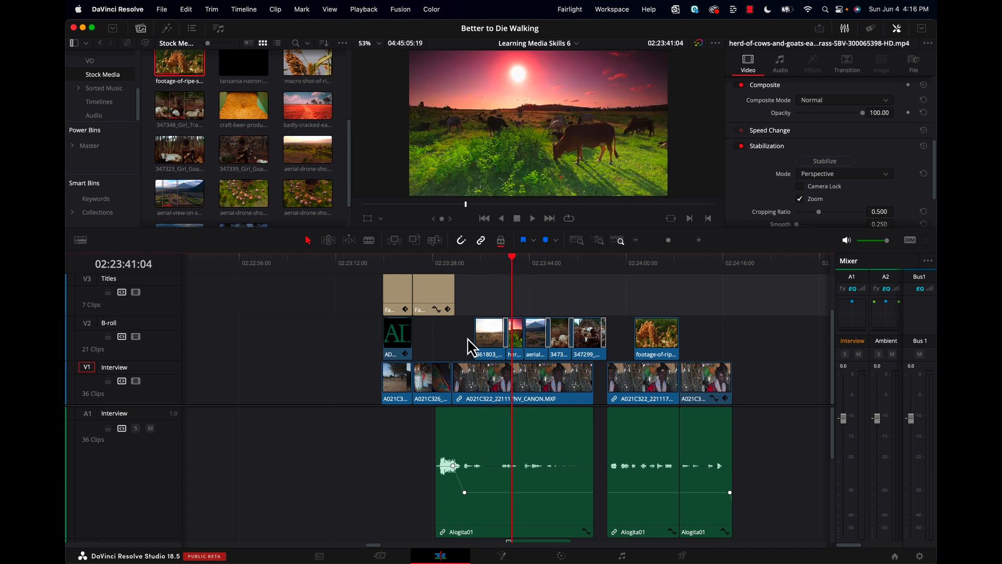
left_click_drag(449, 337, 610, 335)
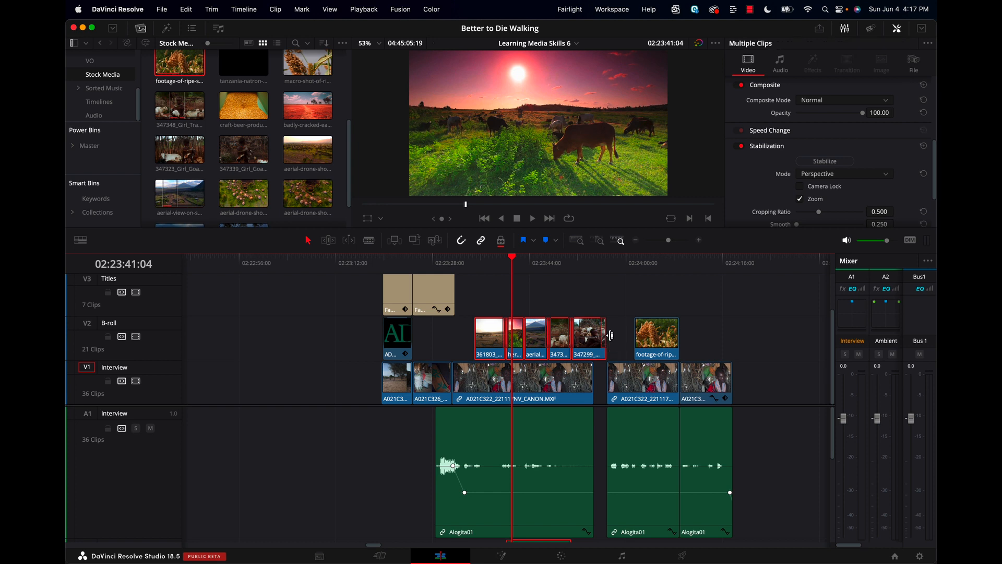
left_click(501, 260)
left_click(491, 259)
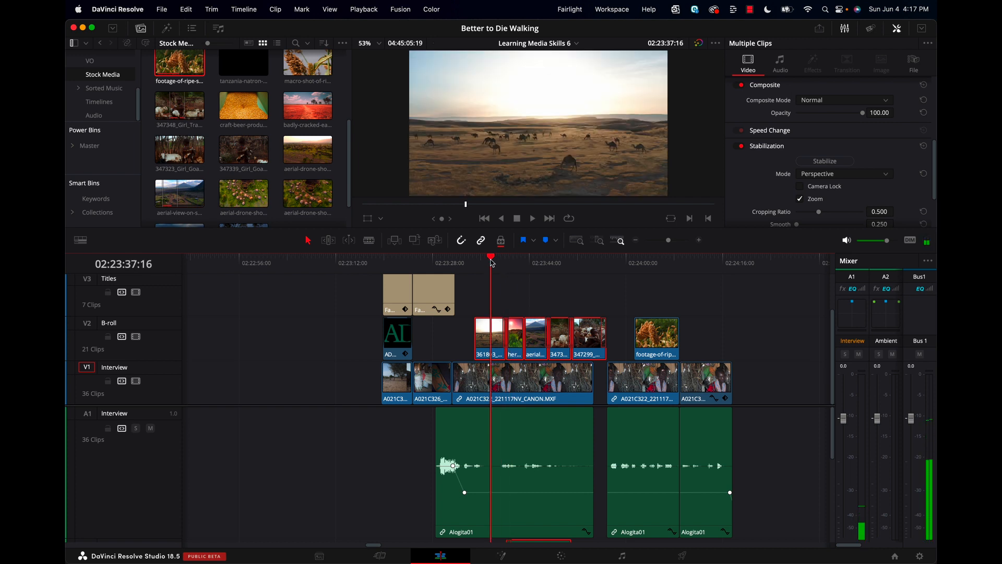